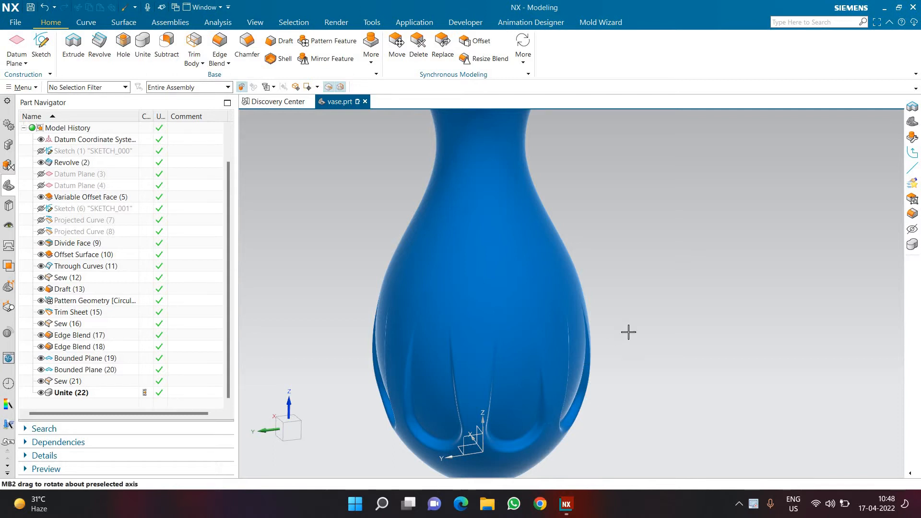
Examine the finished vase model from several angles and close its part file
mouse_move(619, 308)
middle_mouse_down()
mouse_move(594, 284)
mouse_move(631, 298)
mouse_move(614, 355)
mouse_move(527, 386)
mouse_move(539, 382)
middle_mouse_up()
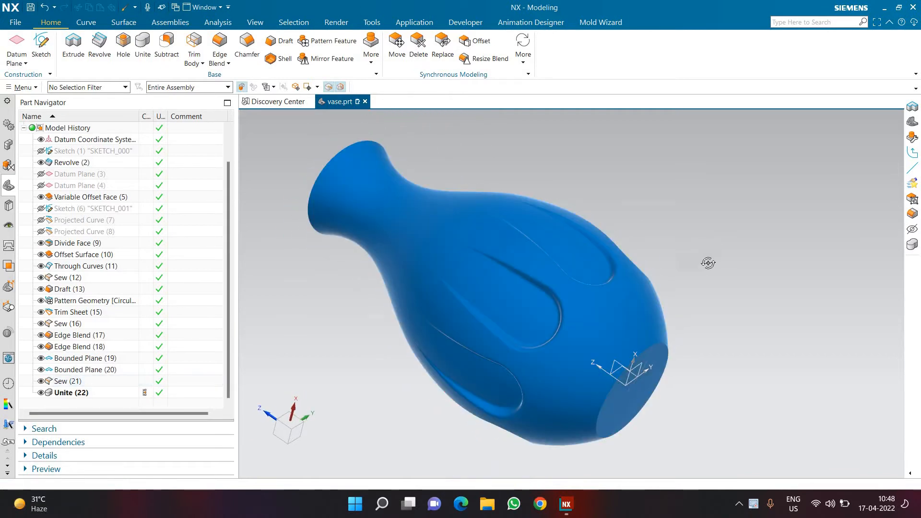
mouse_move(708, 263)
middle_mouse_down()
mouse_move(684, 306)
mouse_move(584, 368)
mouse_move(594, 390)
middle_mouse_up()
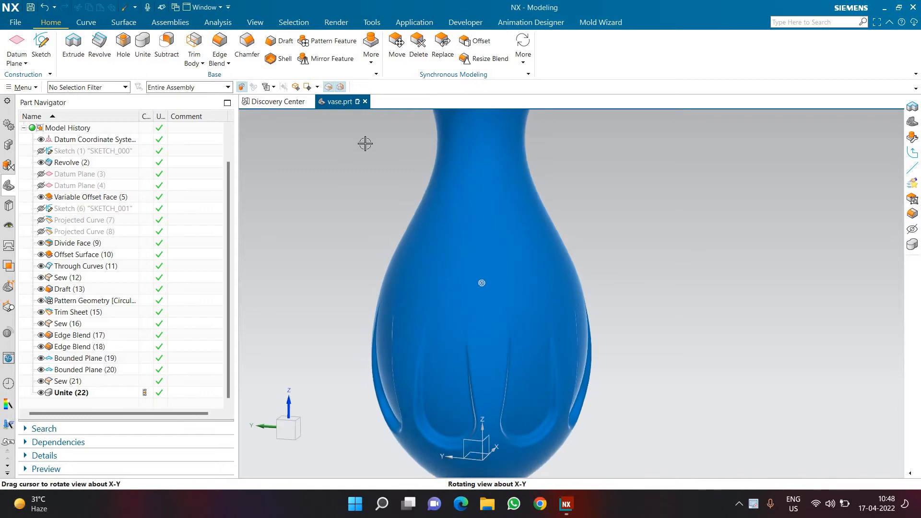
left_click(365, 101)
left_click(468, 273)
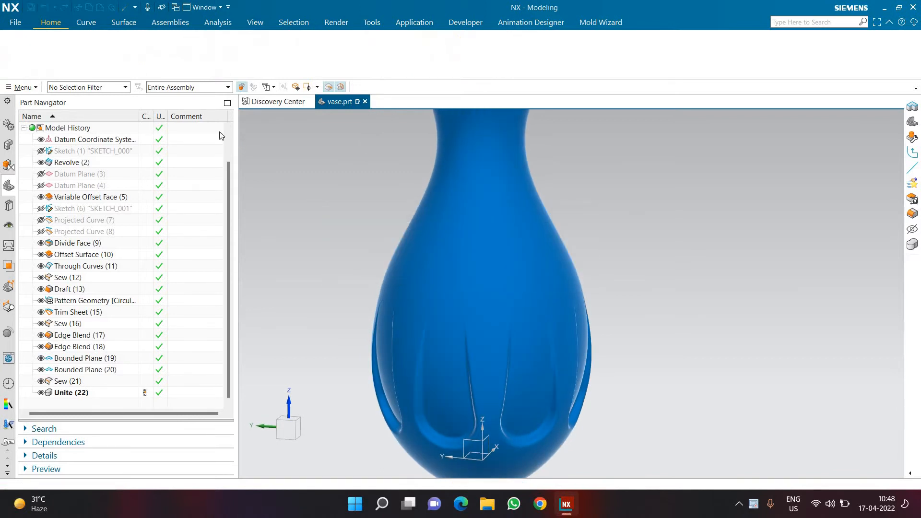
Create a new part model1.prt from the Model template in millimeters and start a sketch on the Front plane
key("ctrl+n")
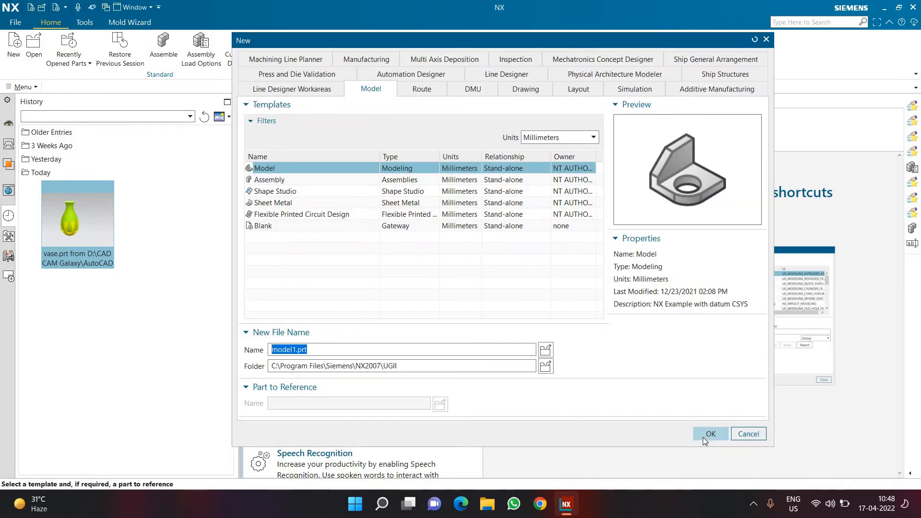
left_click(703, 437)
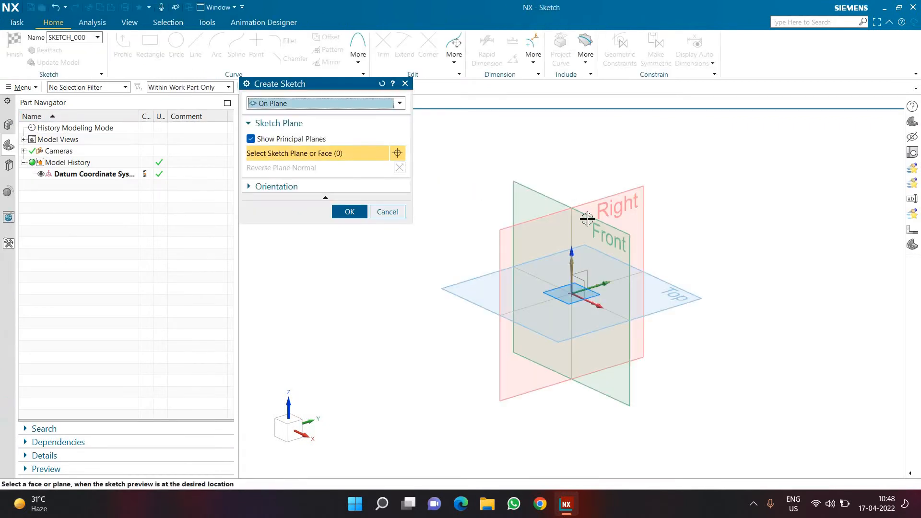
left_click(492, 230)
left_click(349, 211)
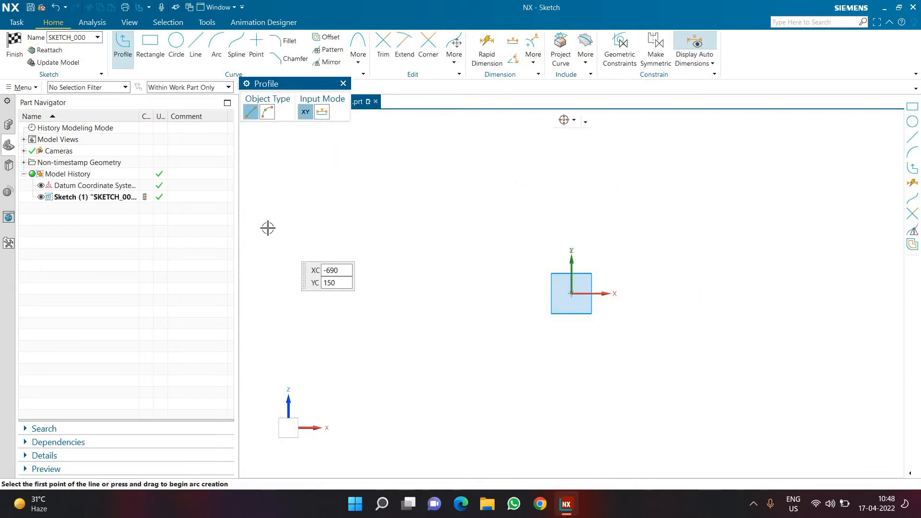
Draw a four-point through-points Studio Spline about 480 mm tall, its lower end about 191 mm right of the vertical axis
left_click(237, 57)
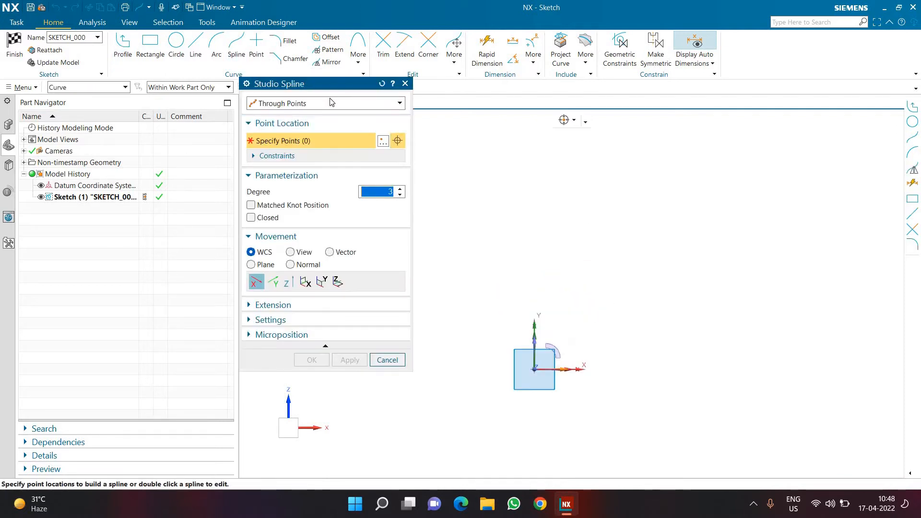
left_click(618, 135)
left_click(598, 195)
left_click(630, 272)
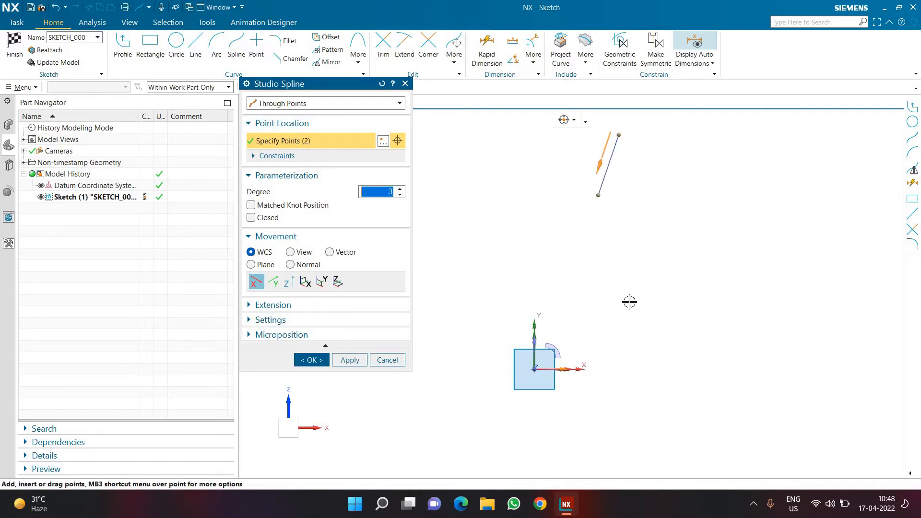
left_click(618, 345)
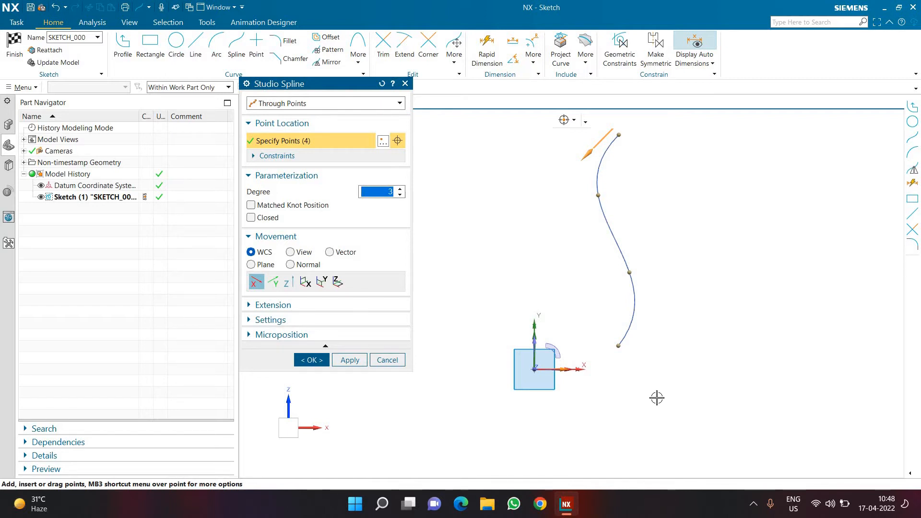
left_click(320, 360)
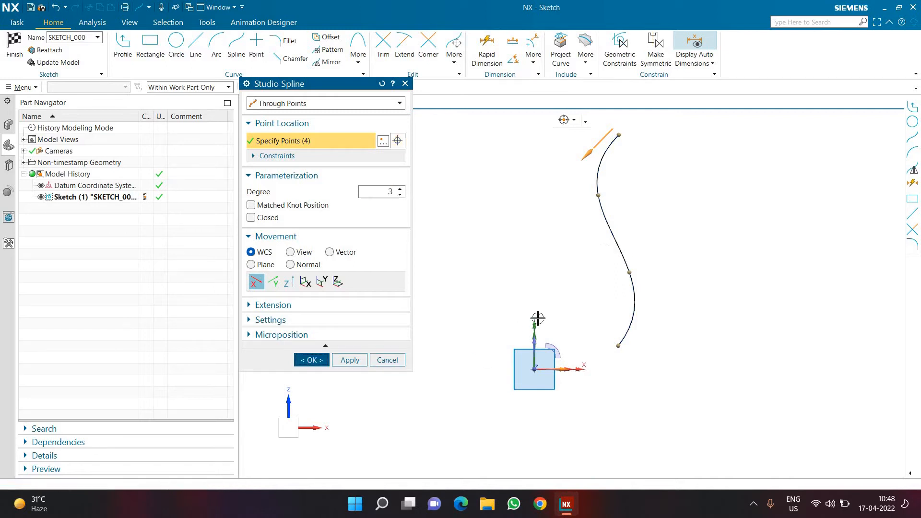
Constrain the spline's lower end point onto the sketch's horizontal axis with Point on Curve
scroll(616, 220, "down", 2)
scroll(624, 159, "up", 2)
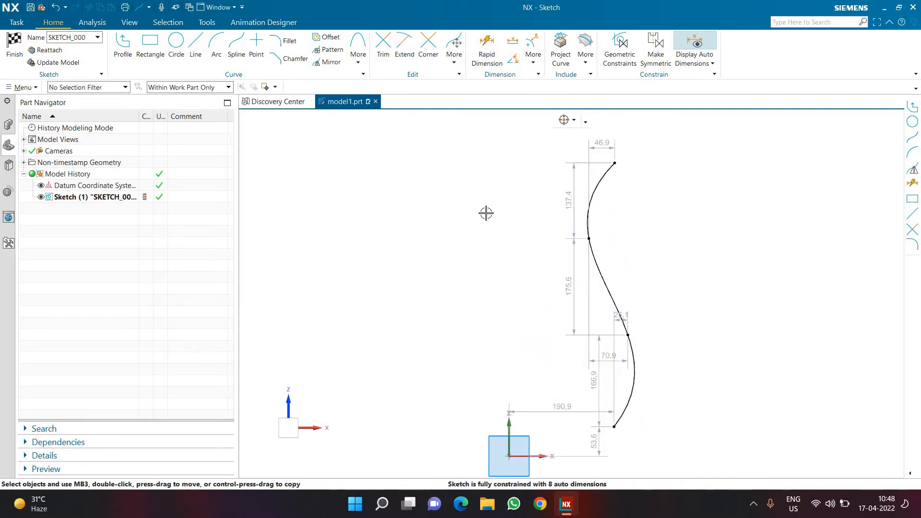
scroll(486, 214, "down", 2)
scroll(531, 323, "up", 2)
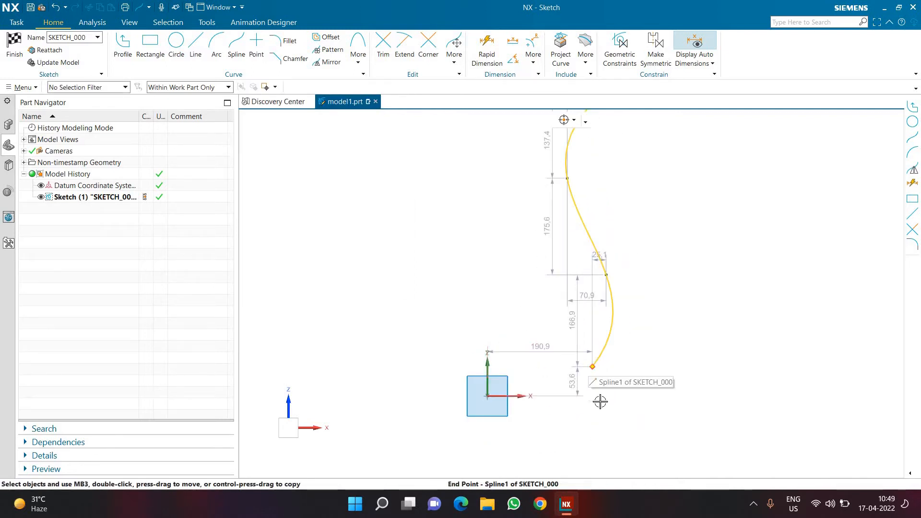
left_click(593, 367)
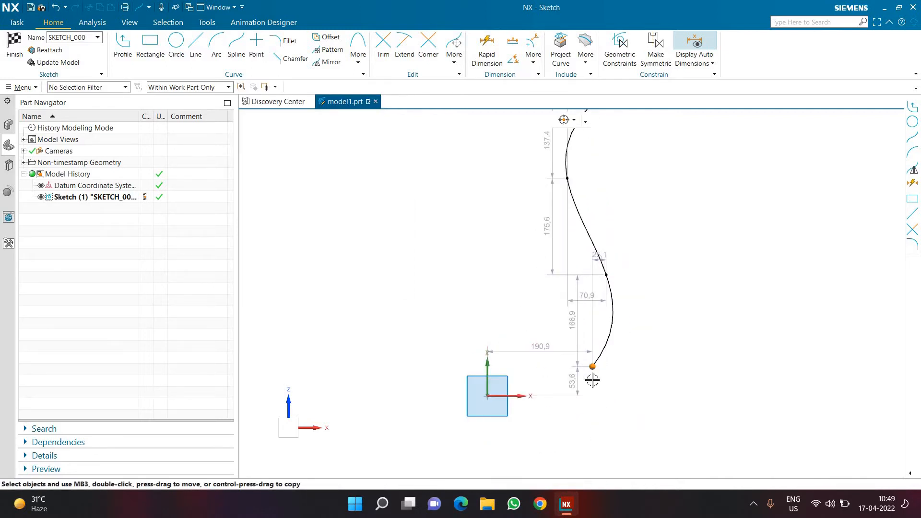
left_click(520, 396)
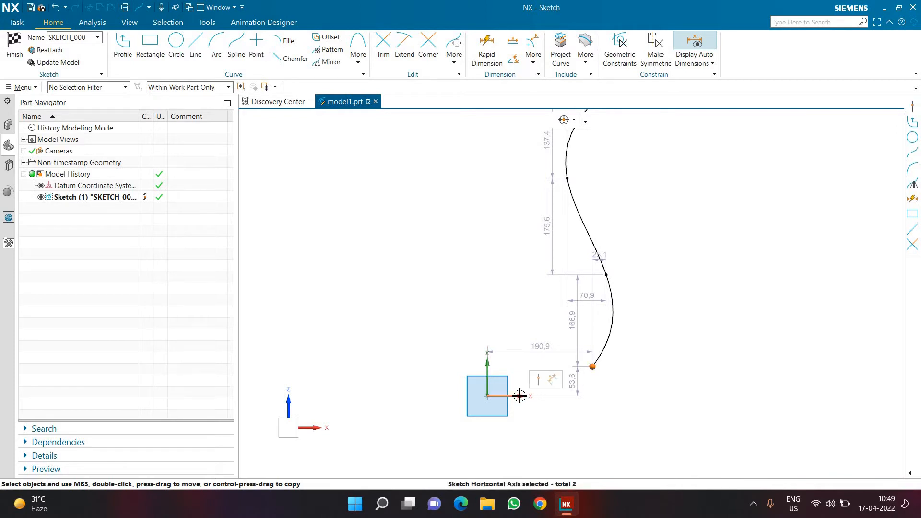
left_click(538, 380)
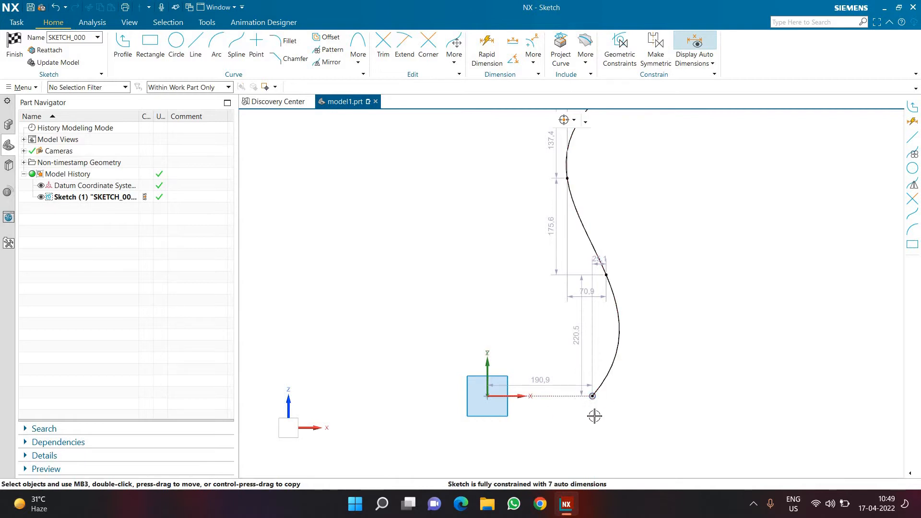
Dimension the vertical distance between the spline's lower end and the next point up as 250 mm
scroll(639, 338, "down", 1)
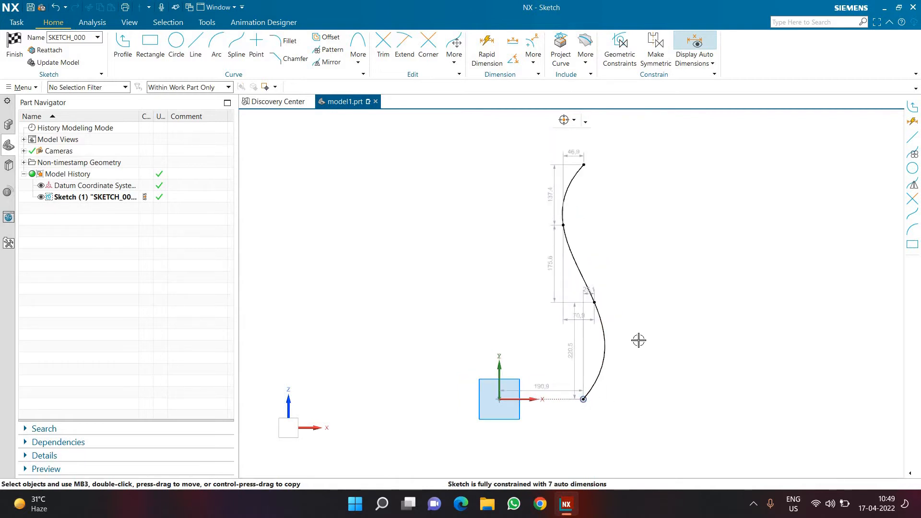
scroll(629, 341, "down", 1)
scroll(660, 294, "up", 1)
left_click(500, 64)
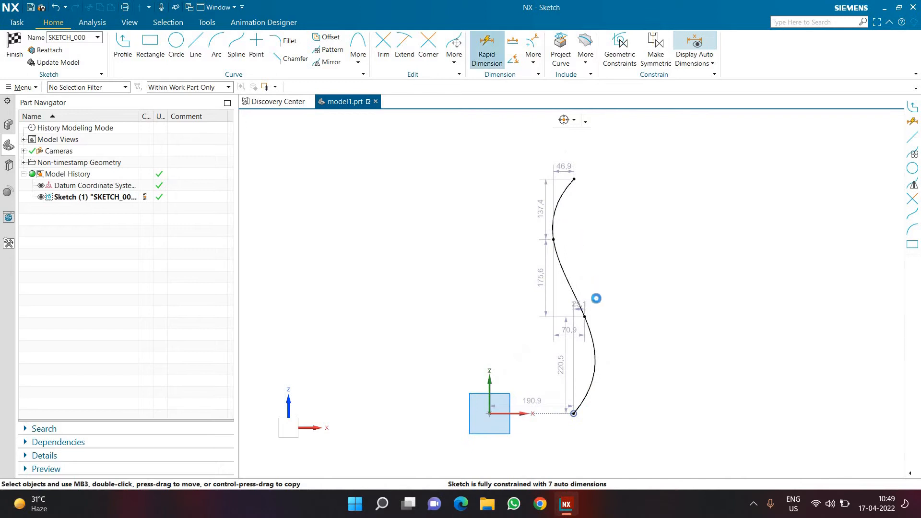
left_click(576, 411)
left_click(575, 412)
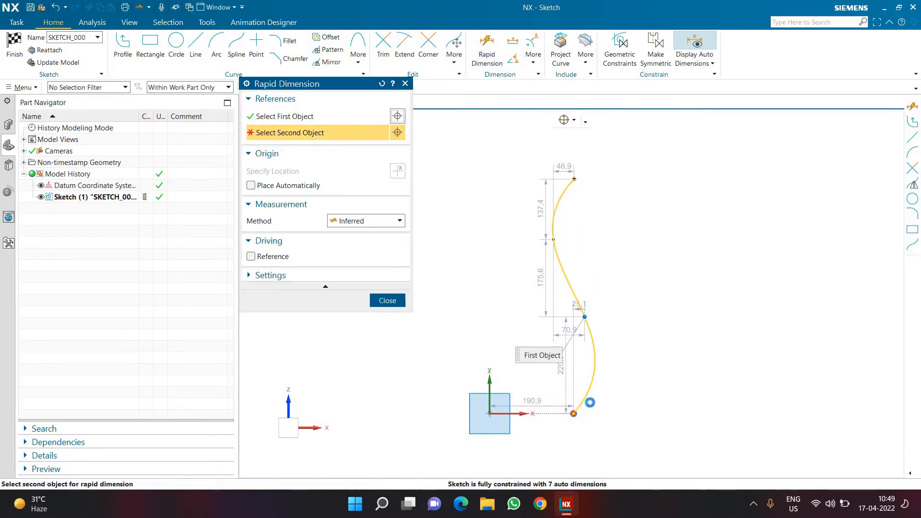
left_click(653, 450)
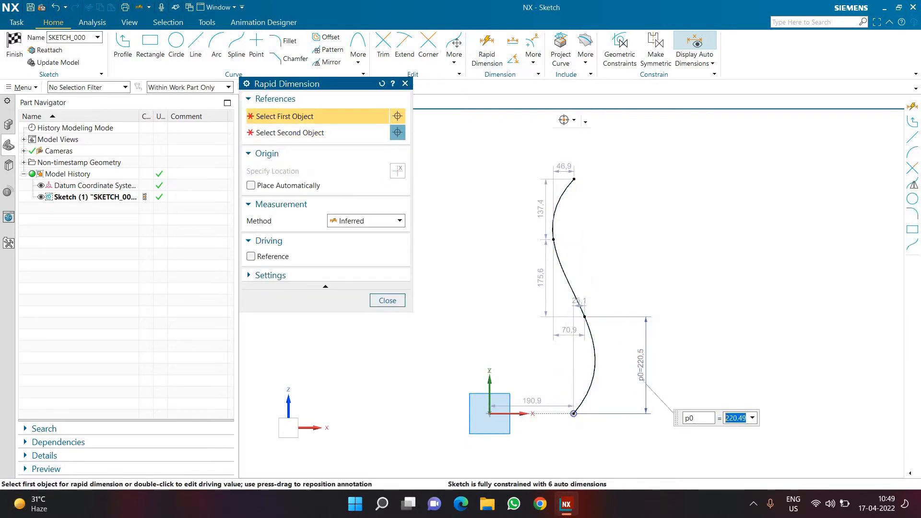
type("250")
key("Return")
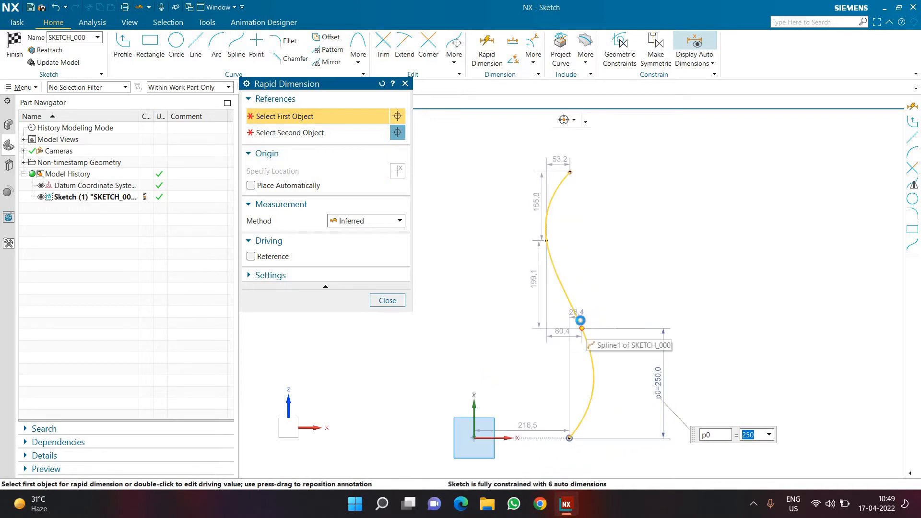
Dimension the vertical distance between the spline's two middle points
left_click(579, 326)
left_click(546, 239)
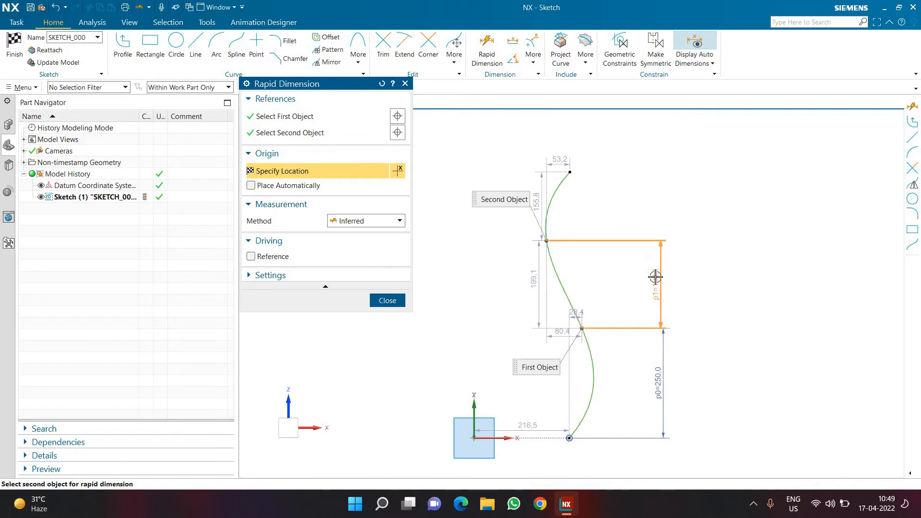
left_click(754, 335)
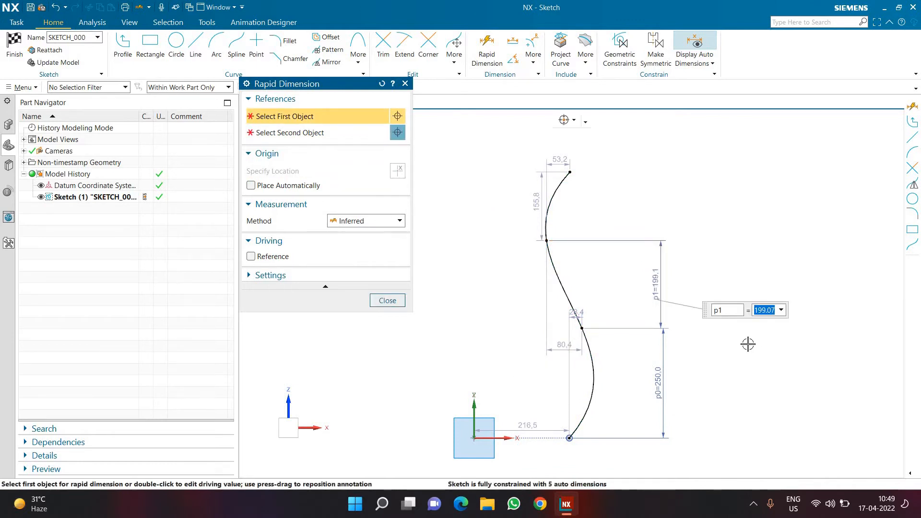
key("Escape")
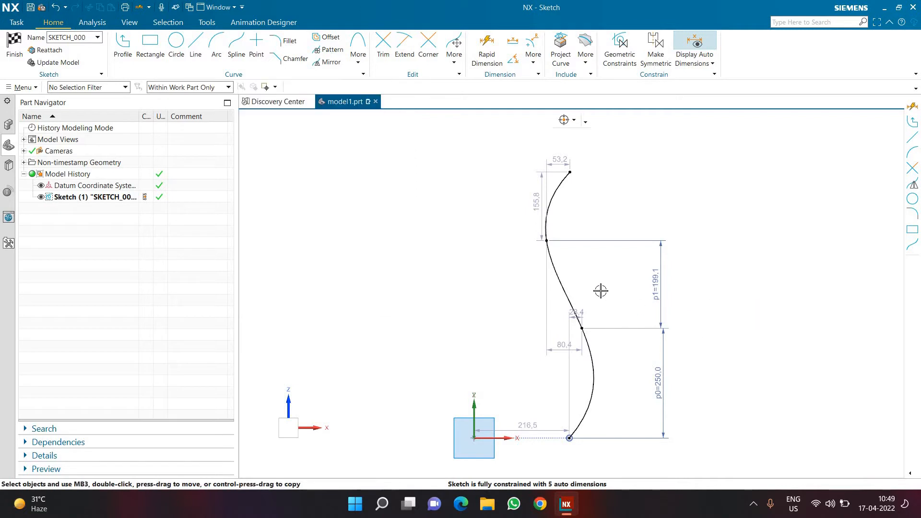
Delete the height dimension between the two middle points and the entire spline profile
left_click(656, 288)
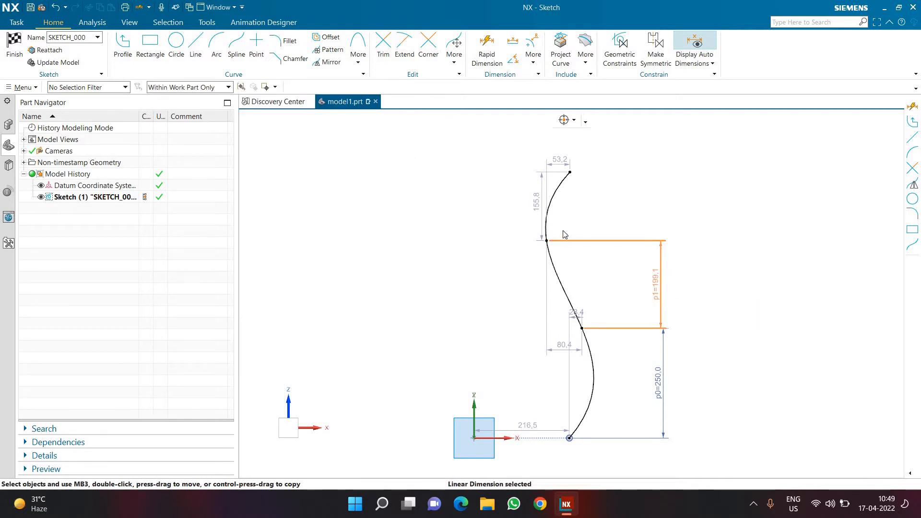
key("Delete")
left_click(460, 280)
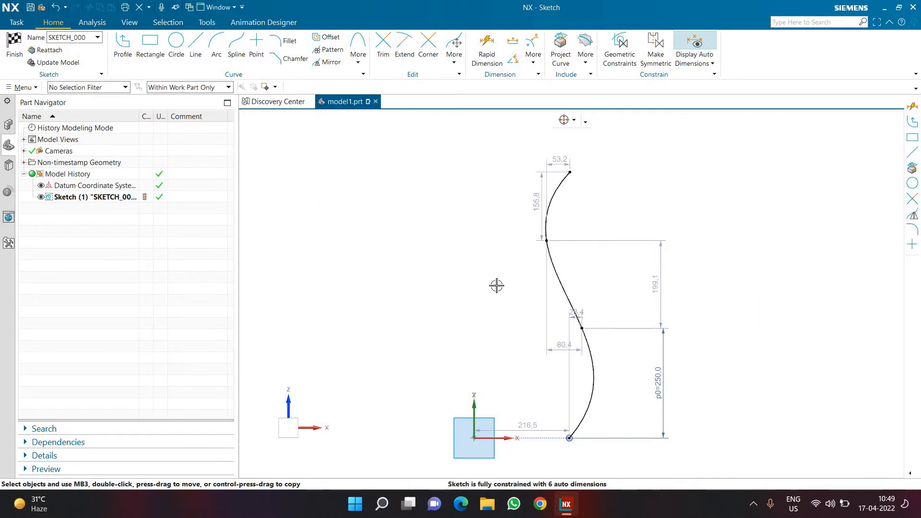
key("ctrl+a")
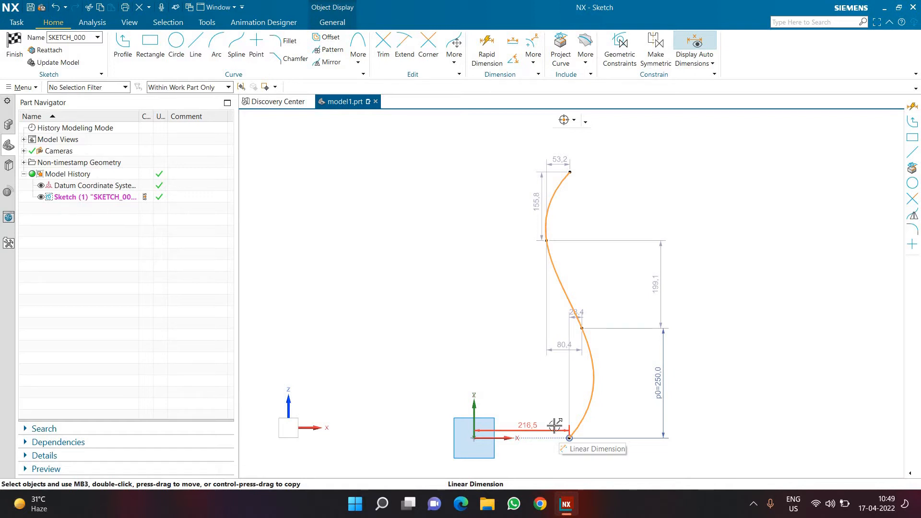
key("Delete")
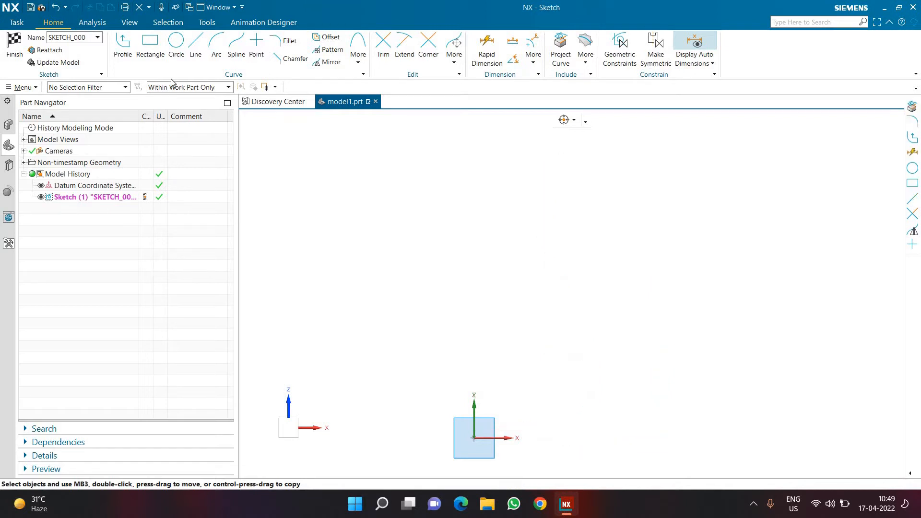
Draw a five-point through-points Studio Spline about 676 mm tall, its lower end about 262 mm right of the vertical axis
left_click(237, 51)
left_click(566, 140)
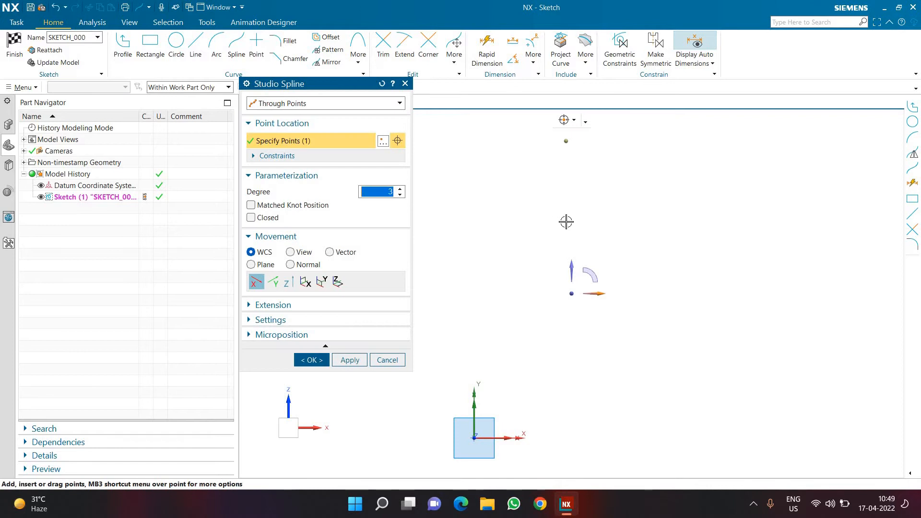
left_click(549, 198)
left_click(600, 319)
left_click(600, 378)
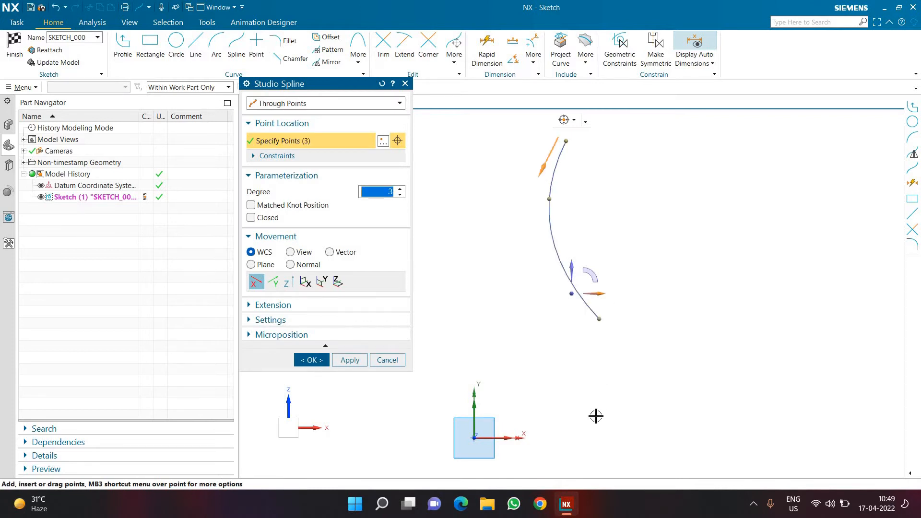
left_click(590, 438)
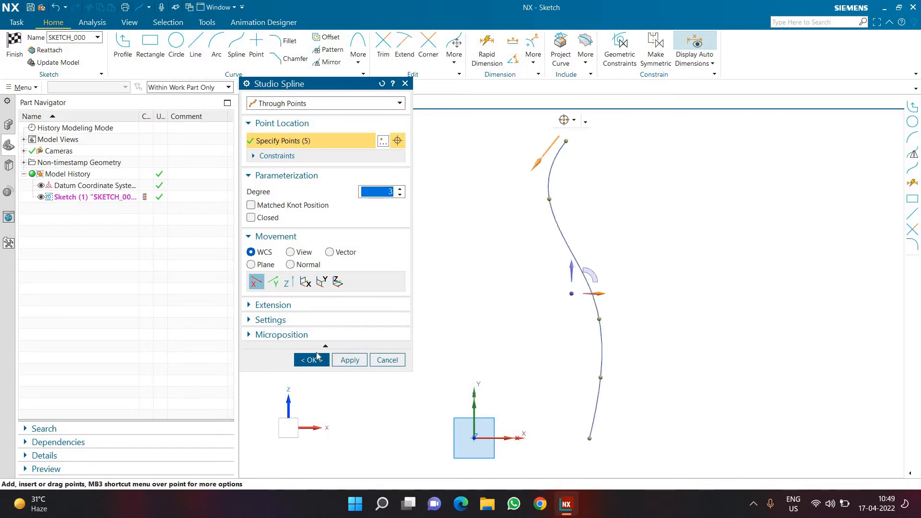
Constrain the new spline's lower end onto the horizontal axis with Point on Curve
left_click(590, 438)
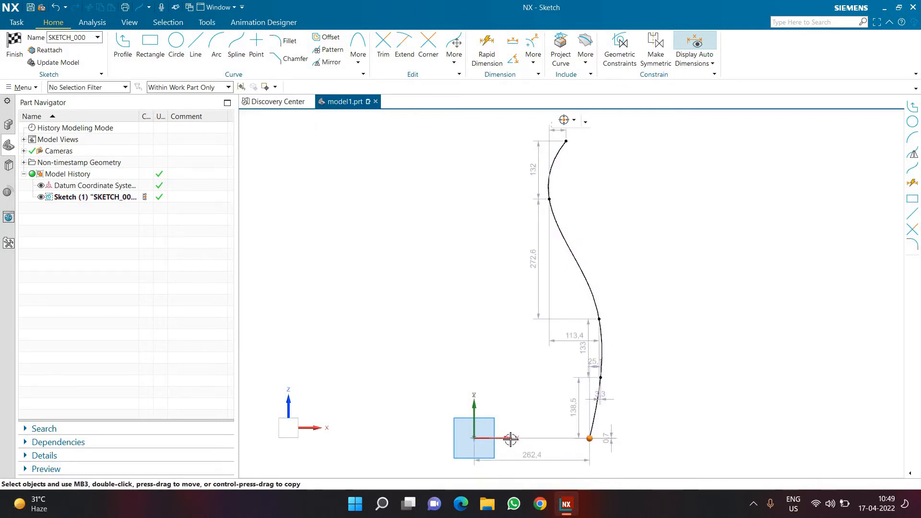
left_click(510, 438)
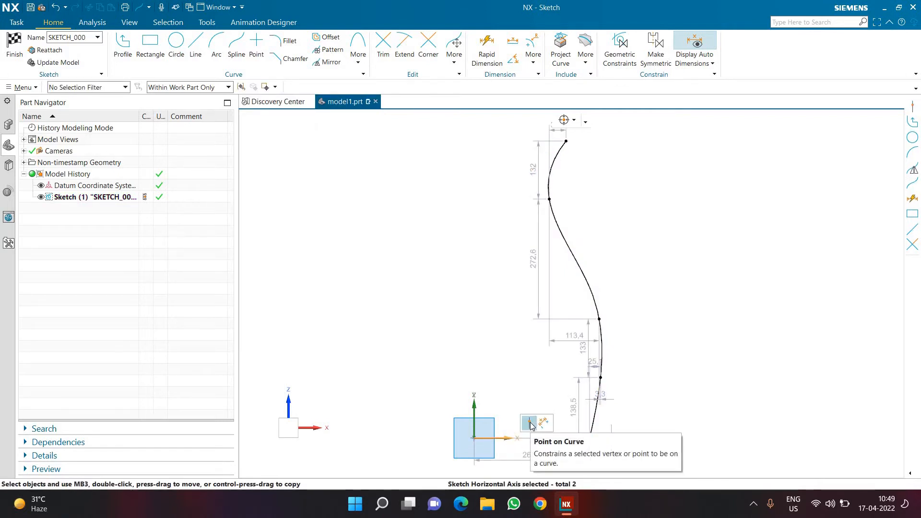
left_click(531, 423)
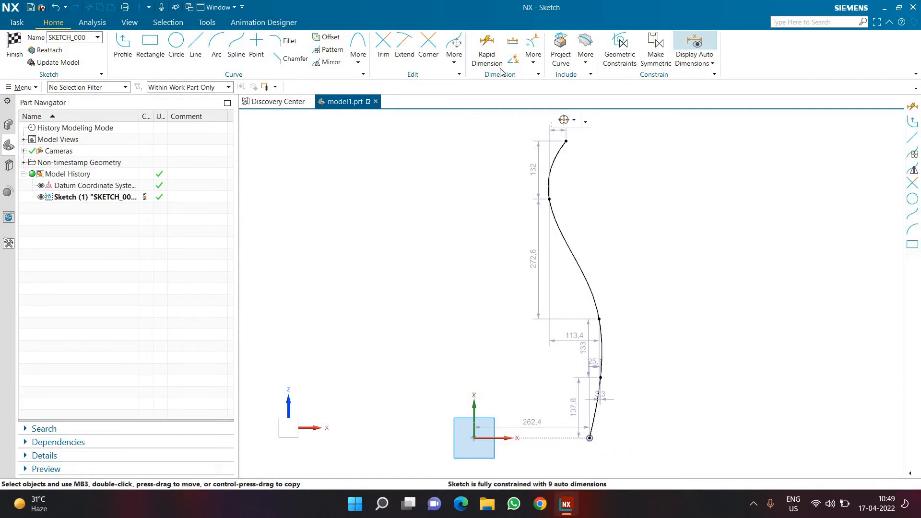
Dimension the vertical distance between the spline's lower end and the point above it, and set it to 250 mm
left_click(489, 56)
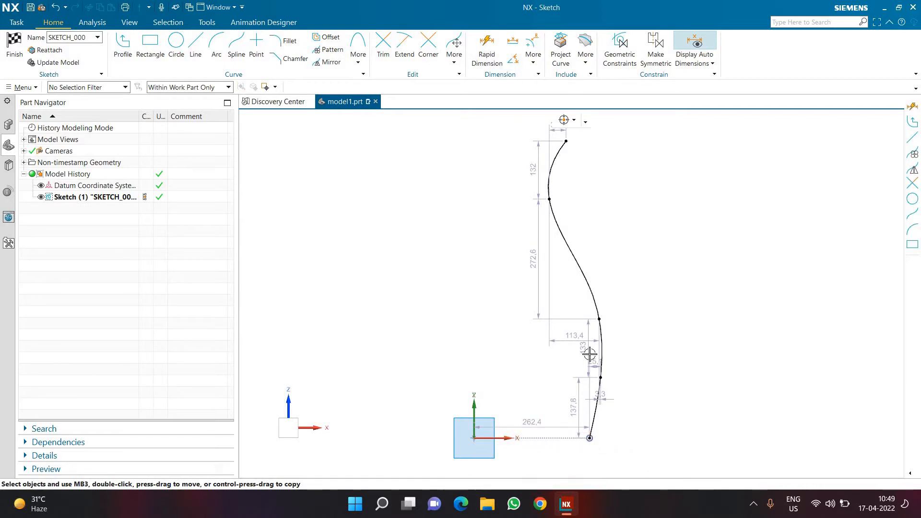
left_click(590, 438)
left_click(590, 438)
left_click(648, 412)
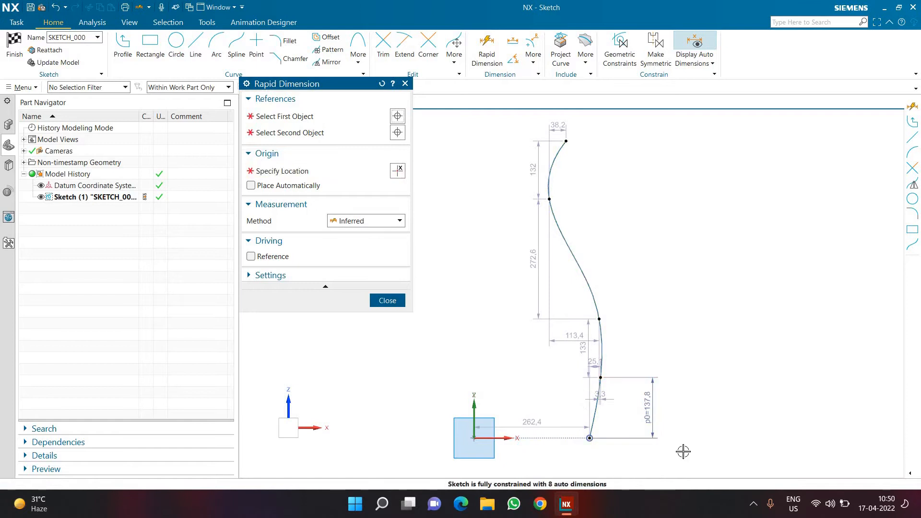
key("Return")
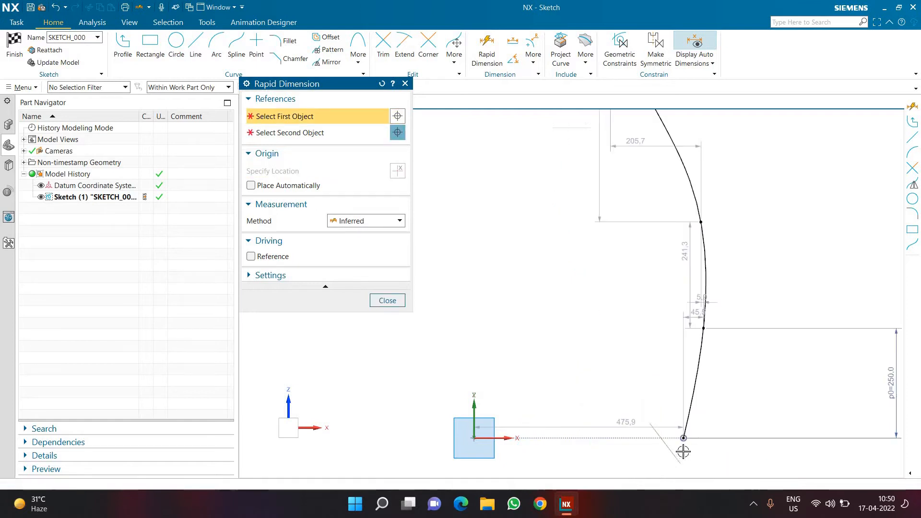
Dimension the vertical distance between the spline's second and third points from the lower end, and set it to 250 mm
scroll(673, 305, "down", 1)
scroll(689, 297, "up", 2)
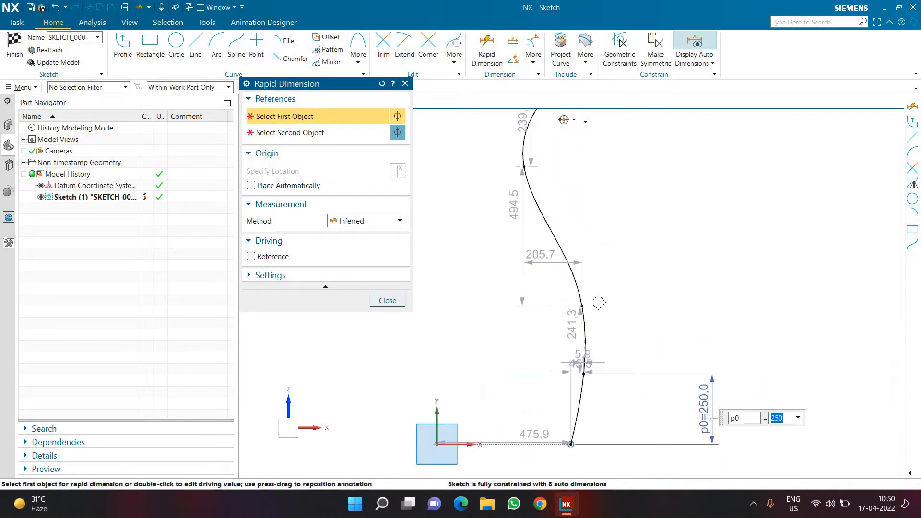
left_click(582, 306)
left_click(598, 369)
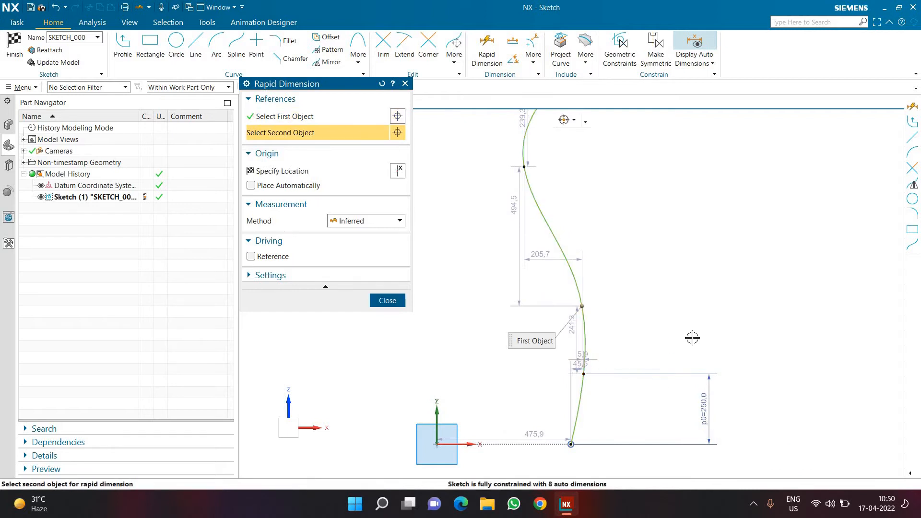
left_click(694, 365)
double_click(691, 374)
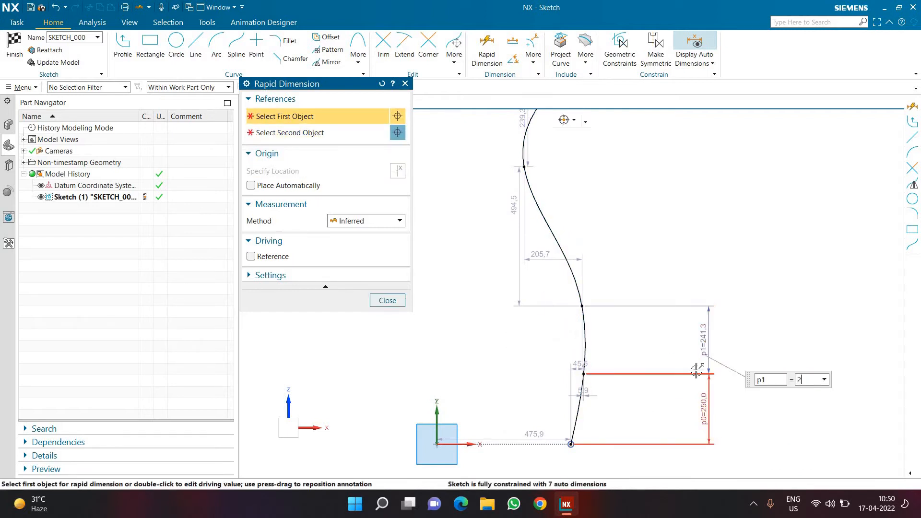
type("250")
key("Return")
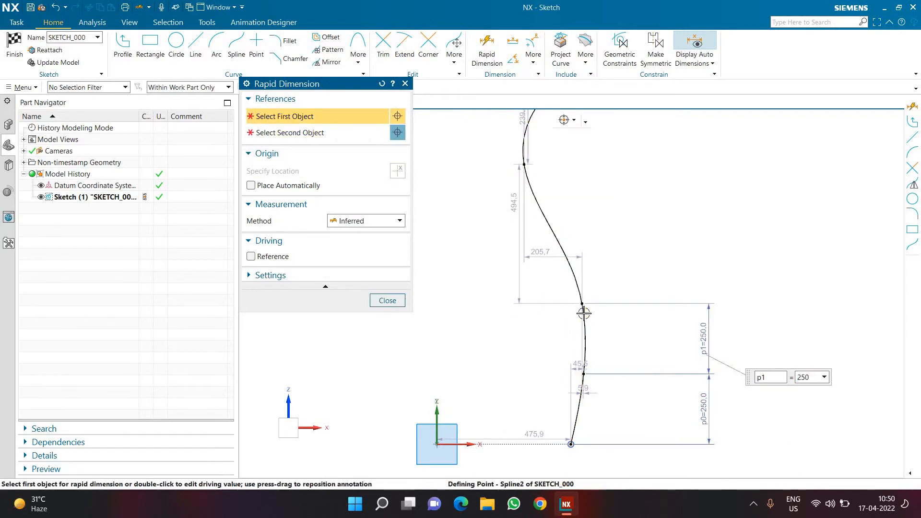
Dimension the vertical distance between the spline's third and fourth points from the lower end at 250 mm
left_click(525, 166)
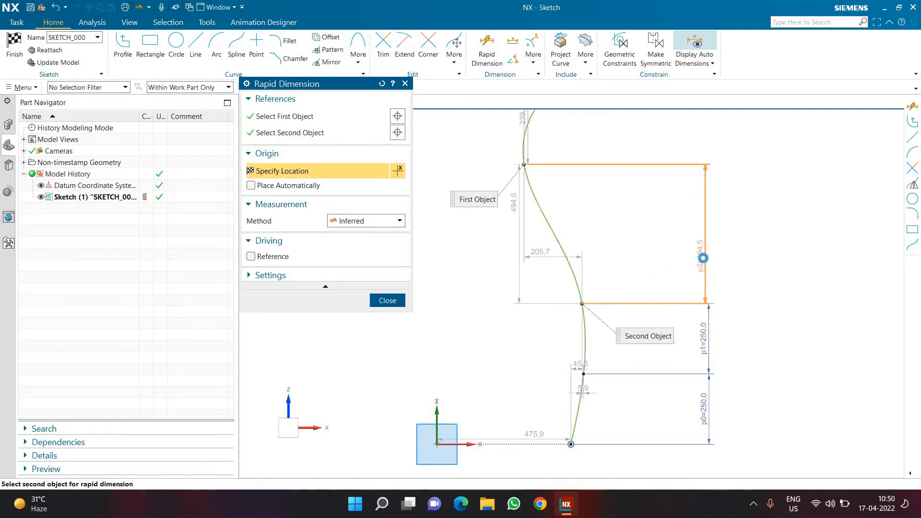
left_click(709, 259)
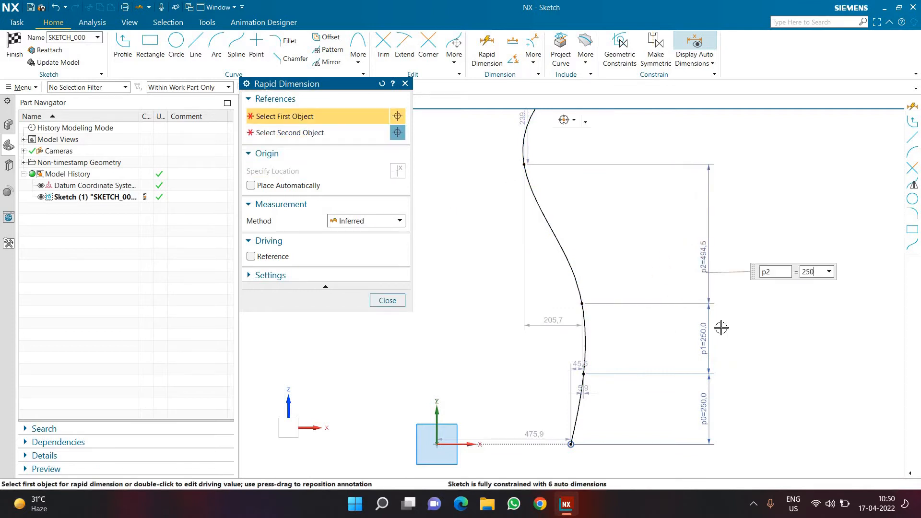
type("250")
key("Return")
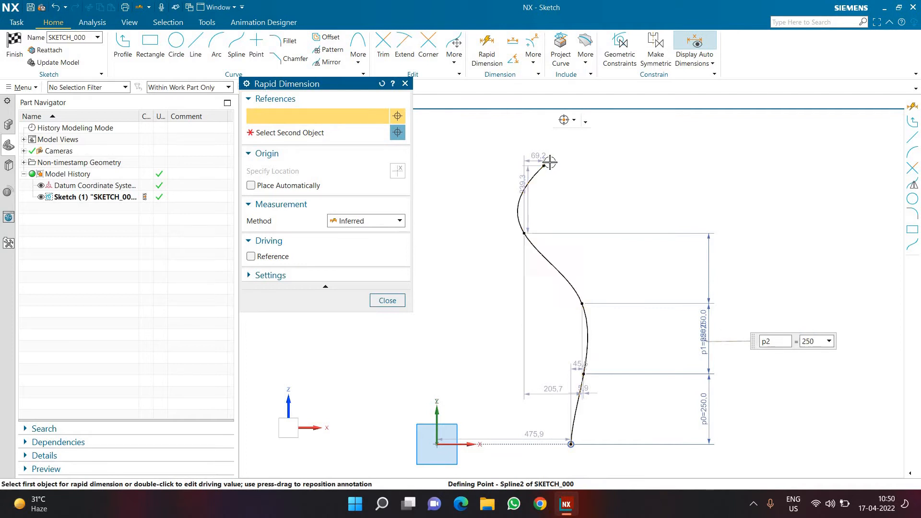
Dimension the vertical distance between the spline's fourth point and its upper end at 250 mm
left_click(544, 166)
left_click(709, 197)
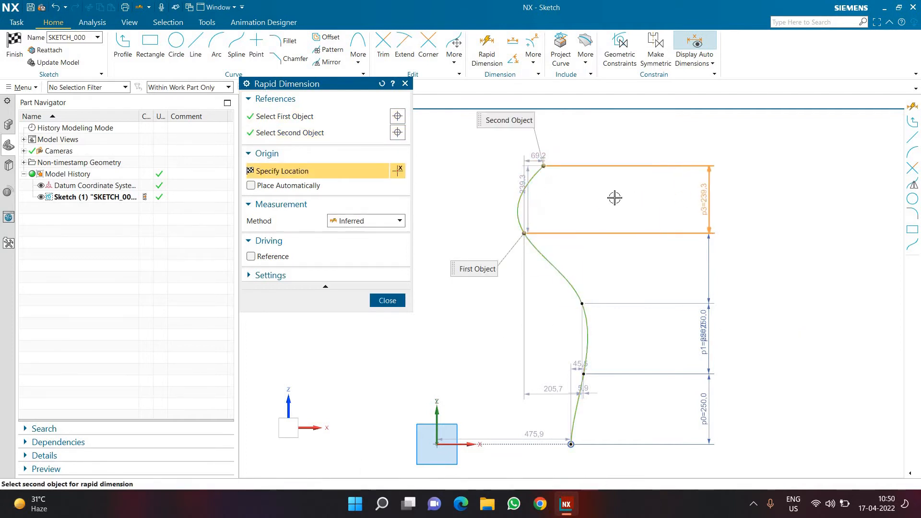
left_click(614, 197)
type("250")
key("Return")
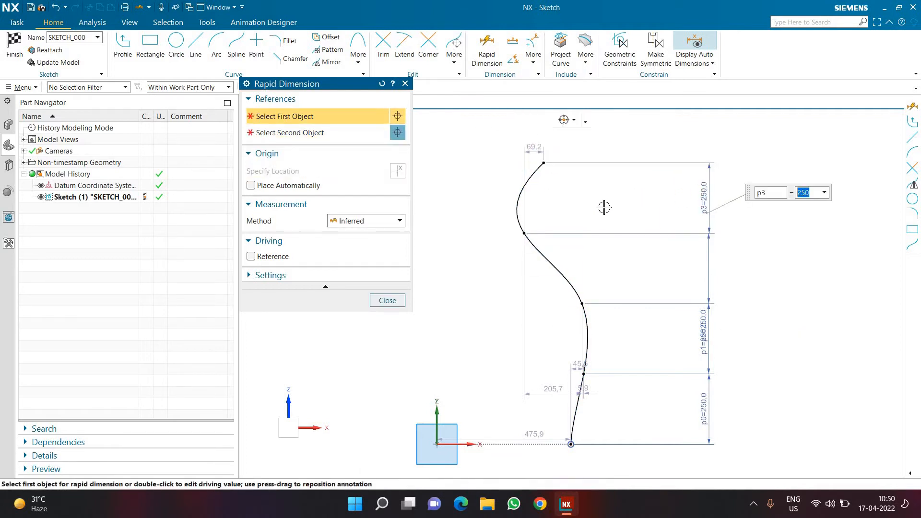
Dimension the horizontal distance from the origin to the spline's lower end at 120 mm
left_click(571, 444)
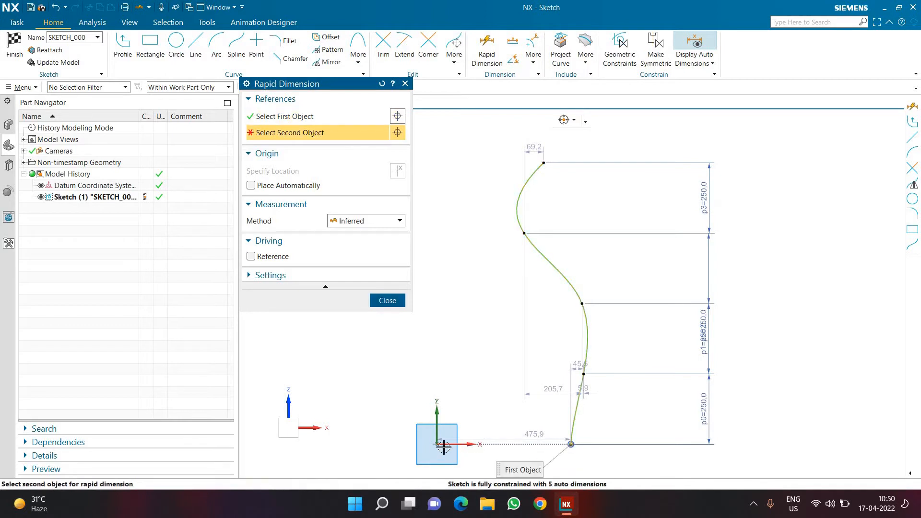
left_click(437, 443)
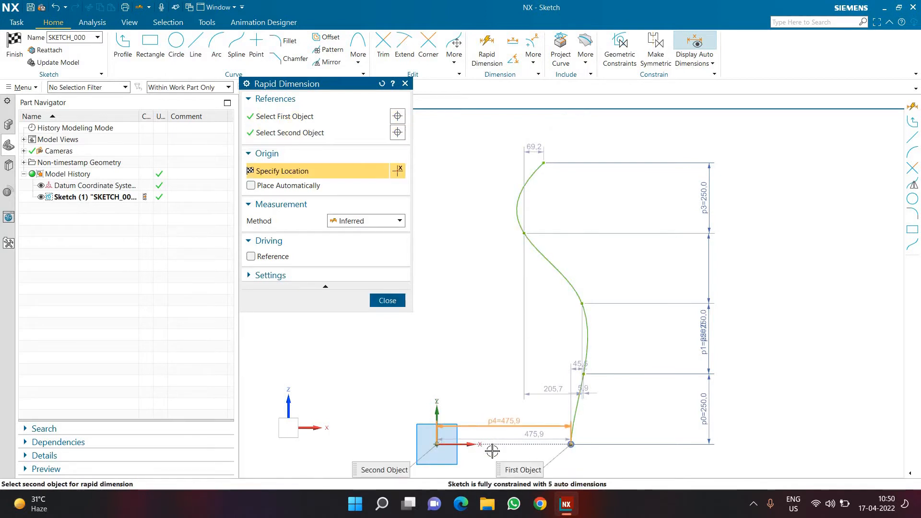
left_click(445, 447)
type("1120")
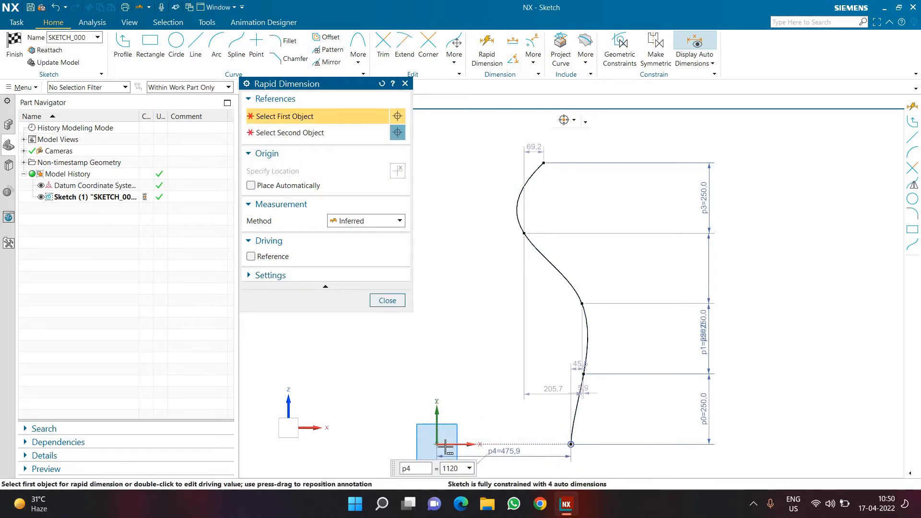
type("120")
key("Return")
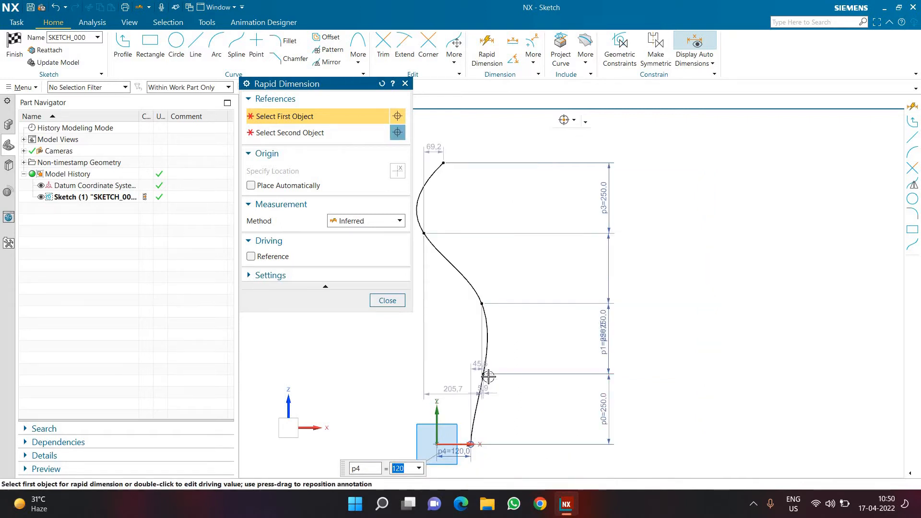
Set the horizontal offset between the spline's lower end and its second point to 150 mm and finish dimensioning
double_click(470, 369)
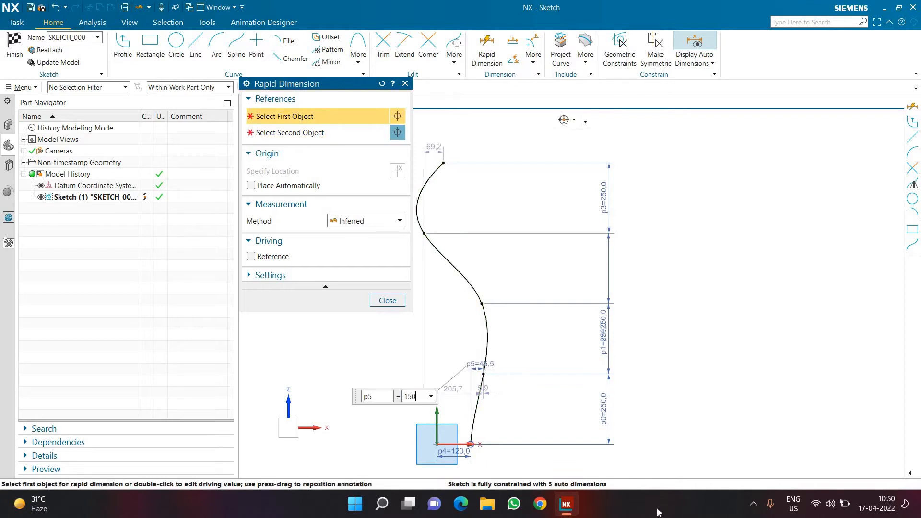
key("Return")
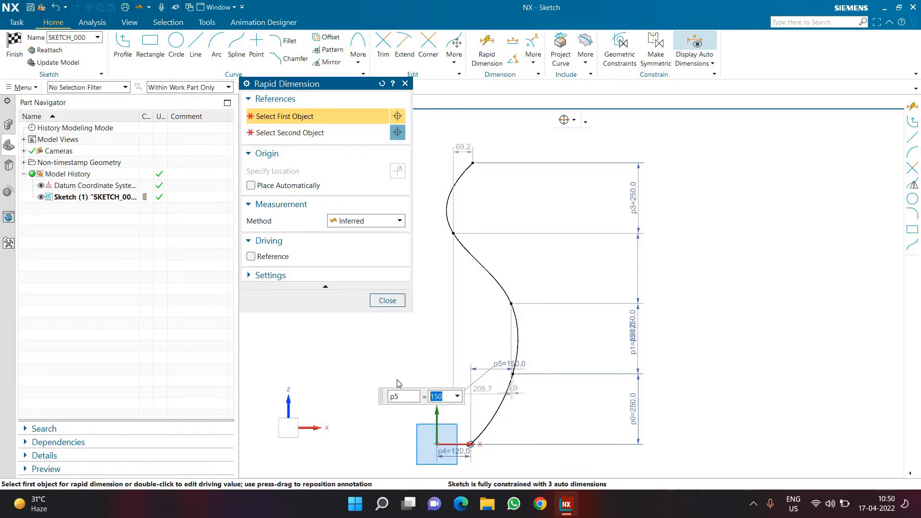
left_click(386, 299)
Reposition the 150 mm dimension below the profile and the second-to-third-point offset dimension between those two points
scroll(452, 453, "up", 2)
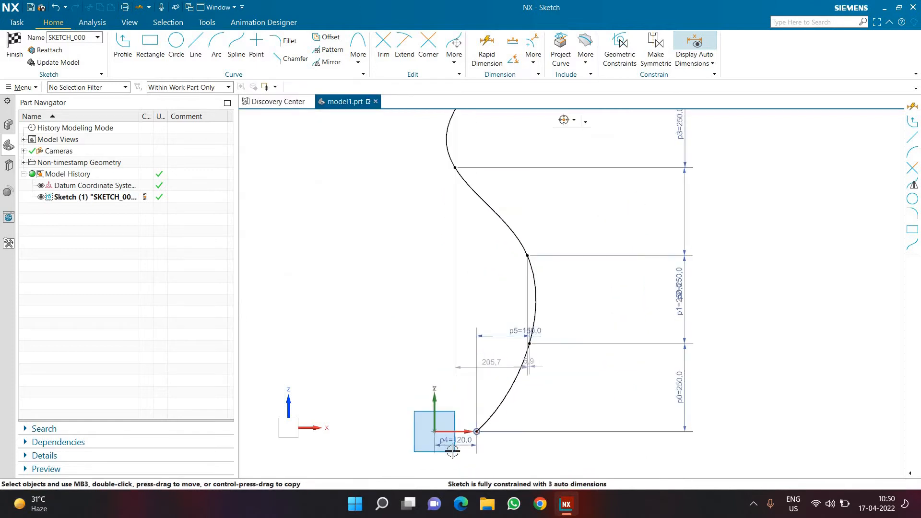
left_click_drag(510, 335, 499, 459)
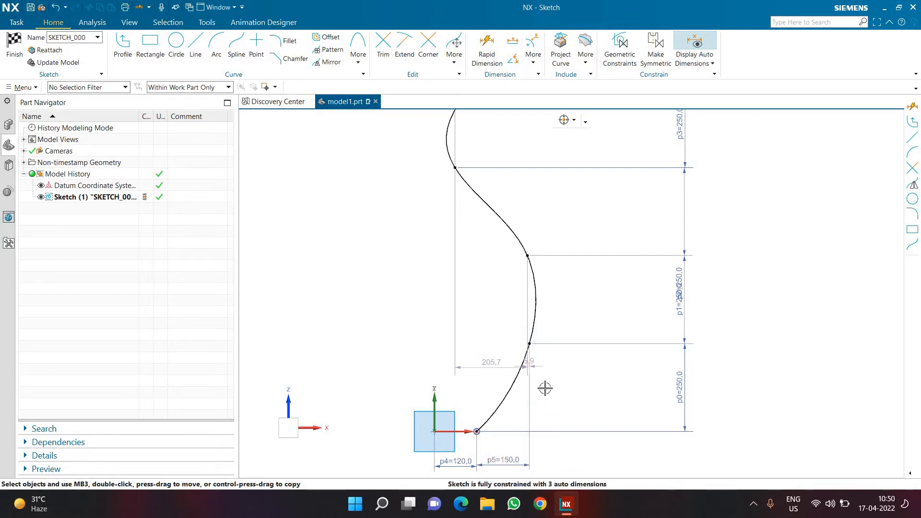
left_click_drag(536, 367, 554, 293)
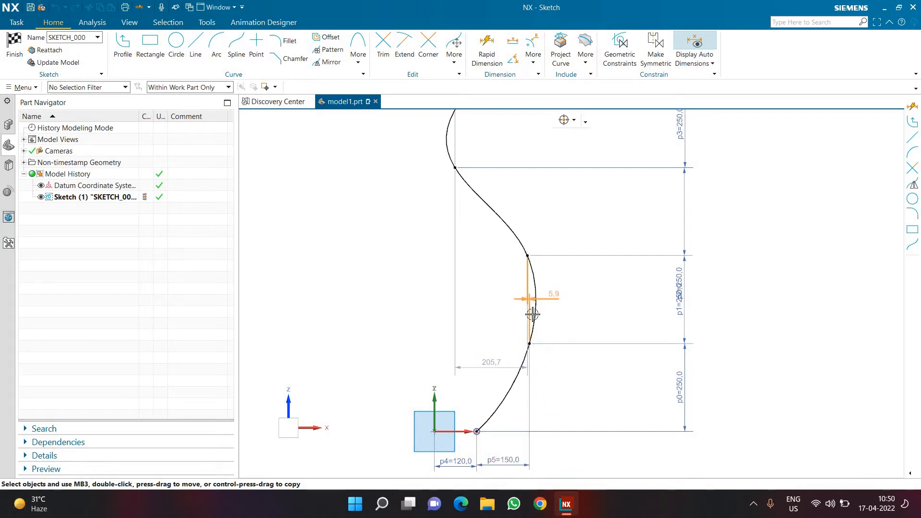
Move the spline's middle point inward toward the vertical axis and set its horizontal offset from the second point to 15 mm
scroll(537, 310, "down", 2)
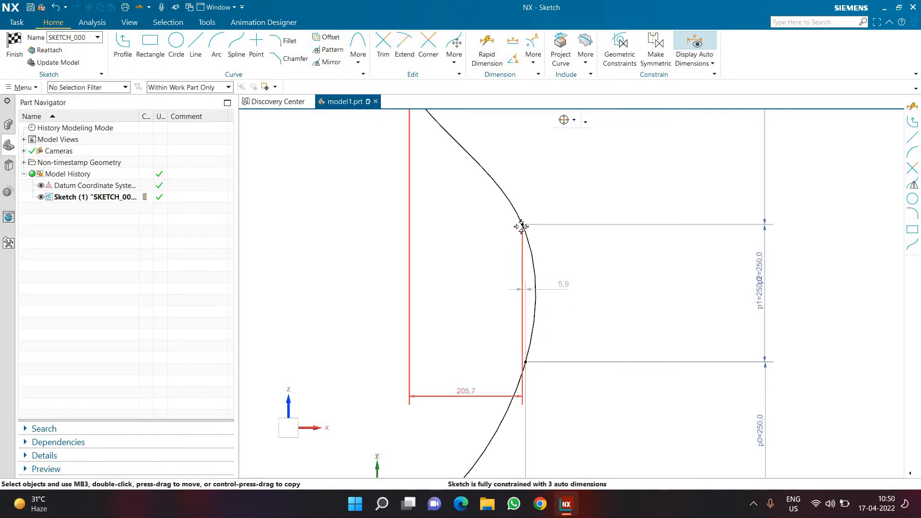
left_click_drag(521, 226, 503, 235)
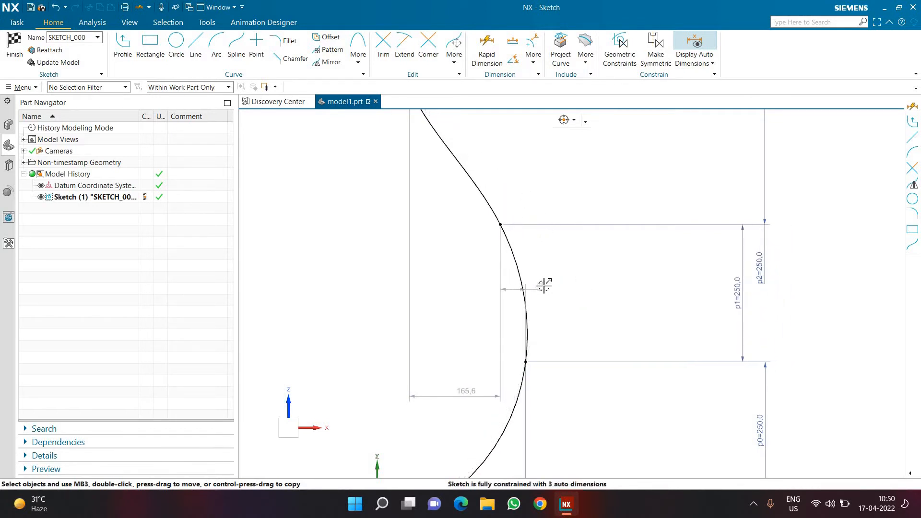
double_click(566, 313)
type("15")
key("Return")
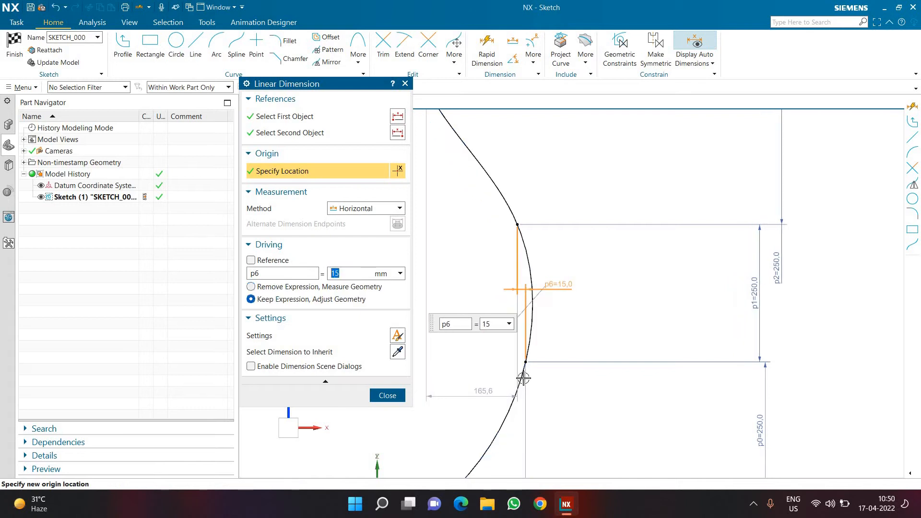
scroll(590, 273, "down", 2)
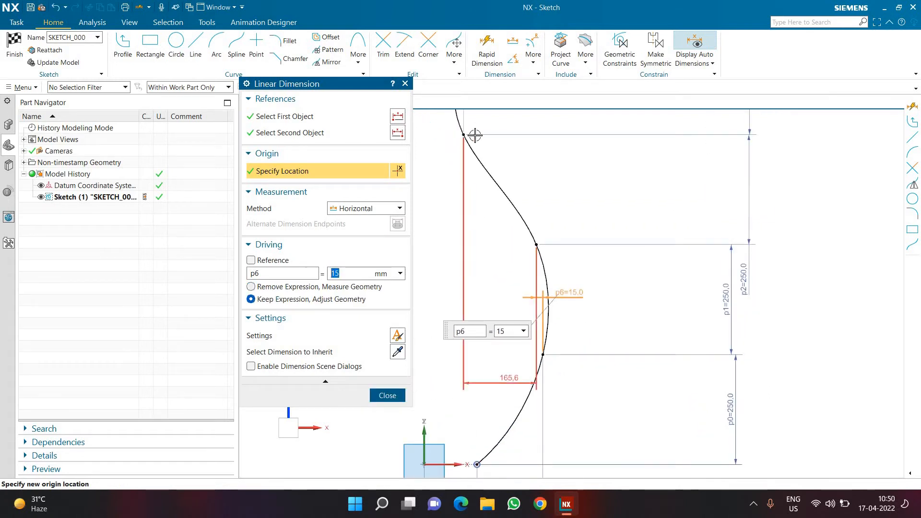
middle_click(438, 144)
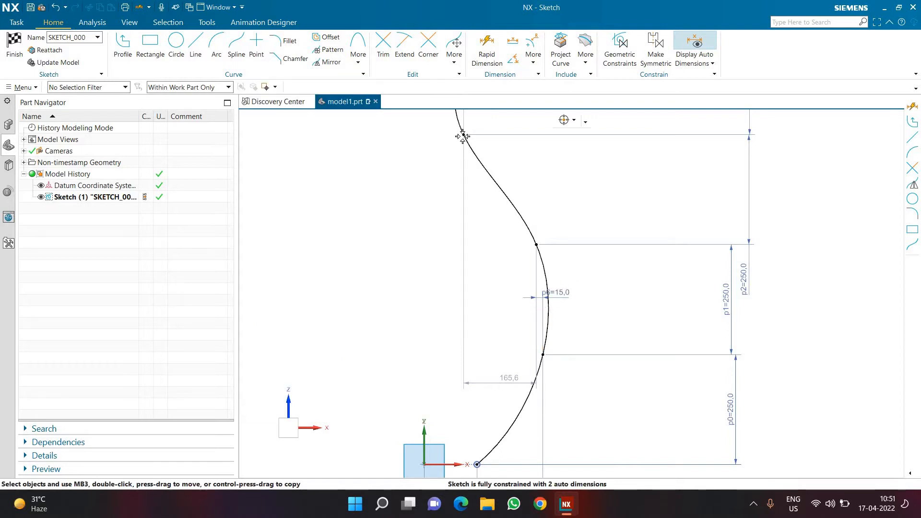
Move the spline's fourth point outward from the vertical axis and set its horizontal offset from the middle point to 120 mm
left_click_drag(463, 135, 488, 139)
double_click(512, 382)
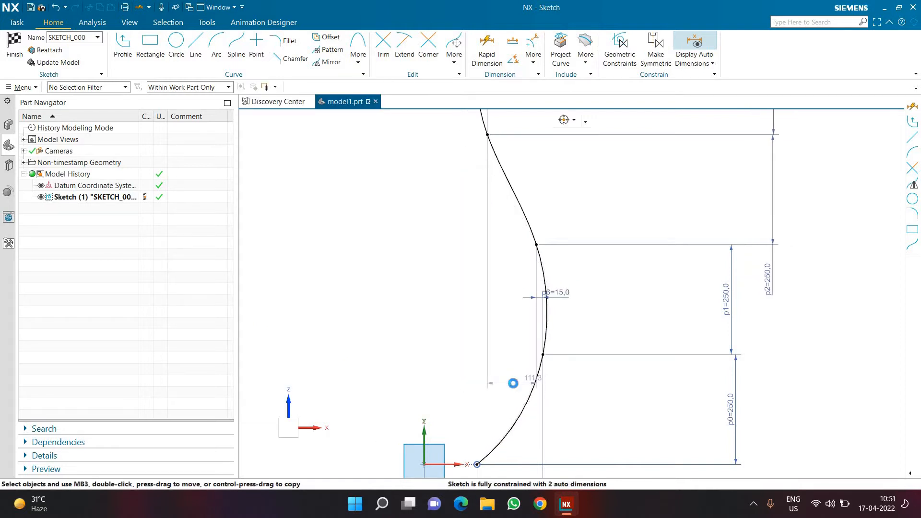
type("120")
key("Return")
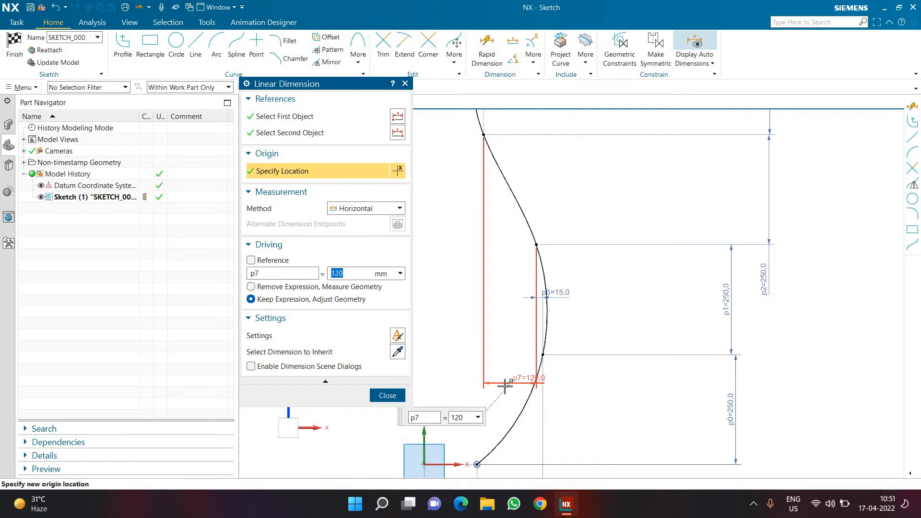
Set the horizontal offset between the spline's fourth point and its upper end to 15 mm
scroll(526, 390, "down", 2)
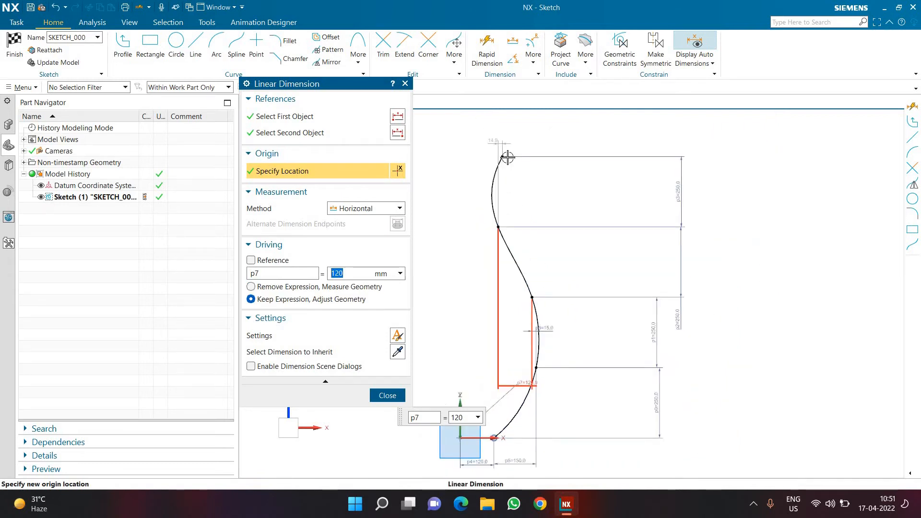
scroll(508, 160, "up", 1)
double_click(500, 141)
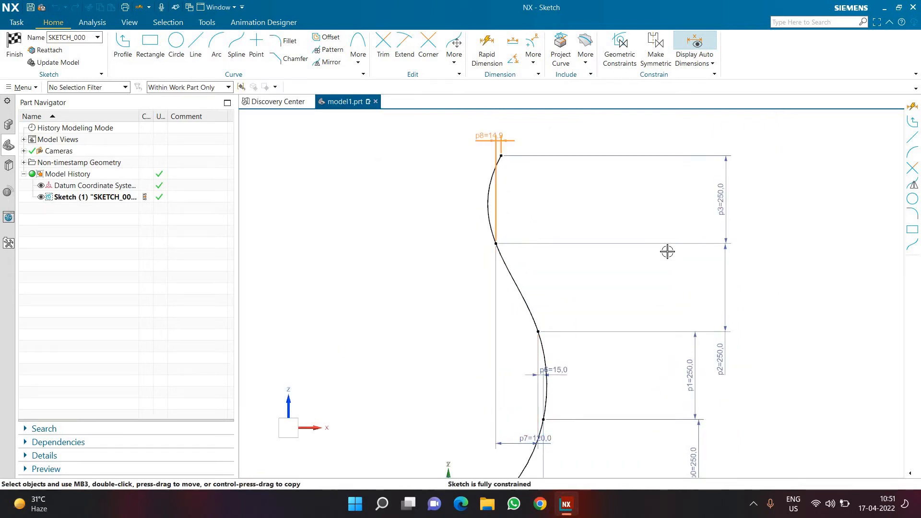
type("15")
key("Return")
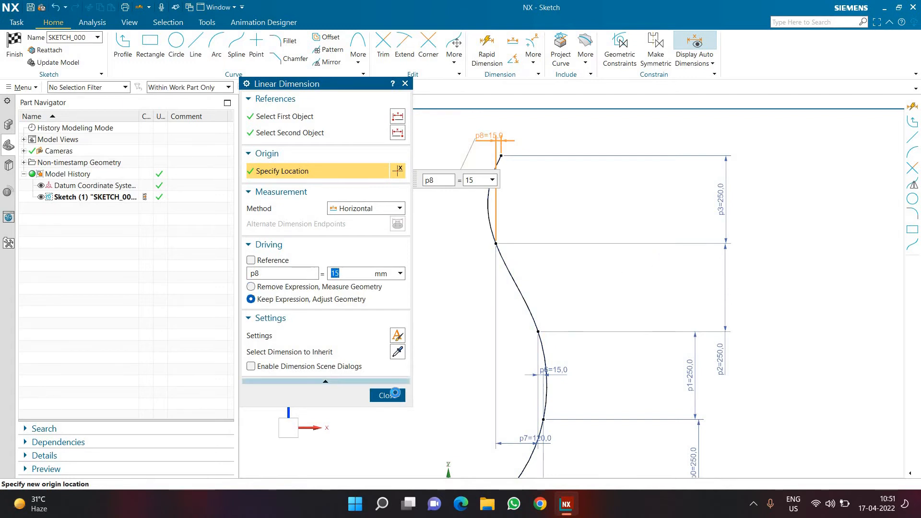
left_click(387, 396)
Reposition the upper 15 mm, the 120 mm middle and the lower 15 mm offset dimensions beside their spline segments for clear reading
scroll(494, 269, "down", 1)
left_click_drag(541, 178, 552, 223)
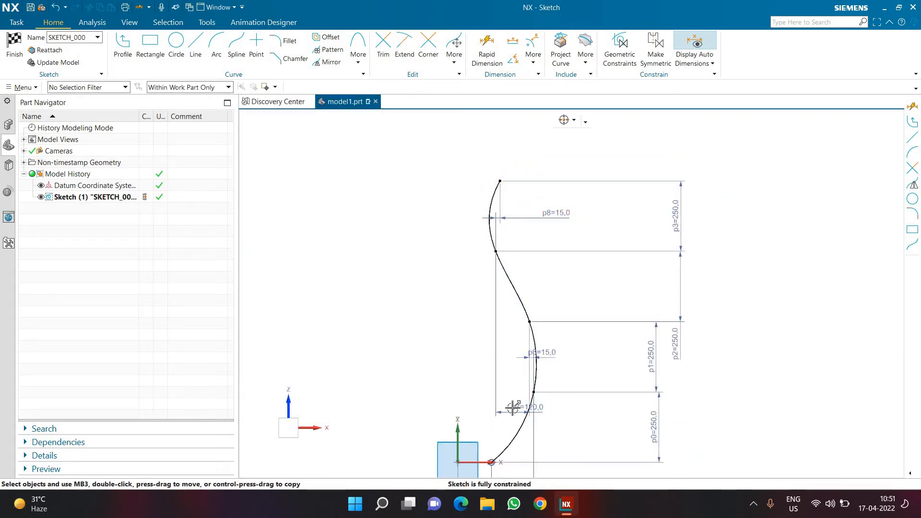
mouse_move(515, 407)
left_mouse_down()
mouse_move(469, 312)
mouse_move(475, 280)
left_mouse_up()
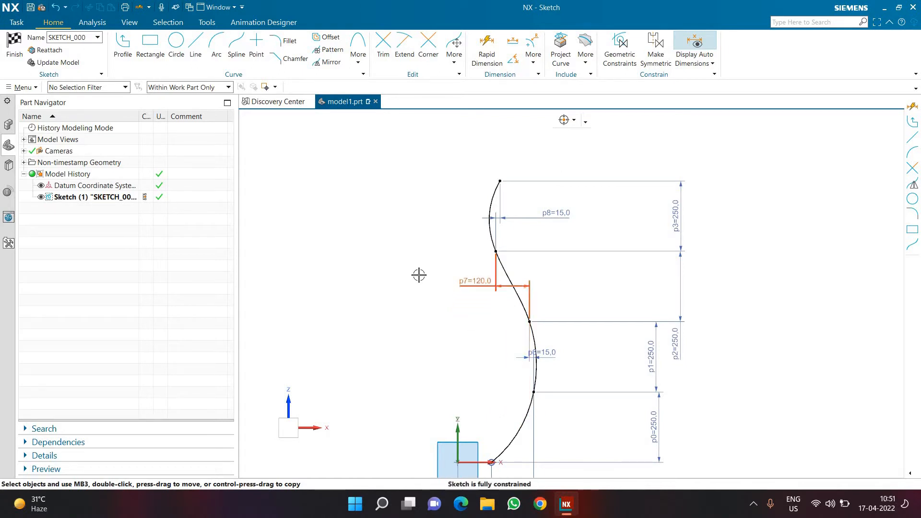
scroll(517, 371, "up", 1)
left_click_drag(527, 345, 483, 350)
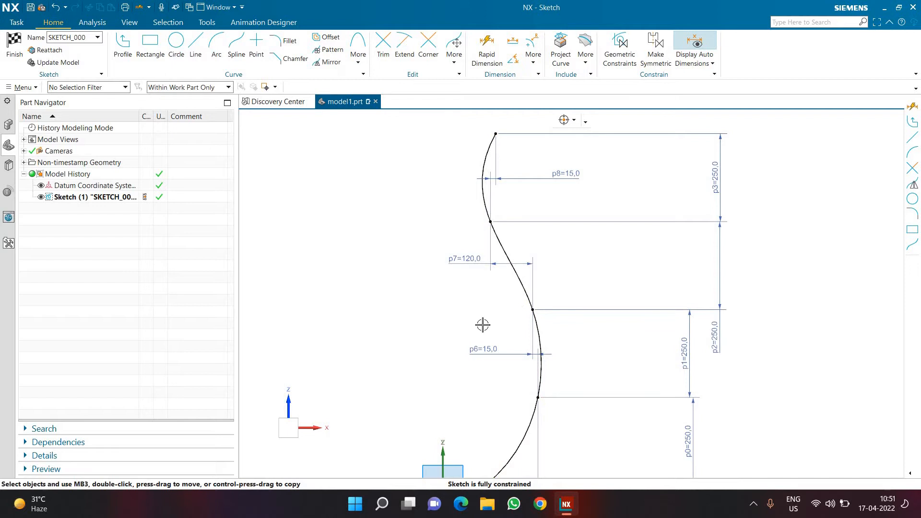
scroll(474, 319, "down", 2)
scroll(489, 447, "up", 2)
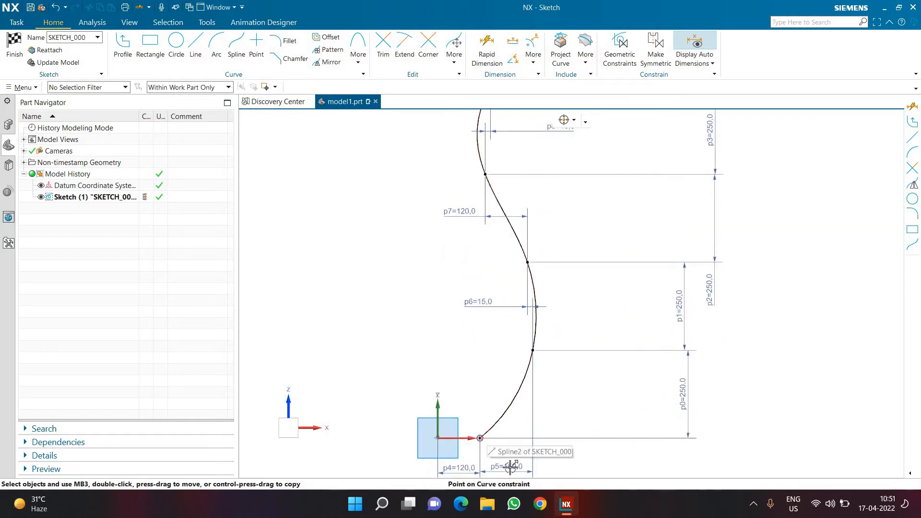
Exit the finished spline sketch, revolve it 360° about the vertical Z datum axis into a solid body, and hide the sketch
scroll(468, 408, "down", 1)
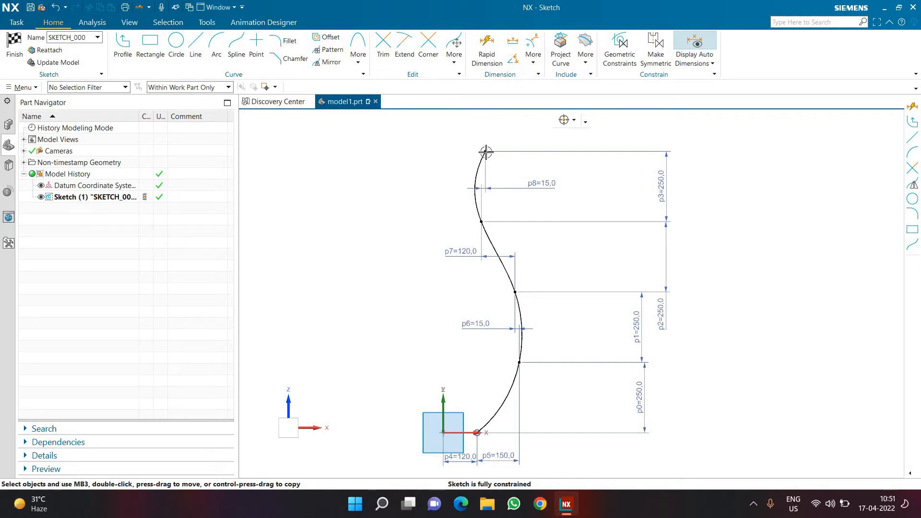
left_click(12, 57)
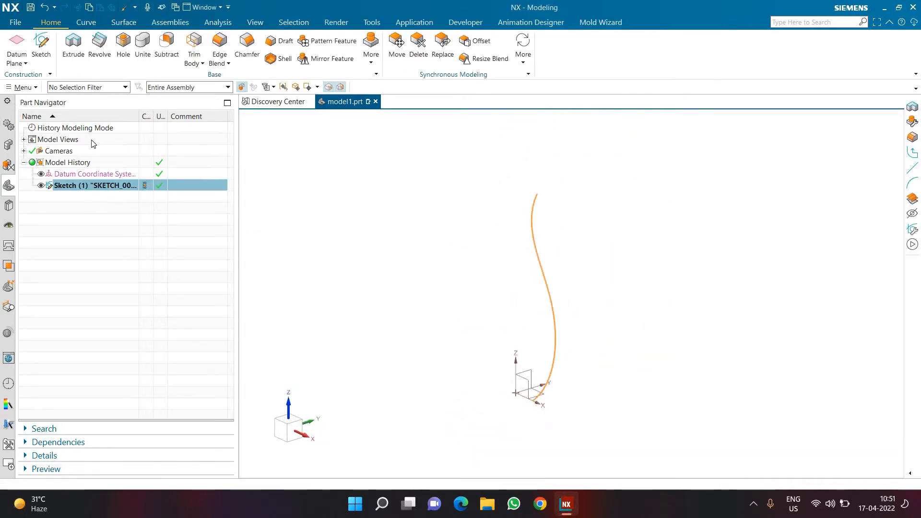
left_click(99, 64)
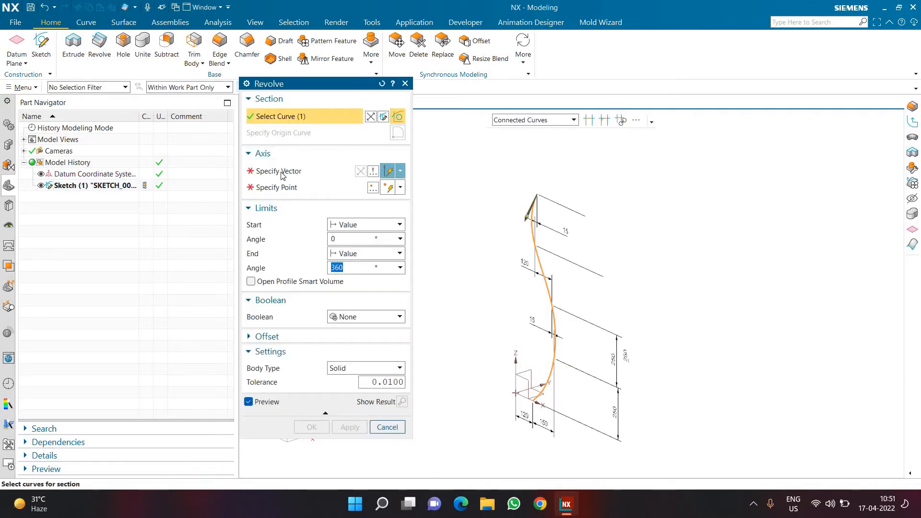
left_click(281, 173)
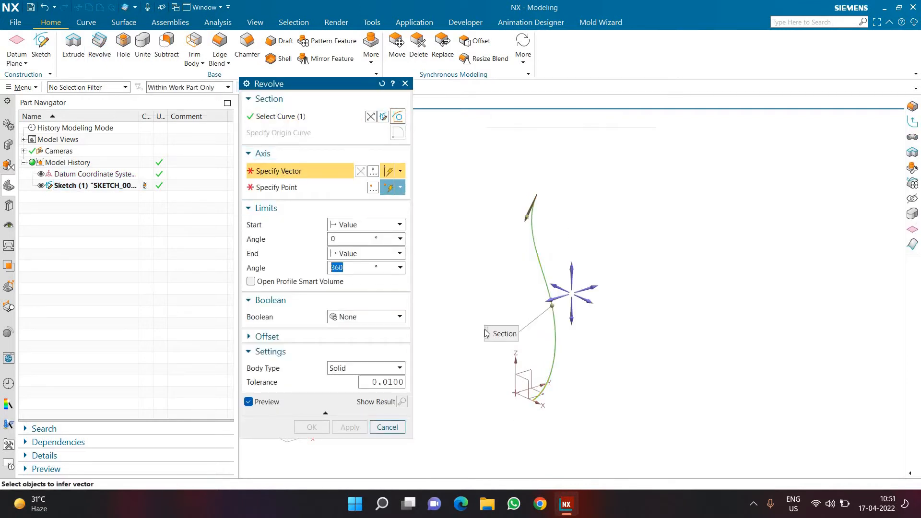
left_click(515, 359)
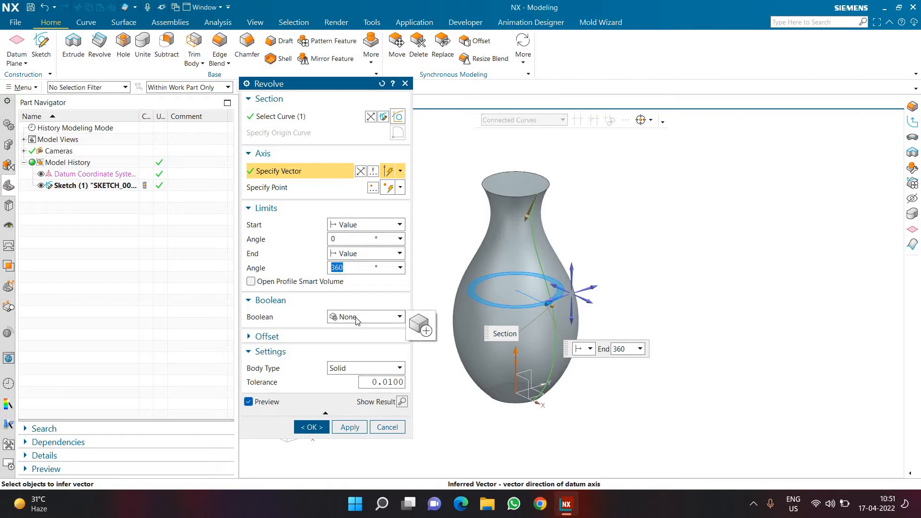
left_click(312, 427)
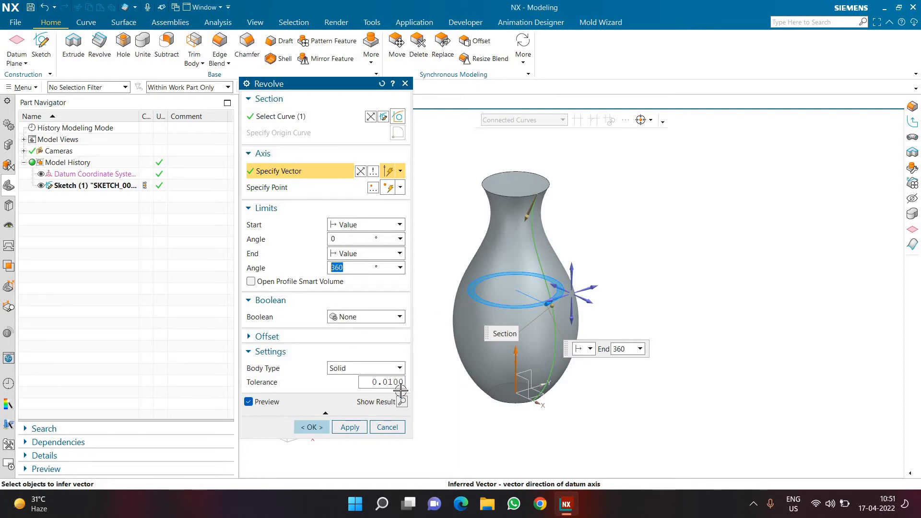
middle_click_drag(405, 288, 379, 313)
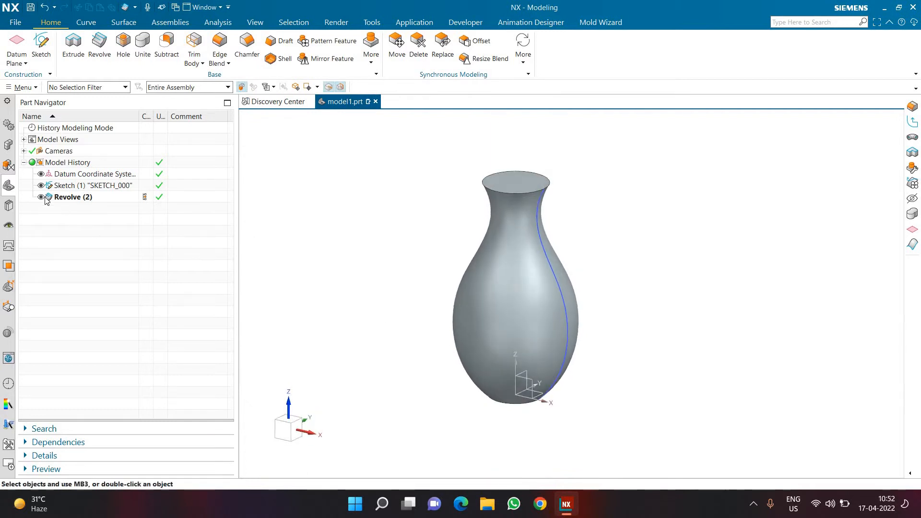
left_click(41, 186)
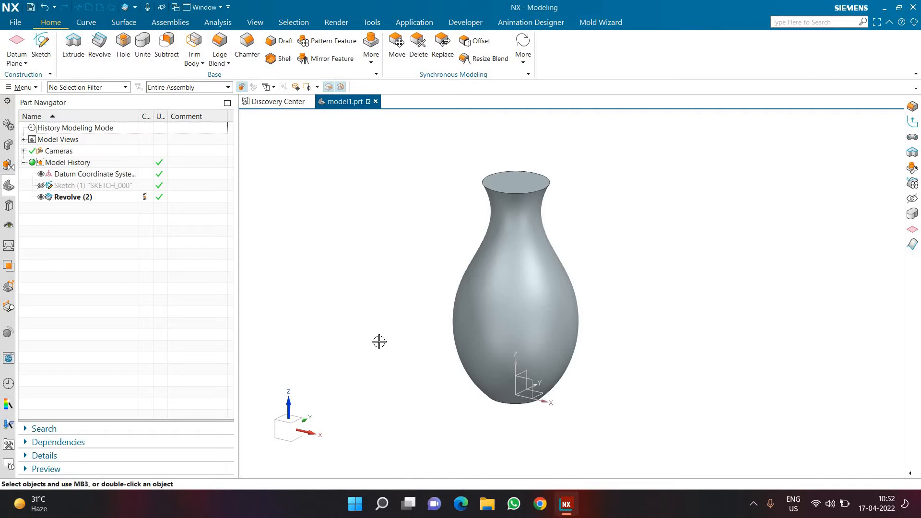
Define a datum plane offset 80 mm from the vase's flat base face, reversing the direction so it lies upward through the body
middle_click_drag(389, 294, 431, 302)
scroll(440, 292, "down", 1)
scroll(441, 292, "up", 2)
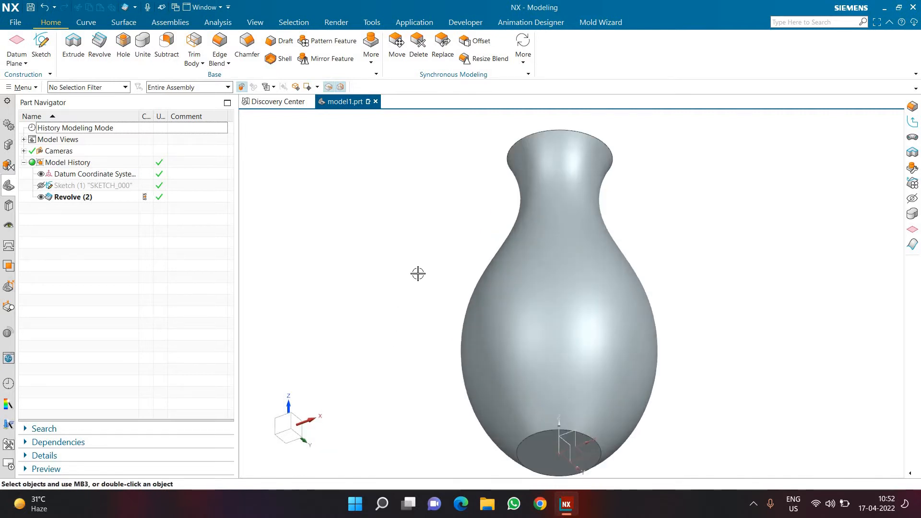
scroll(418, 274, "down", 1)
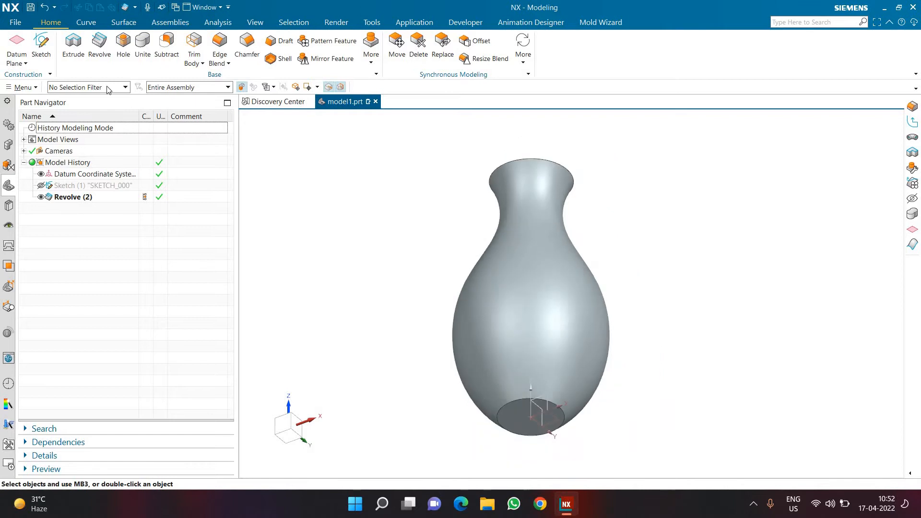
left_click(18, 44)
left_click_drag(298, 89, 299, 144)
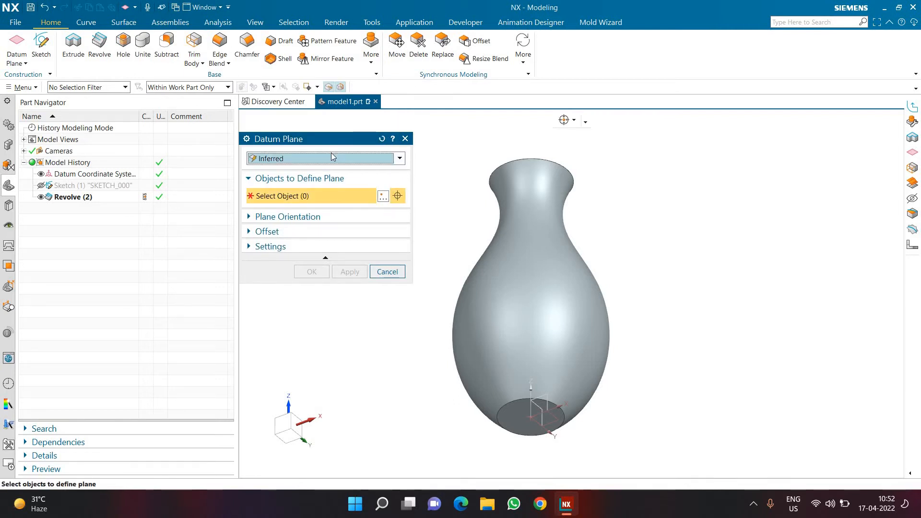
scroll(514, 429, "up", 3)
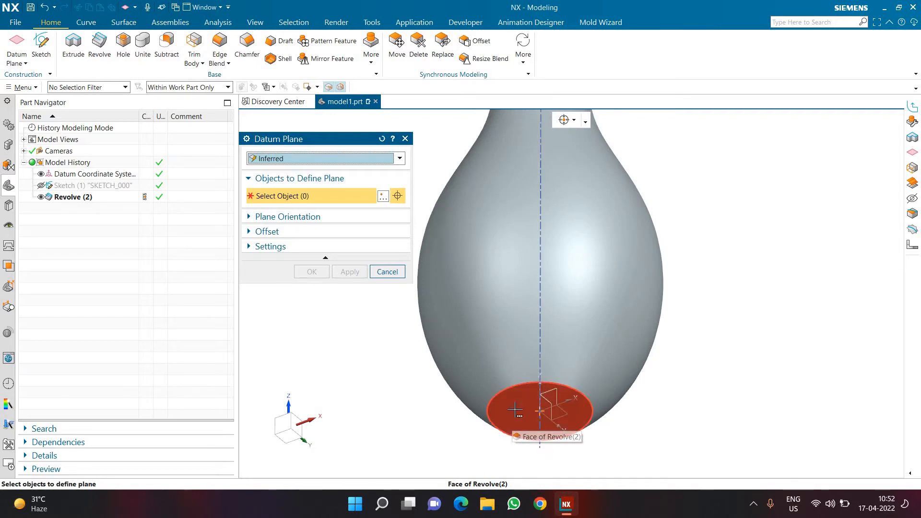
left_click(517, 421)
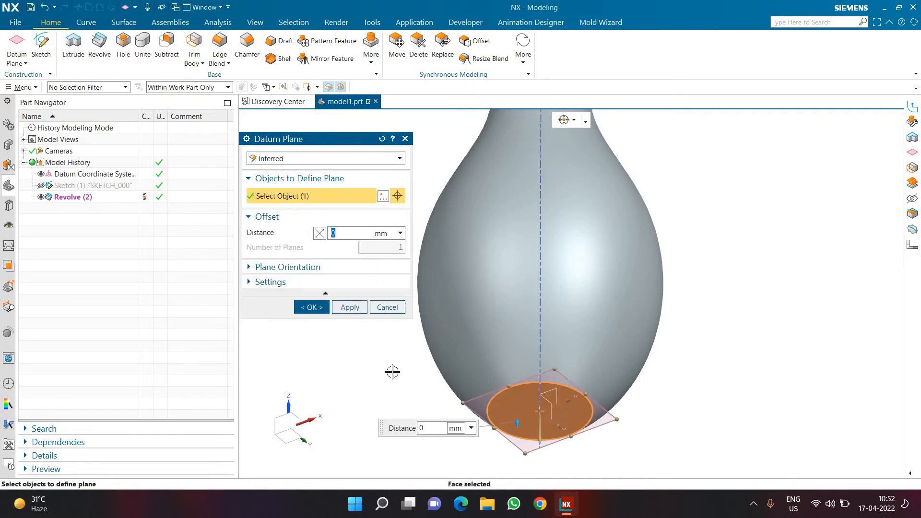
scroll(392, 372, "down", 2)
middle_click_drag(385, 367, 342, 389)
type("80")
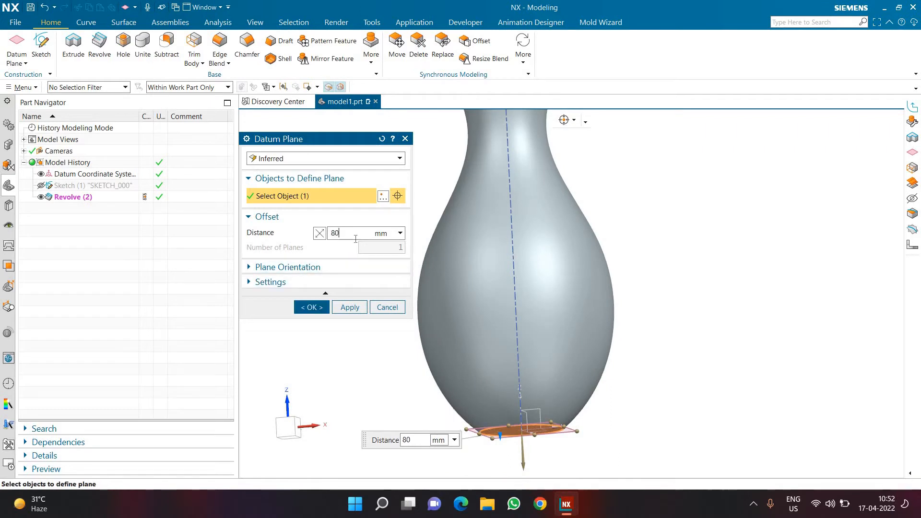
key("Return")
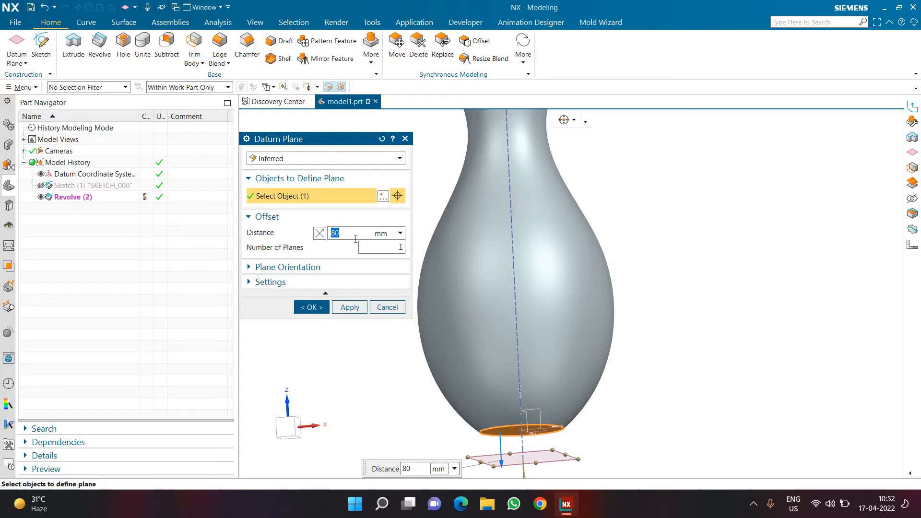
scroll(503, 367, "down", 2)
scroll(511, 386, "up", 2)
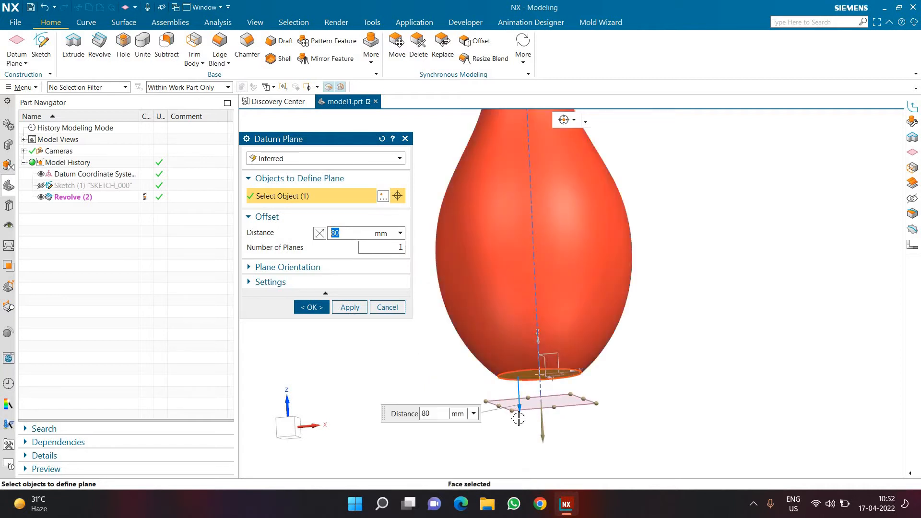
left_click(320, 233)
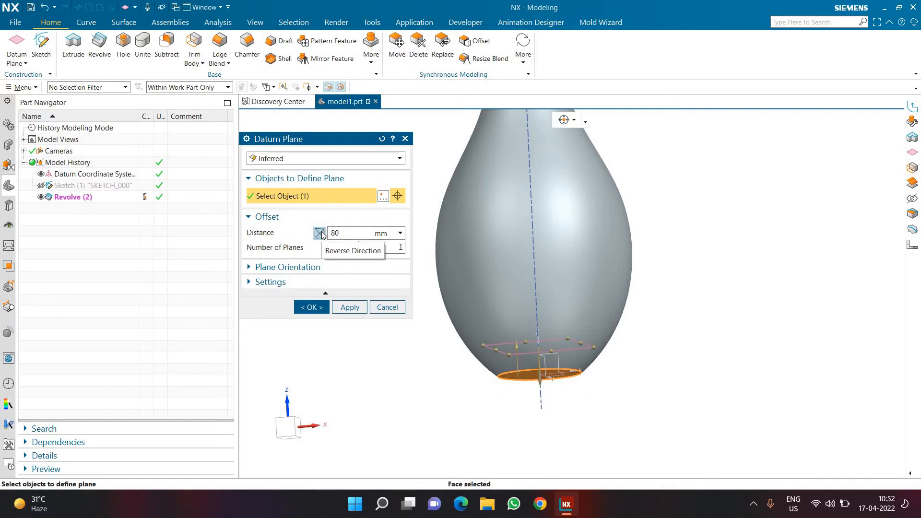
Enlarge the datum plane to about 700 by 700 mm so it extends around the vase, and create it
scroll(680, 305, "down", 3)
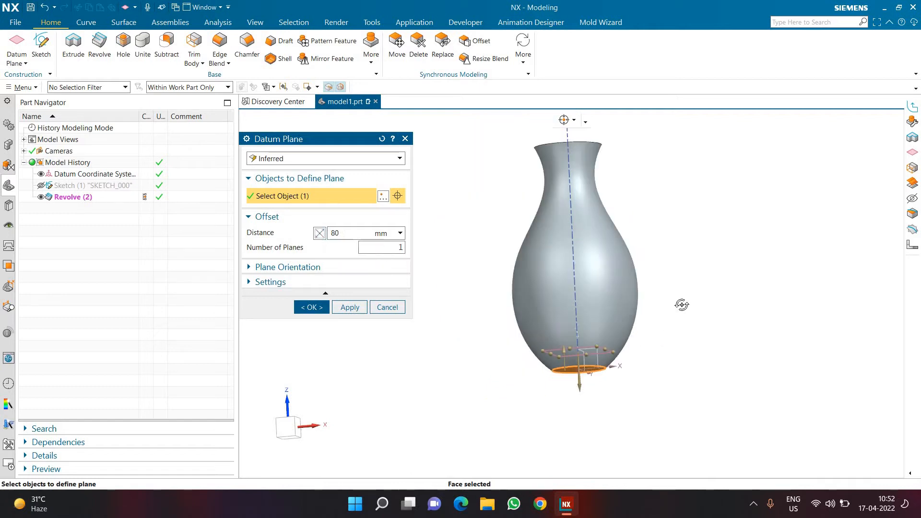
middle_click_drag(680, 304, 658, 307)
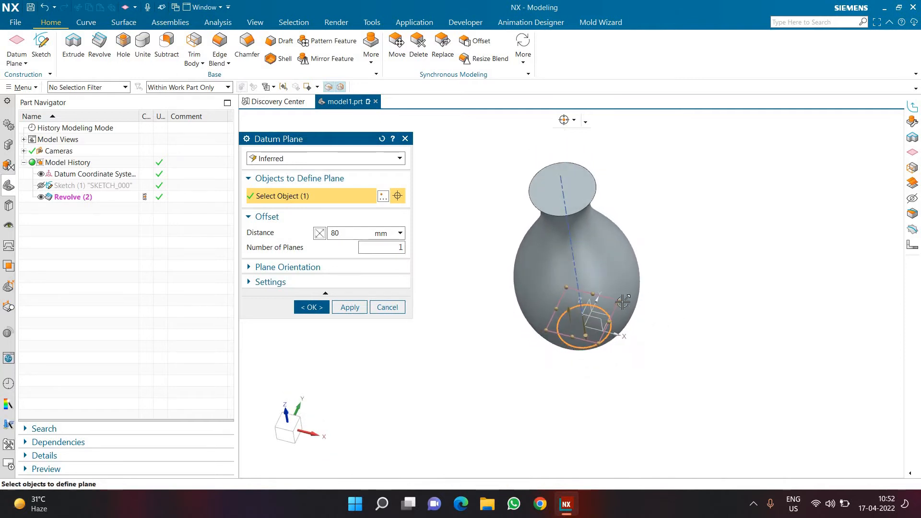
left_click_drag(663, 288, 665, 287)
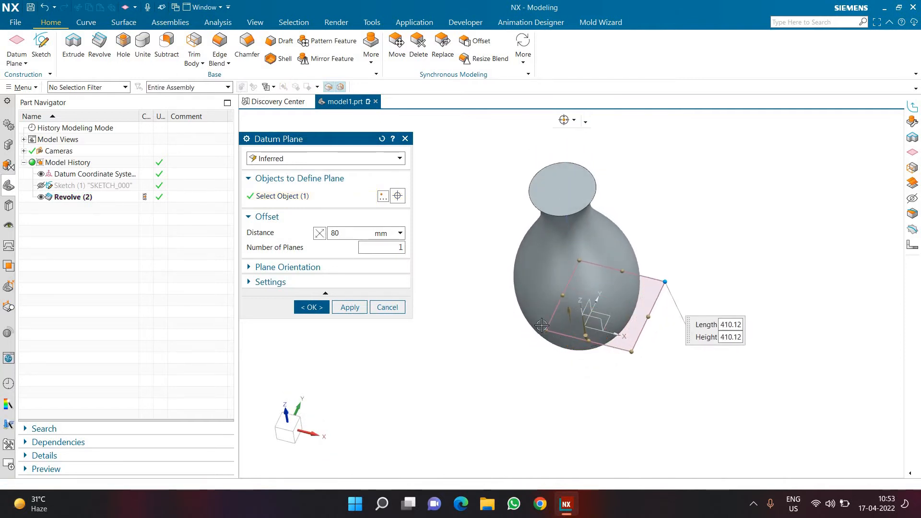
left_click_drag(534, 333, 488, 353)
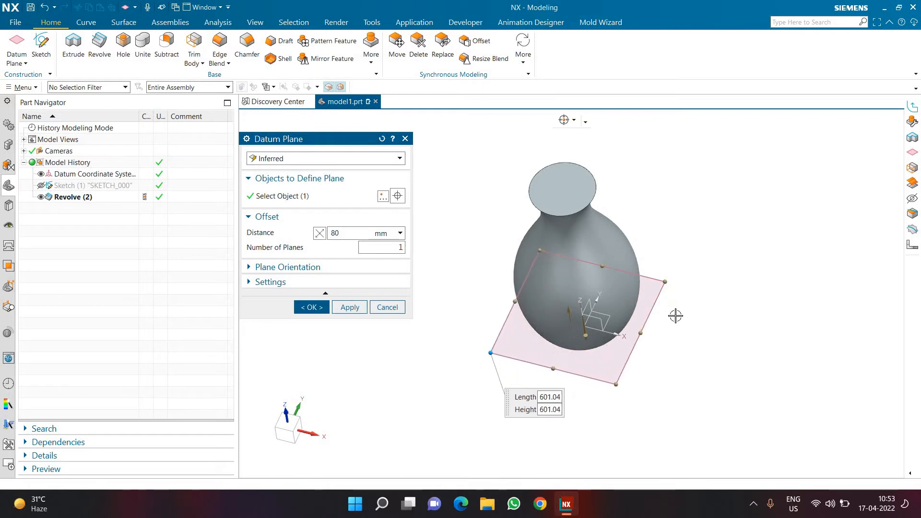
left_click_drag(665, 286, 682, 279)
left_click_drag(487, 352, 472, 354)
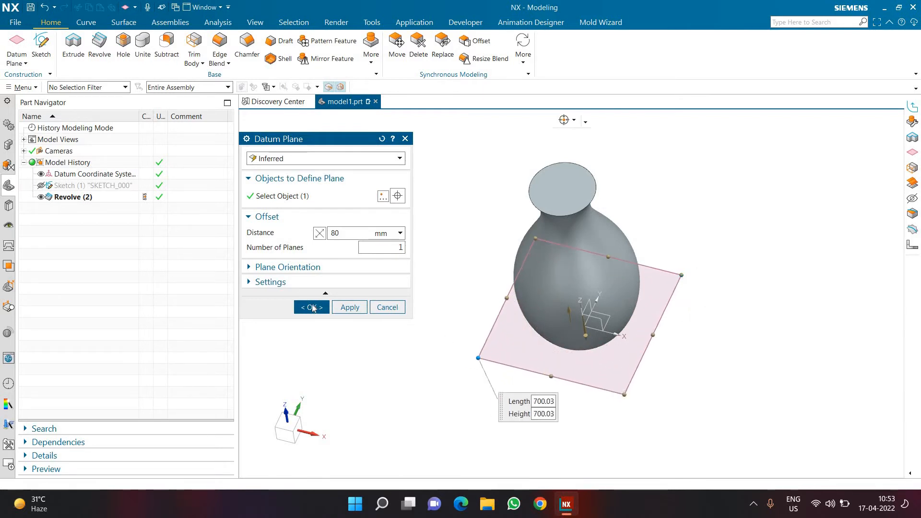
left_click(312, 306)
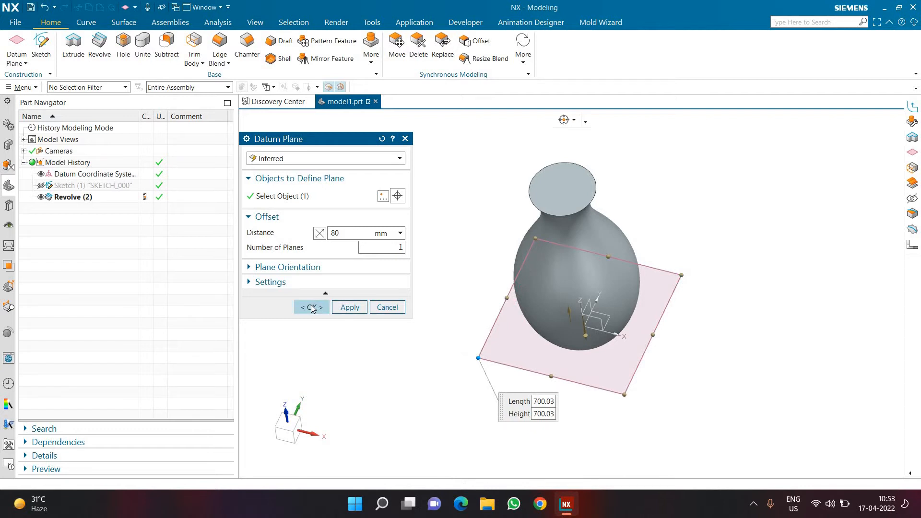
Create a second datum plane offset 400 mm upward from the first datum plane
middle_click_drag(403, 286, 418, 307)
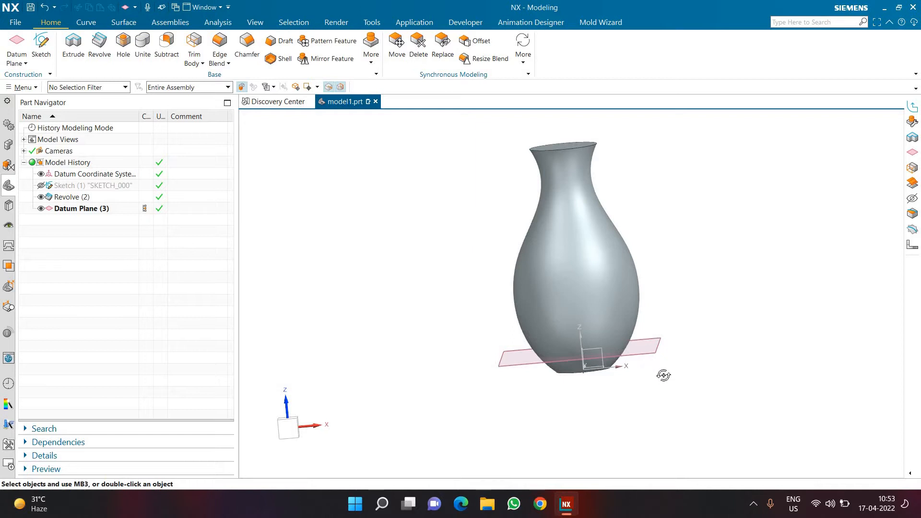
middle_click_drag(662, 374, 670, 388)
left_click(28, 50)
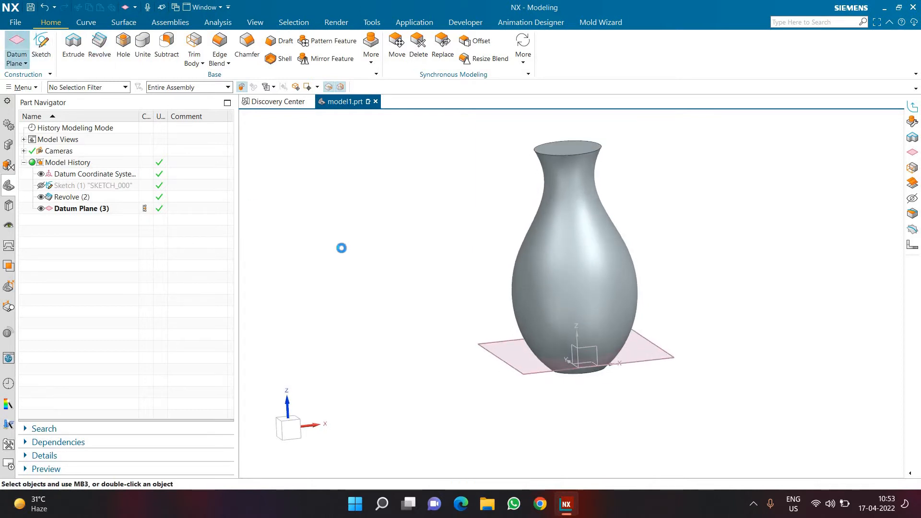
left_click(478, 343)
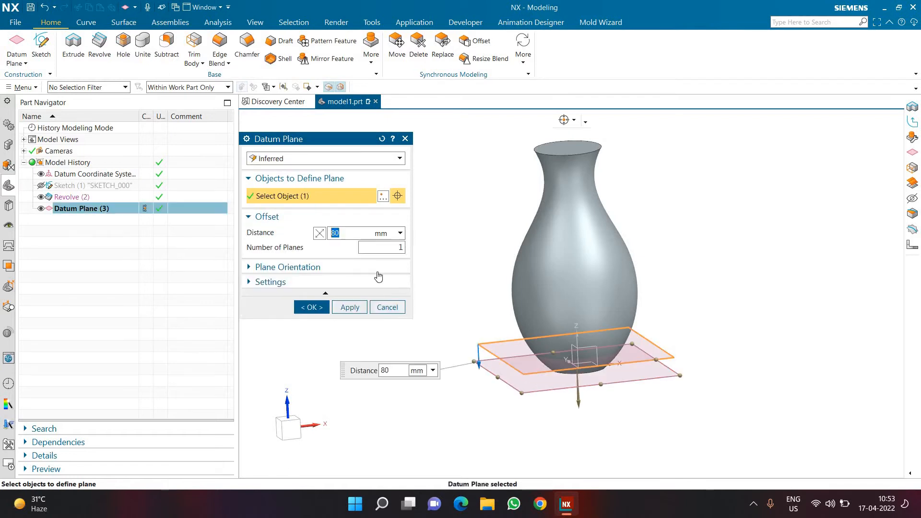
left_click(320, 233)
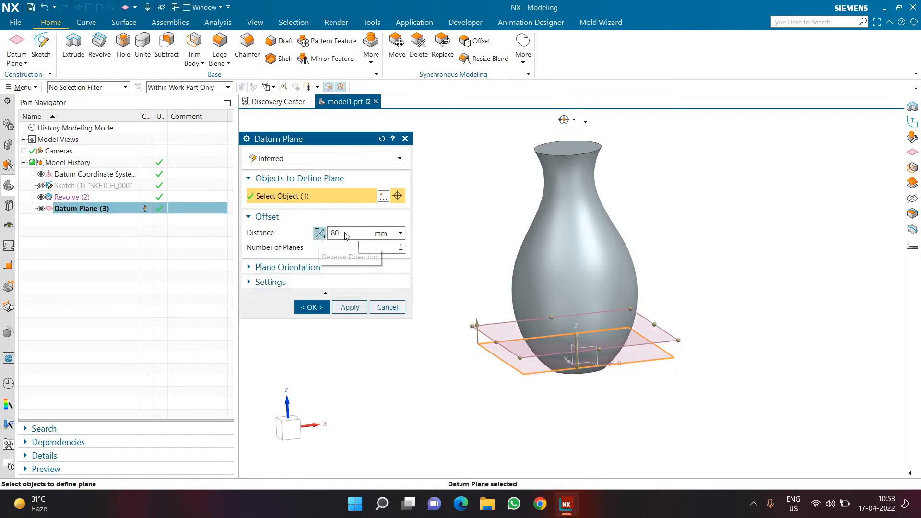
type("400")
key("Return")
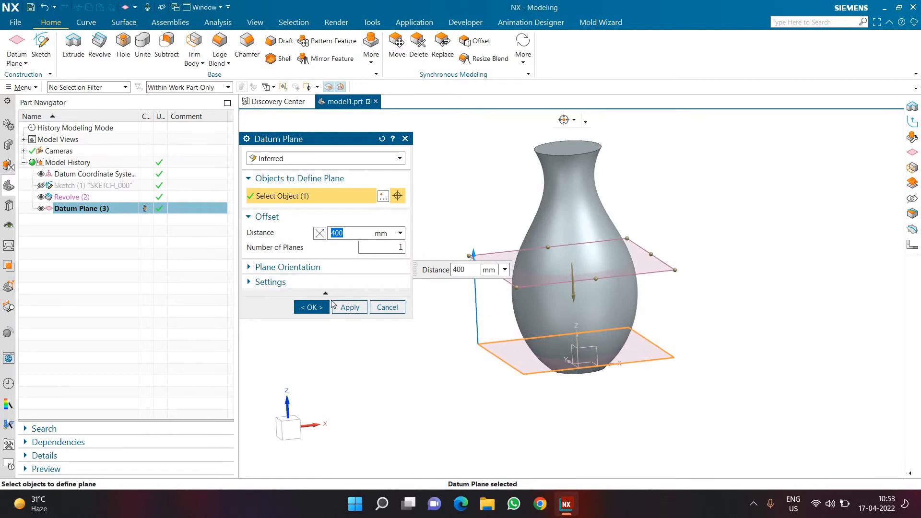
middle_click(367, 292)
middle_click_drag(367, 291, 360, 314)
key("Home")
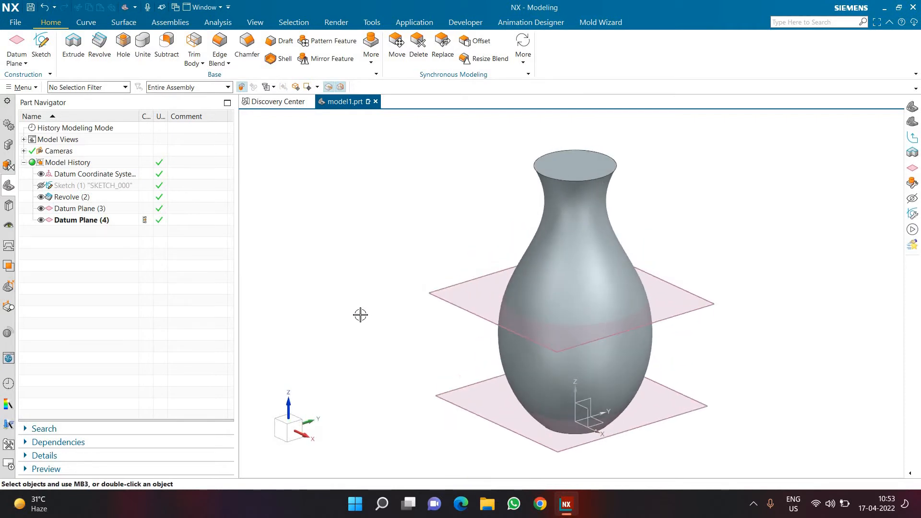
Start a Variable Offset Face with default settings and choose the vase's curved outer face, using the Single Face rule
left_click(122, 22)
left_click(350, 48)
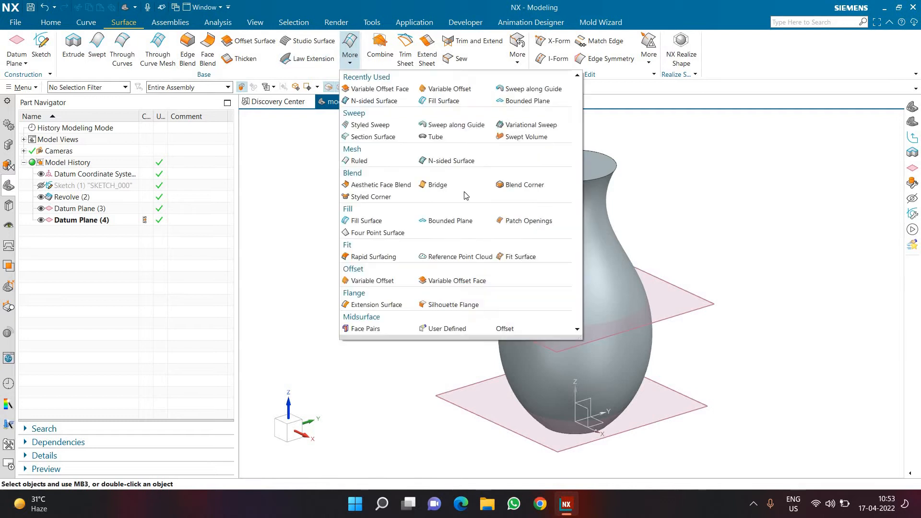
left_click(446, 284)
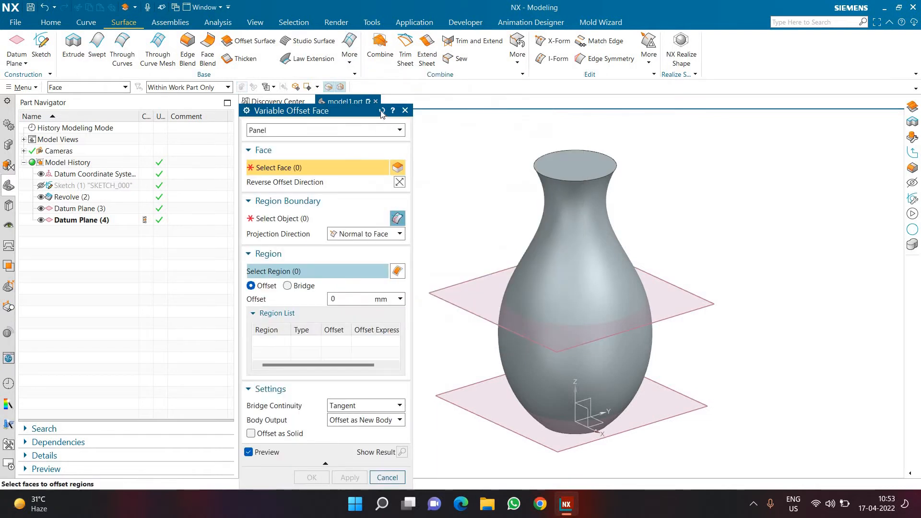
left_click(382, 110)
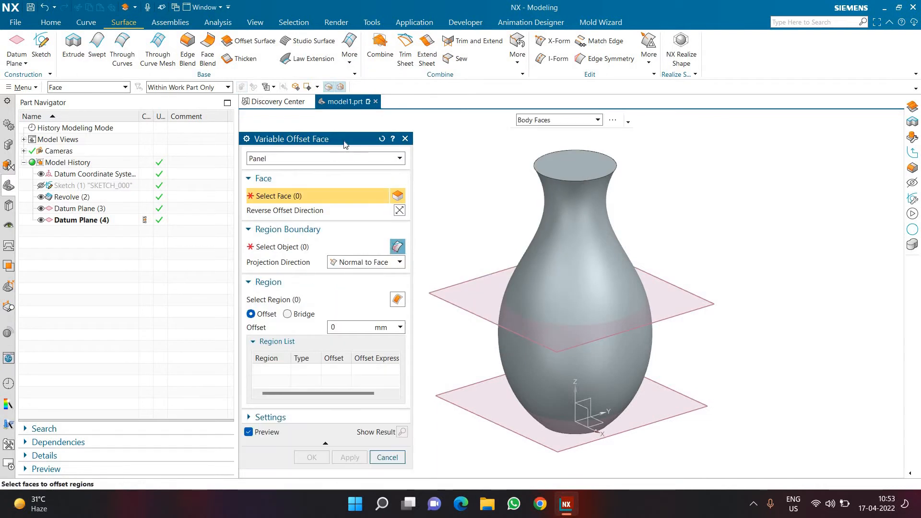
left_click_drag(361, 139, 379, 84)
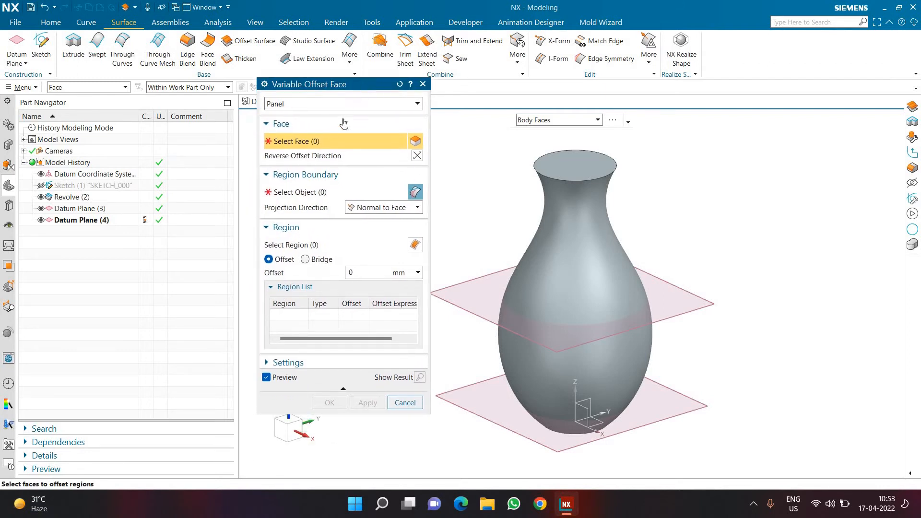
left_click(546, 121)
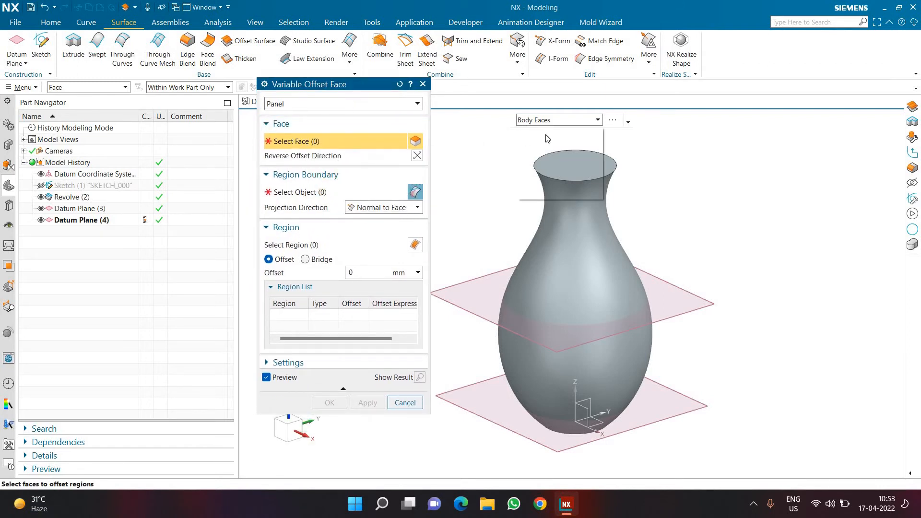
left_click(546, 134)
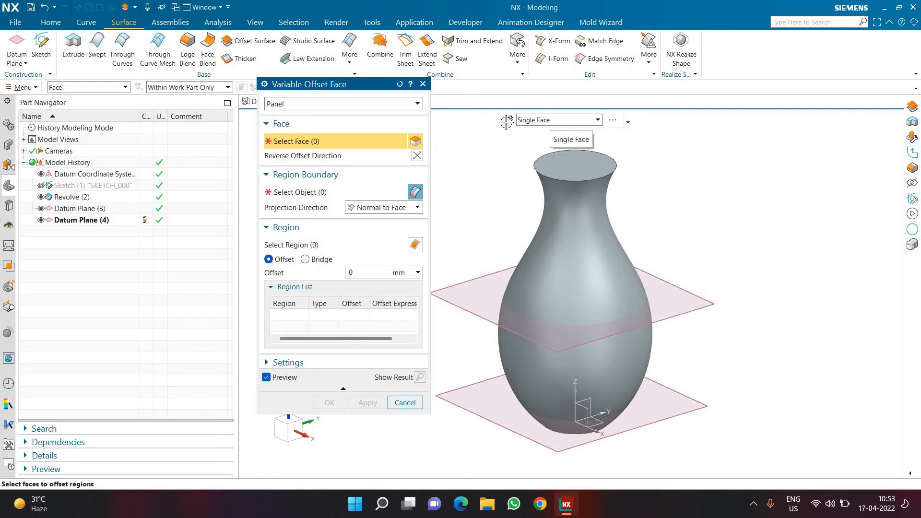
left_click(540, 250)
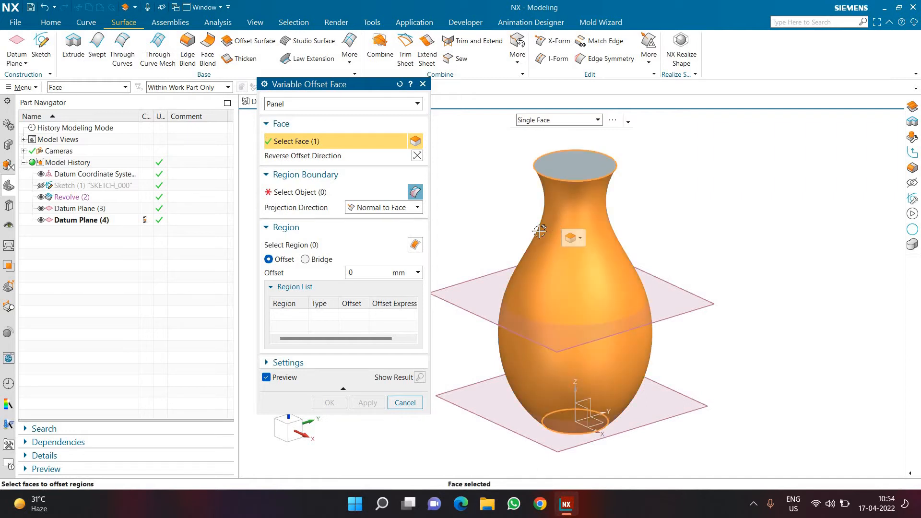
Choose the lower and upper datum planes as the region boundary objects for the variable offset
left_click(300, 193)
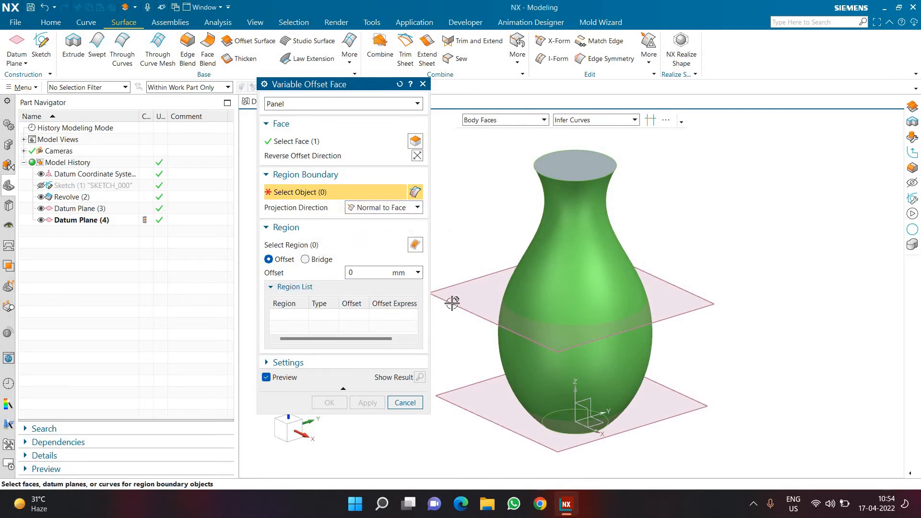
left_click(456, 390)
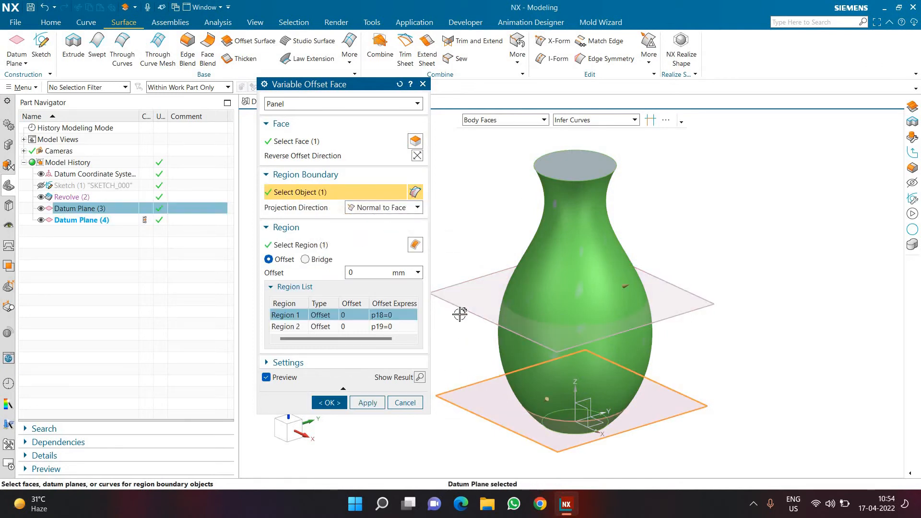
left_click(459, 314)
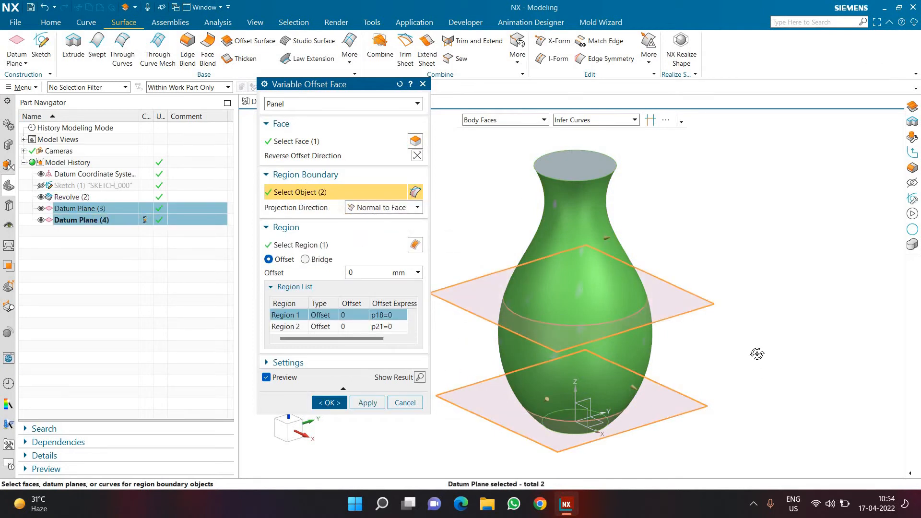
Set the offset of the region below the lower datum plane to 30 mm
middle_click_drag(757, 354, 765, 360)
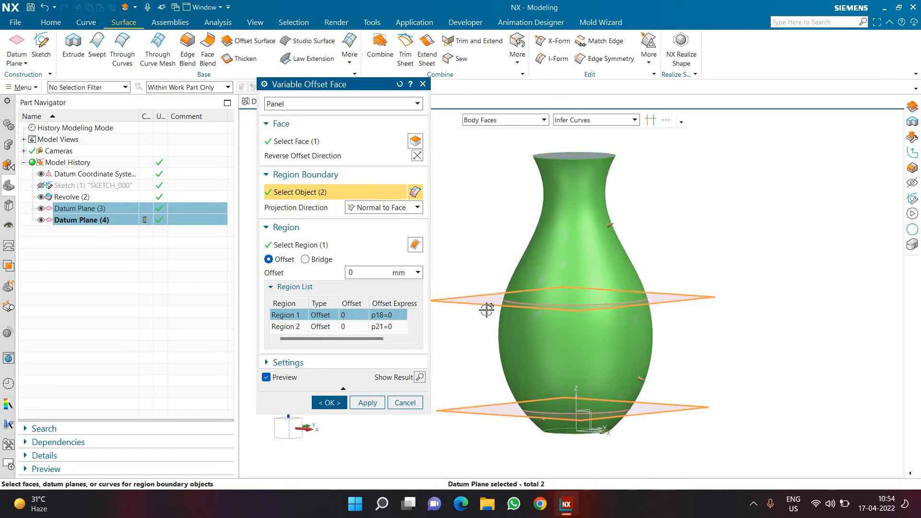
middle_click_drag(508, 425, 526, 432)
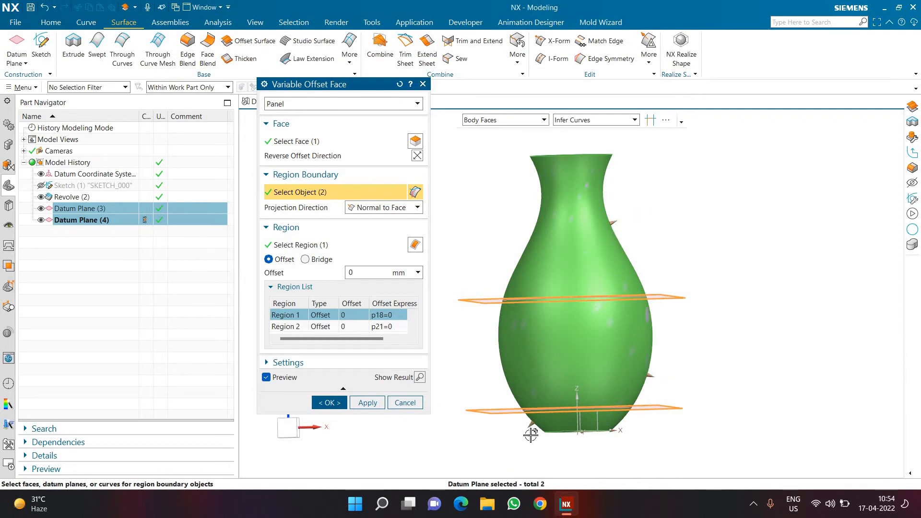
left_click(504, 457)
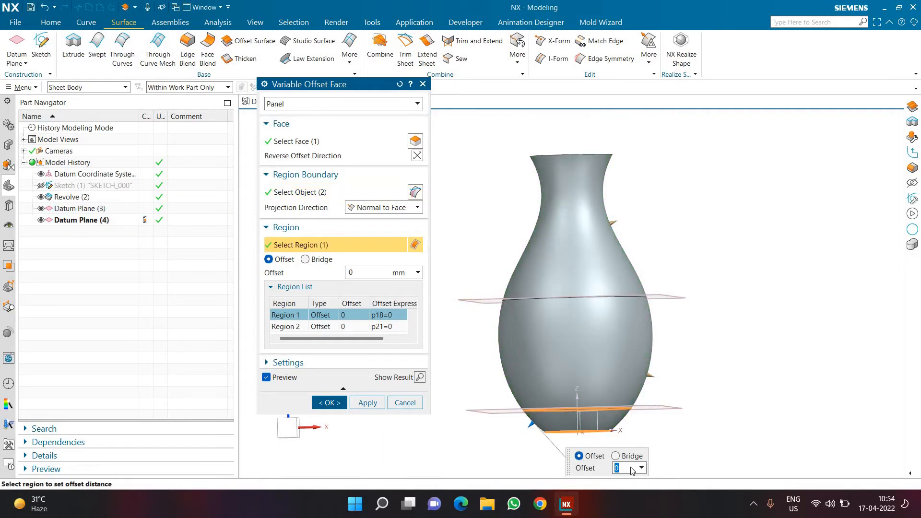
type("30")
key("Return")
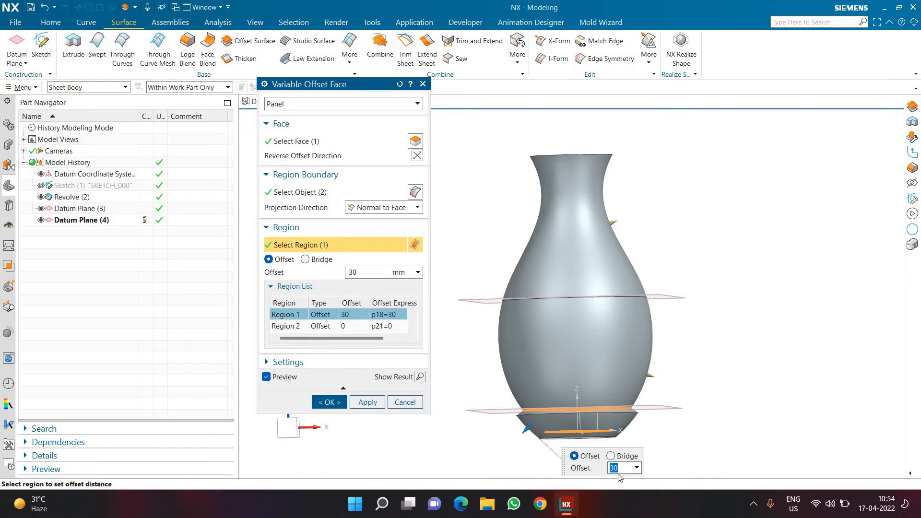
Make the region between the two datum planes a Bridge with Tangent continuity, and create the offset as a new body
left_click(654, 377)
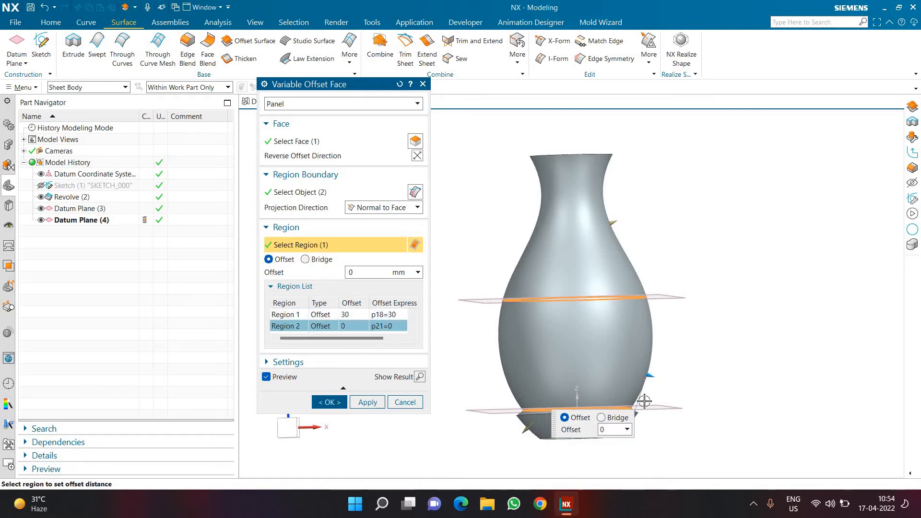
left_click(617, 417)
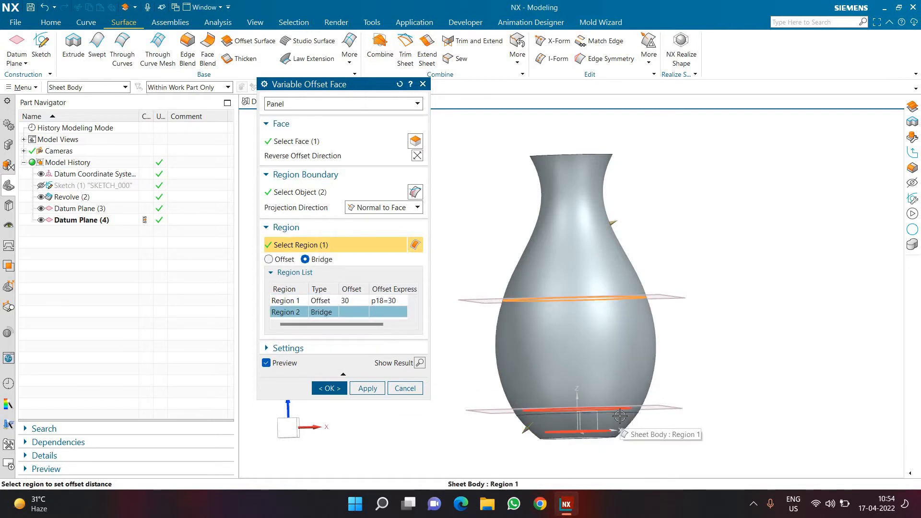
left_click(348, 349)
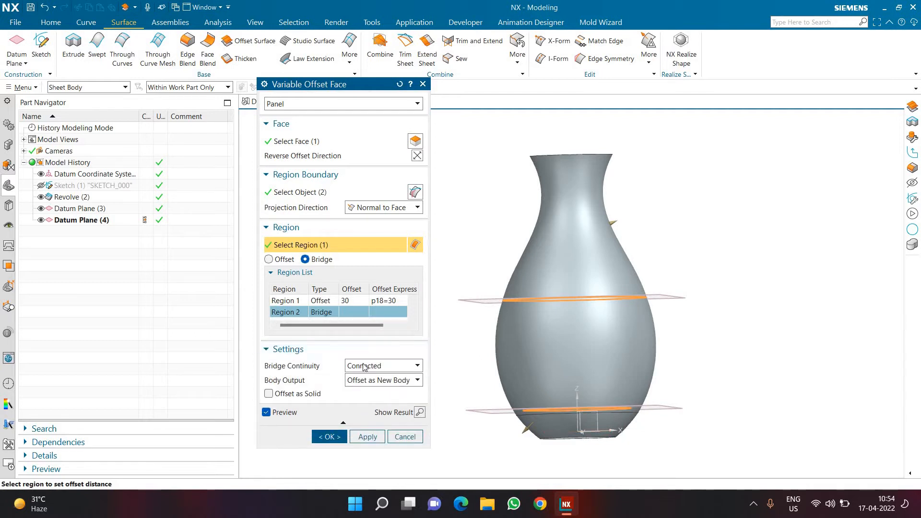
left_click(352, 366)
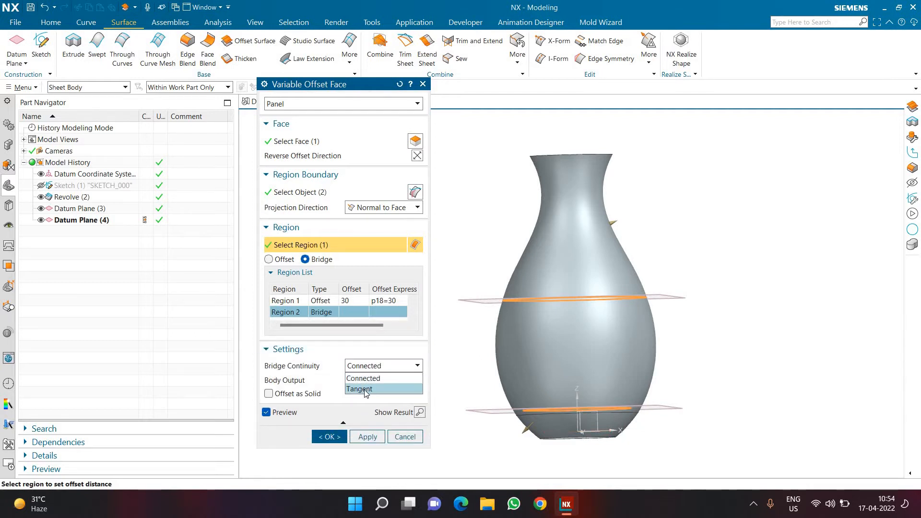
left_click(365, 390)
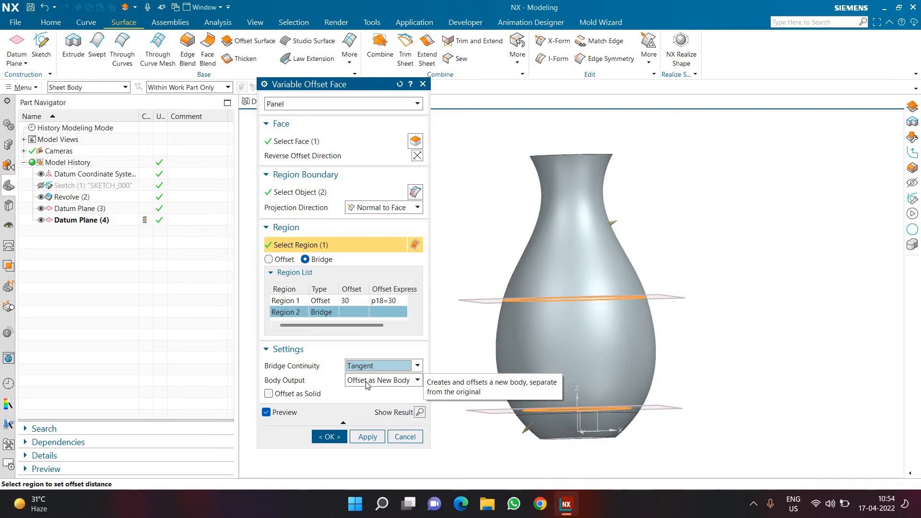
left_click(329, 436)
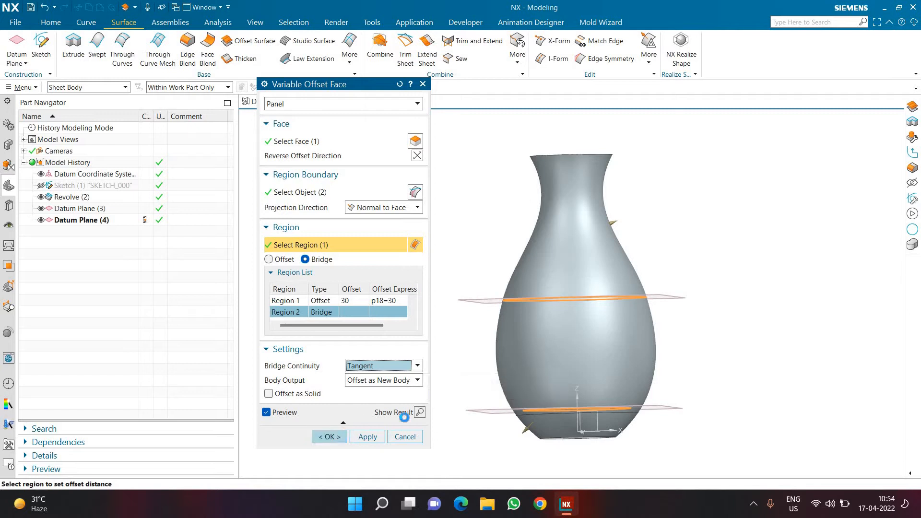
Change the display colour of the variable offset body to orange-red
mouse_move(418, 356)
middle_mouse_down()
mouse_move(422, 329)
mouse_move(438, 360)
mouse_move(409, 364)
mouse_move(408, 354)
middle_mouse_up()
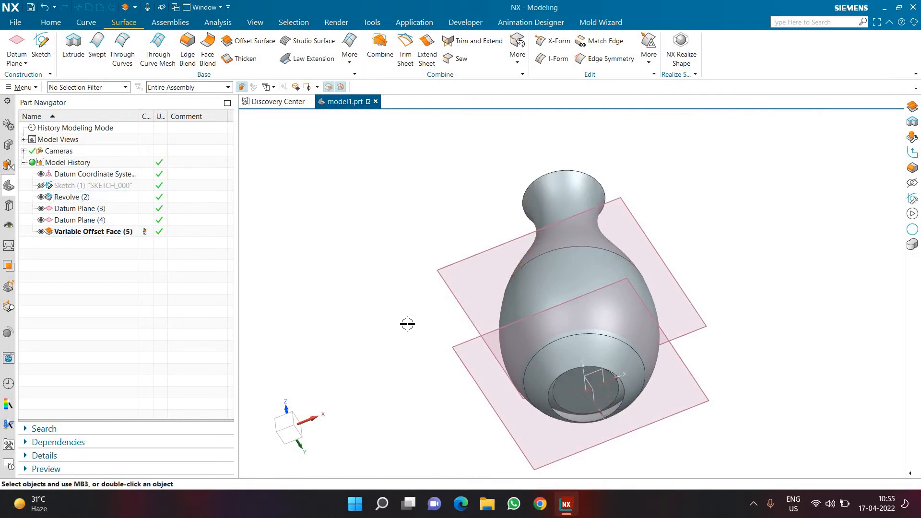
key("ctrl+j")
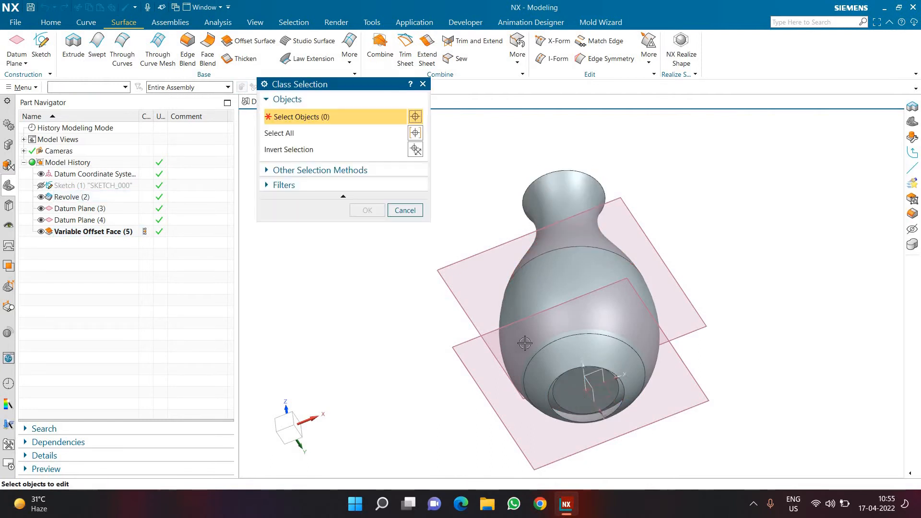
left_click(536, 344)
left_click(367, 211)
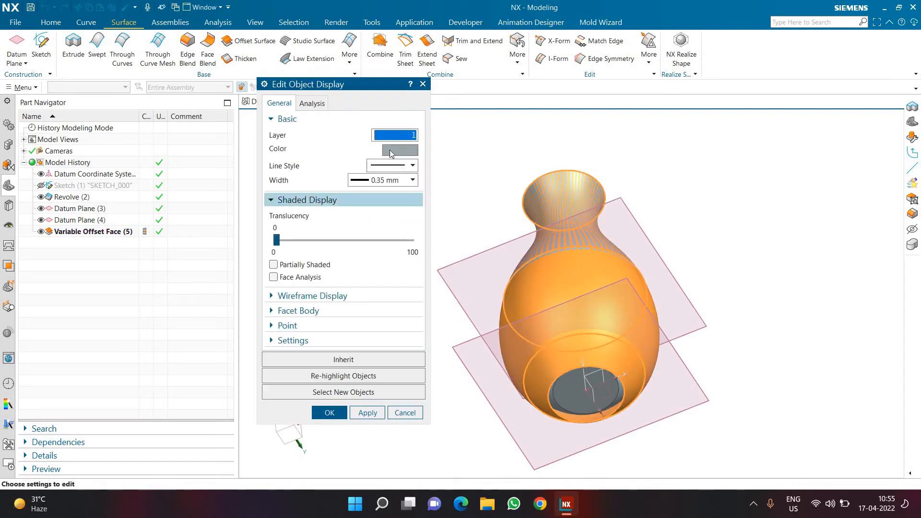
left_click(391, 150)
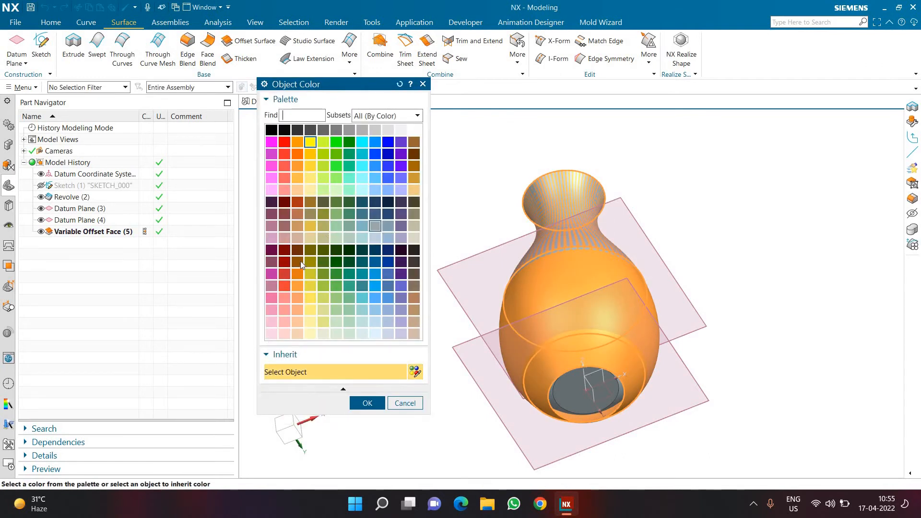
left_click(285, 286)
left_click(367, 403)
left_click(322, 410)
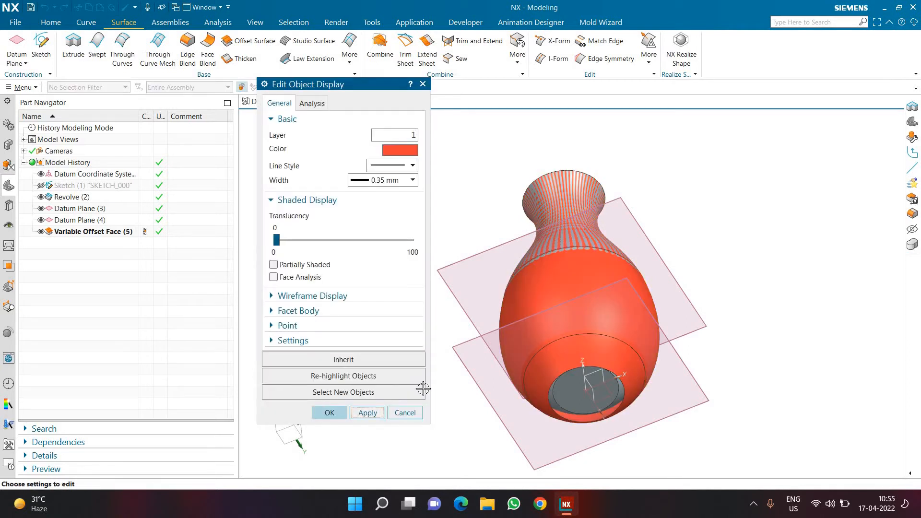
Change the display colour of the original revolved vase body to the grey palette colour 123
middle_click_drag(415, 381, 412, 383)
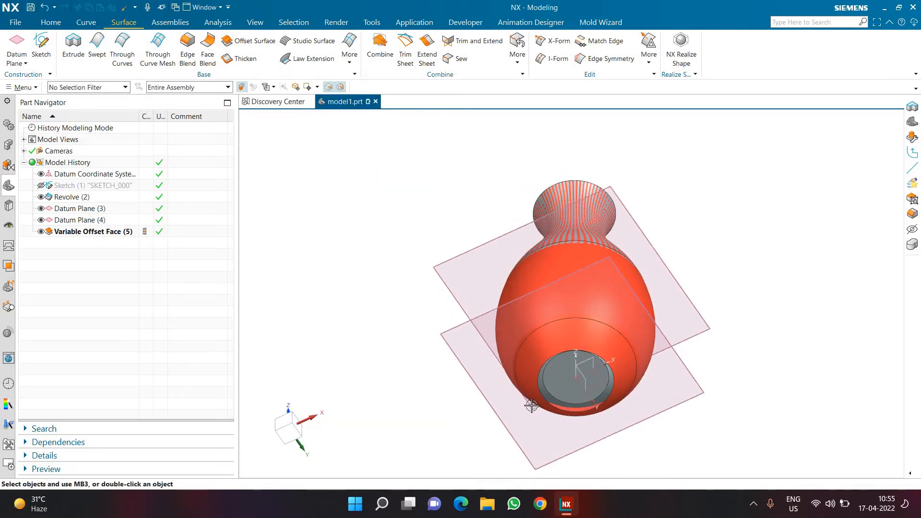
key("ctrl+j")
left_click(559, 384)
middle_click(298, 331)
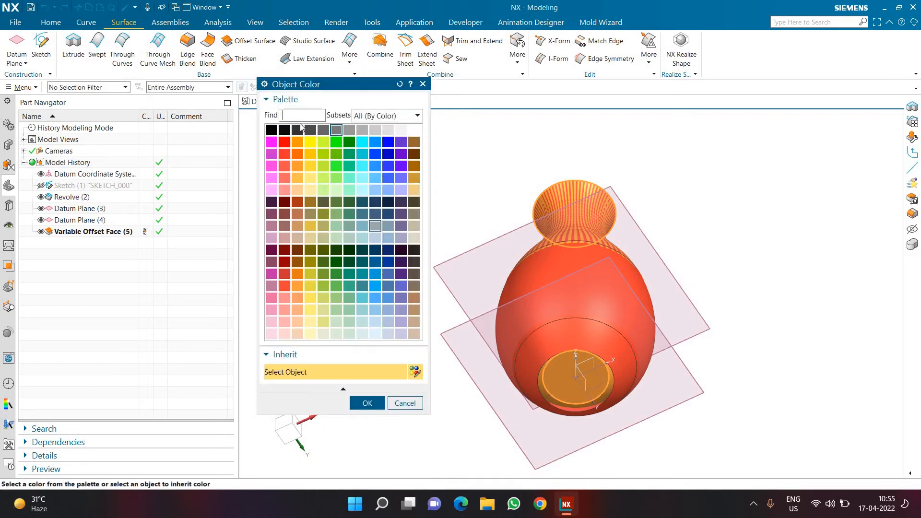
type("2")
key("BackSpace")
type("123")
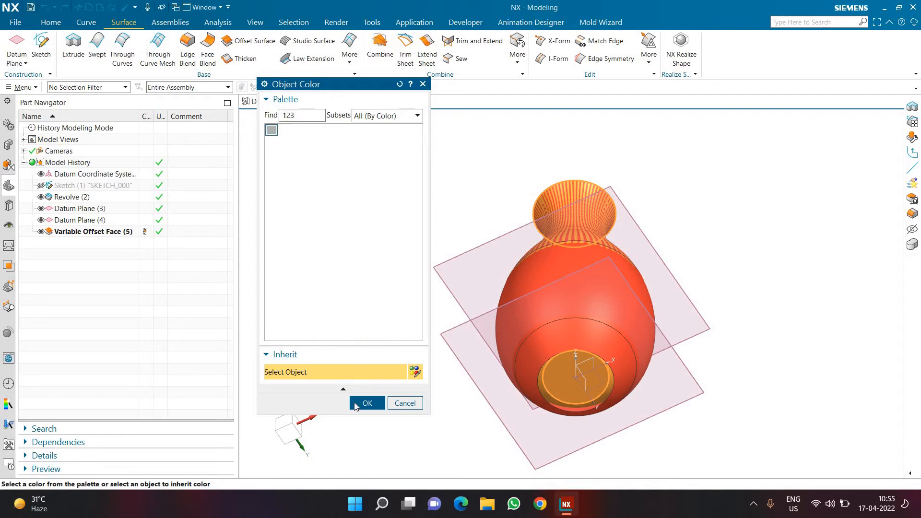
left_click(365, 407)
left_click(335, 414)
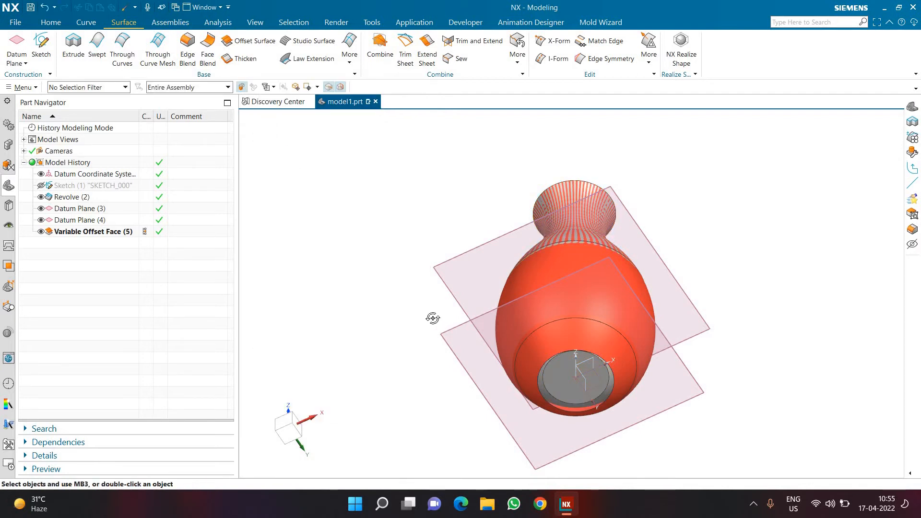
Change the display colour of the original revolved vase body to cyan
middle_click_drag(433, 318, 633, 325)
scroll(632, 324, "up", 5)
scroll(606, 284, "down", 4)
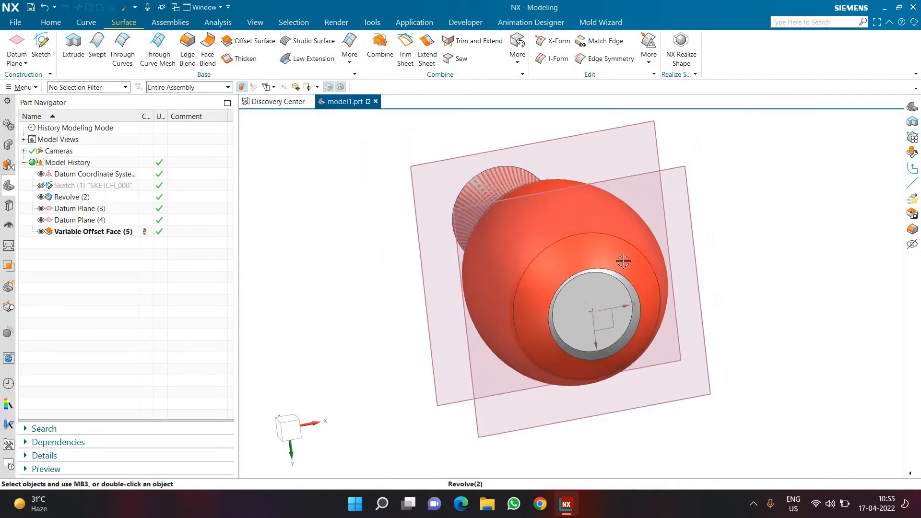
key("ctrl+j")
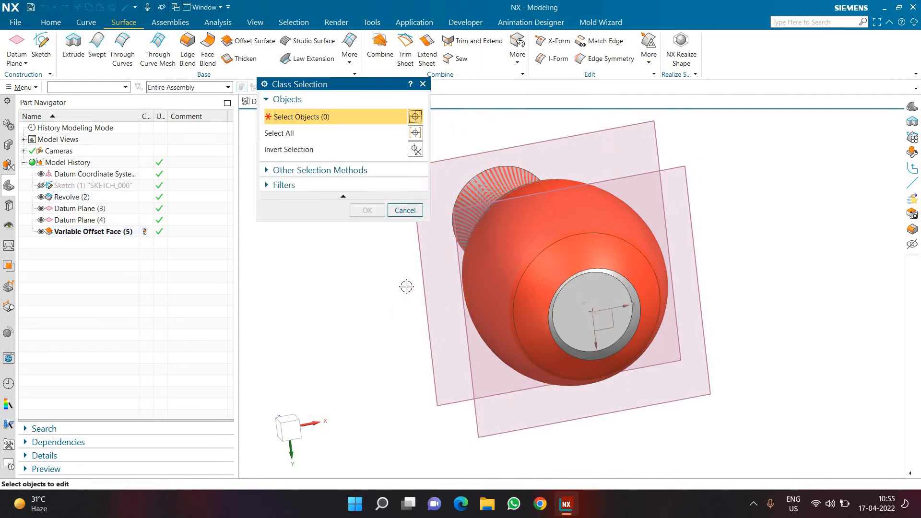
left_click(472, 274)
left_click(368, 210)
left_click(389, 150)
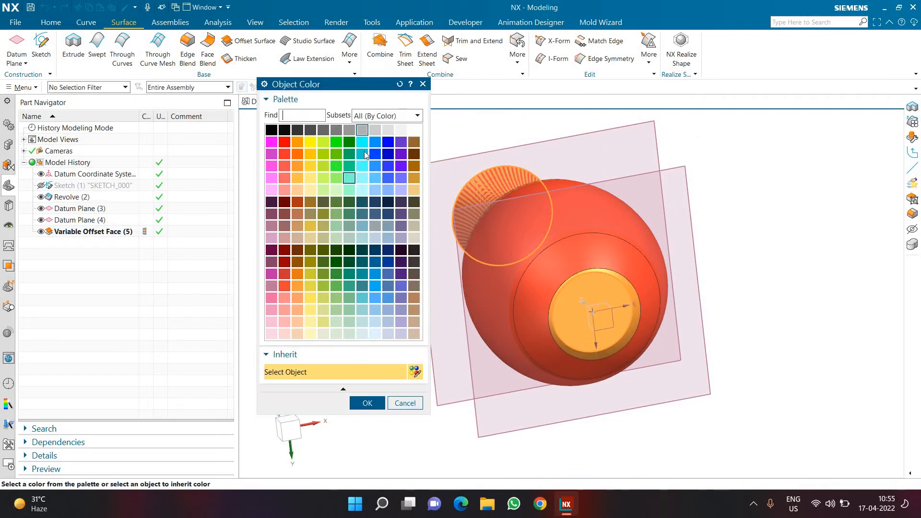
left_click(382, 403)
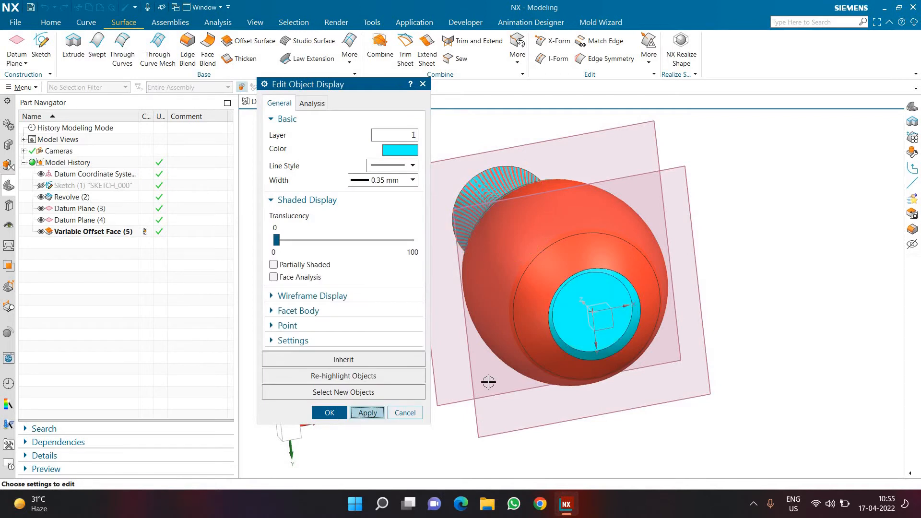
middle_click(487, 438)
Create a new sketch on the Front principal plane through the vase
mouse_move(393, 346)
middle_mouse_down()
mouse_move(422, 386)
mouse_move(422, 294)
mouse_move(417, 312)
mouse_move(423, 297)
mouse_move(423, 339)
mouse_move(434, 353)
mouse_move(401, 344)
mouse_move(402, 359)
middle_mouse_up()
left_click(45, 41)
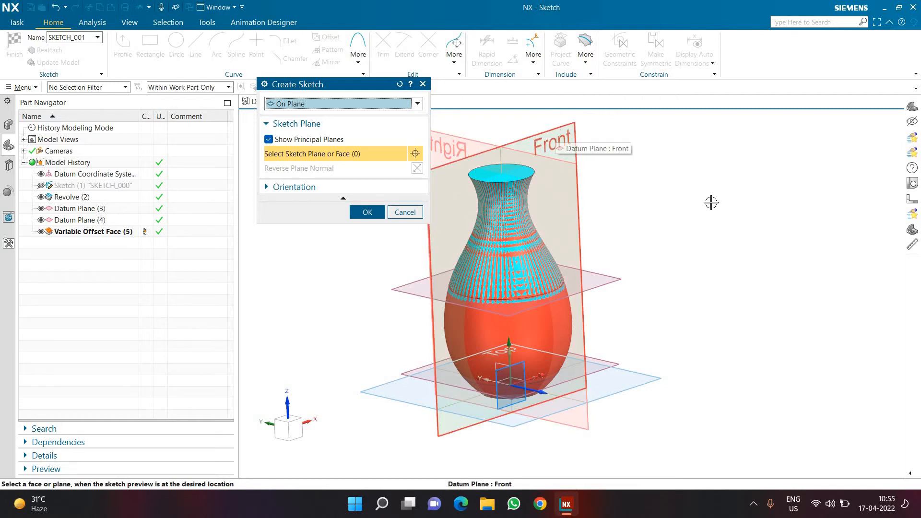
left_click(566, 236)
left_click(373, 218)
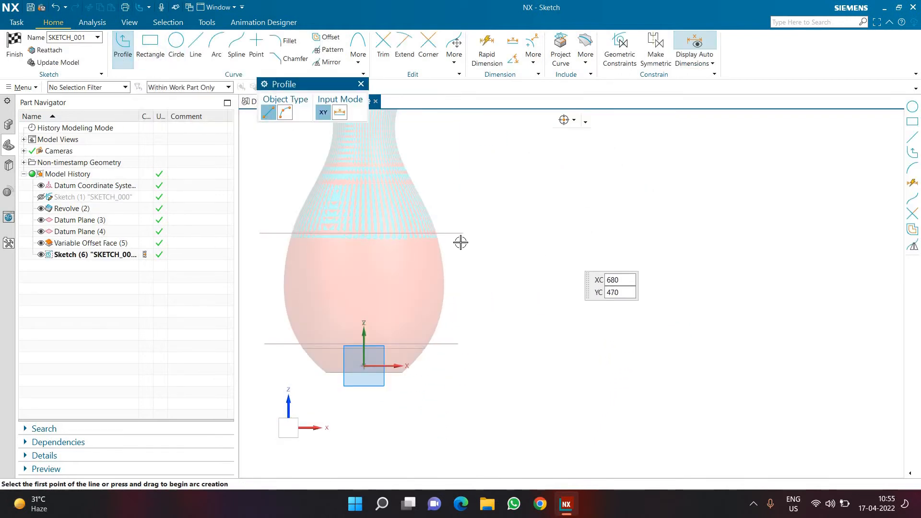
Sketch a horizontal line about 200 mm long beside the vase and set its length to 100 mm
left_click(593, 252)
left_click(594, 252)
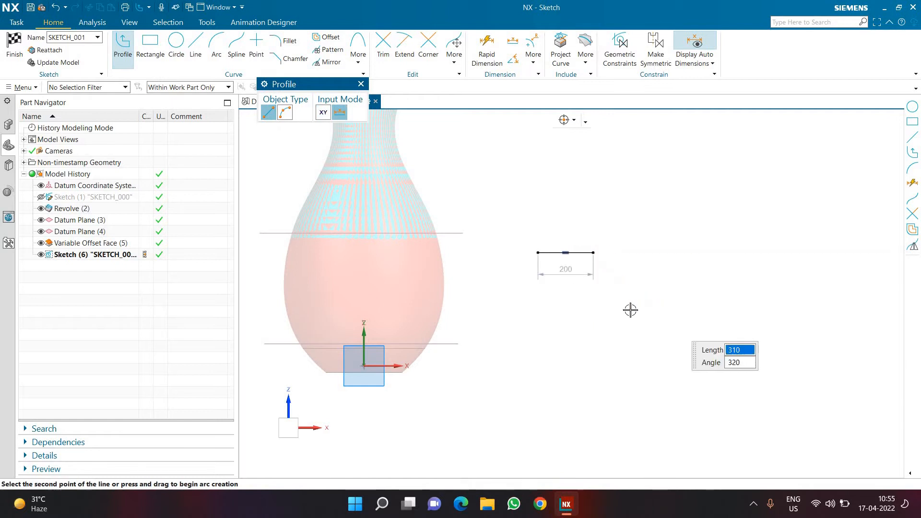
key("Escape")
key("Escape")
double_click(566, 269)
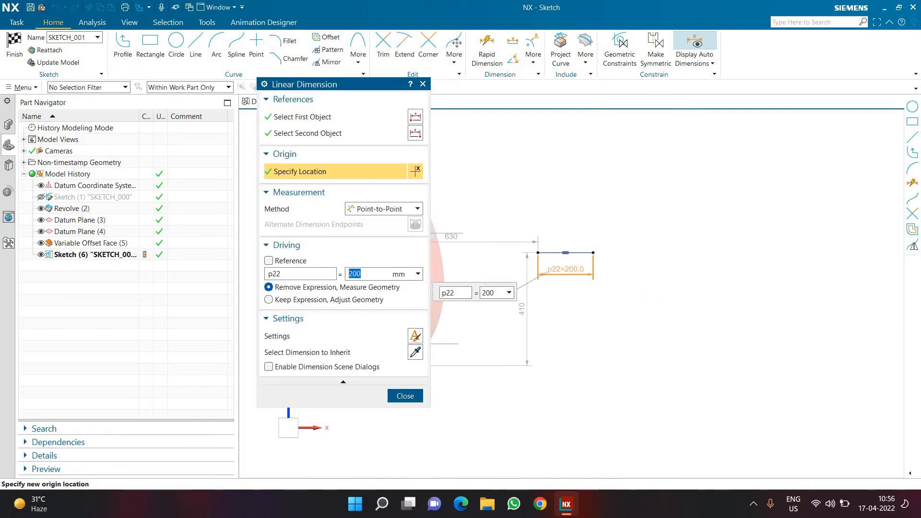
key("Return")
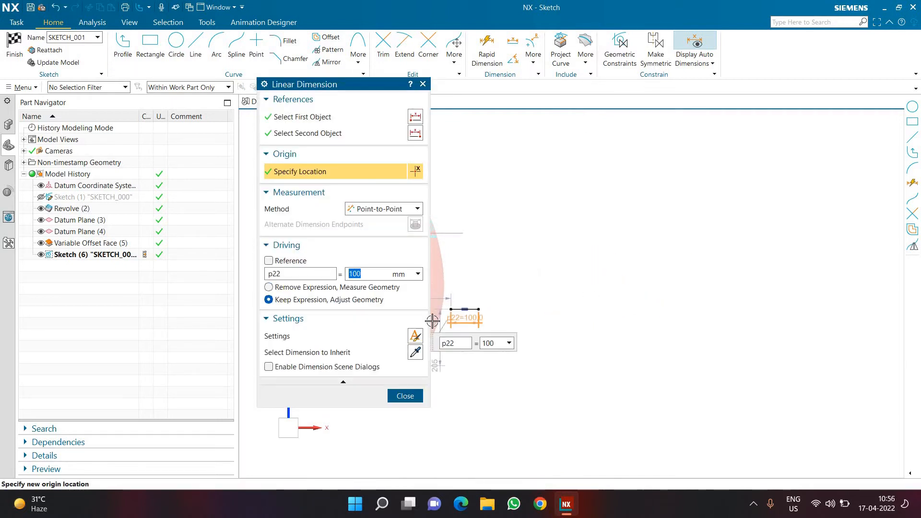
key("Escape")
Make the 100 mm line collinear with the upper datum plane and align its midpoint vertically with the sketch origin
scroll(433, 321, "up", 1)
left_click_drag(472, 308, 527, 237)
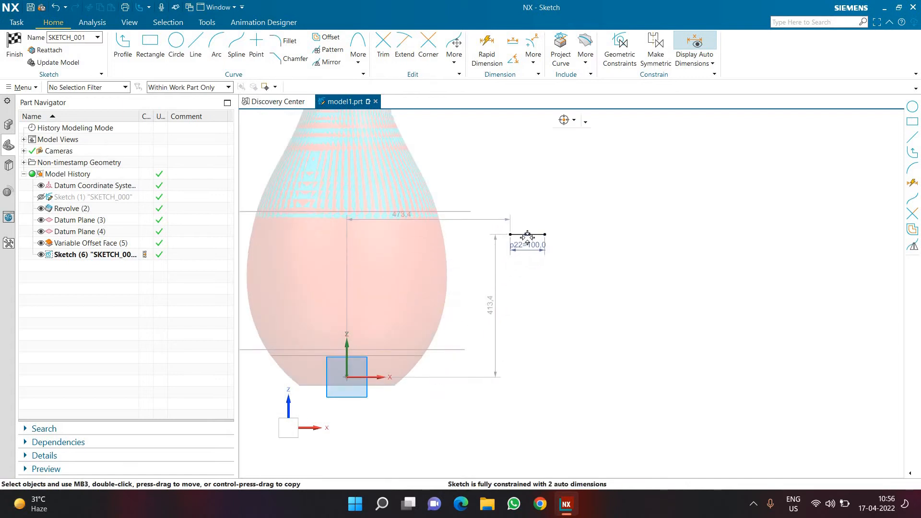
left_click(461, 211)
left_click_drag(513, 235, 527, 211)
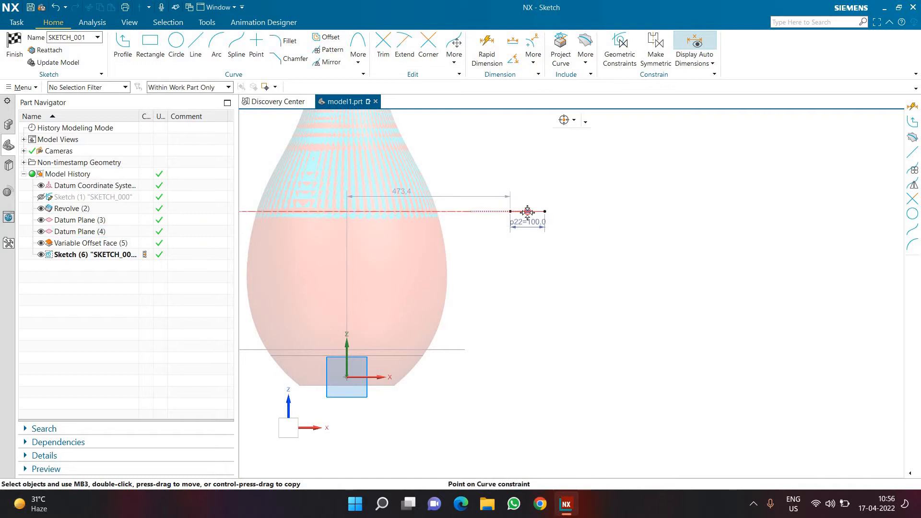
left_click(347, 376)
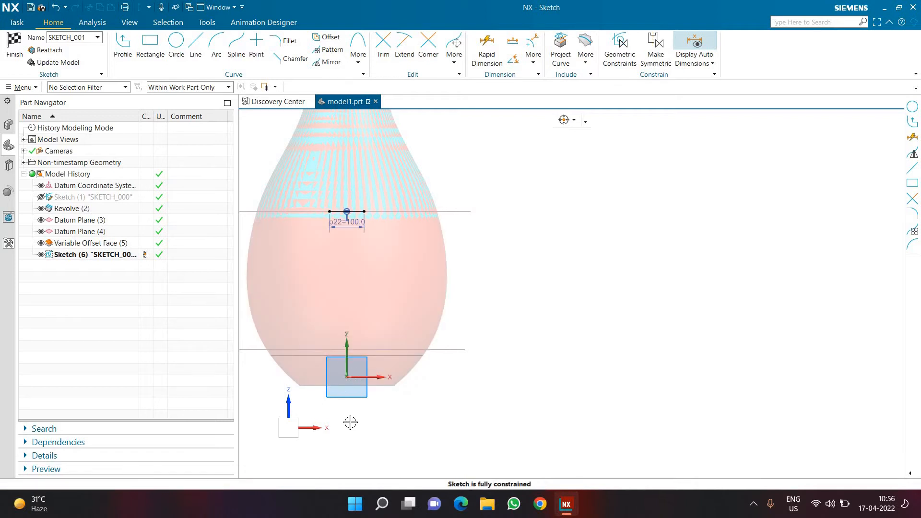
Draw a circle about 171 mm in diameter below the line, centred near the vertical axis
scroll(504, 323, "up", 3)
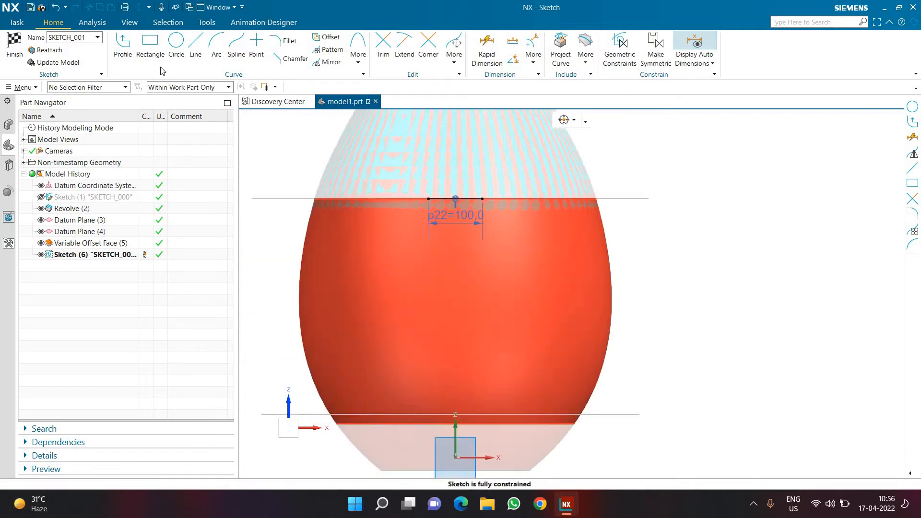
key("o")
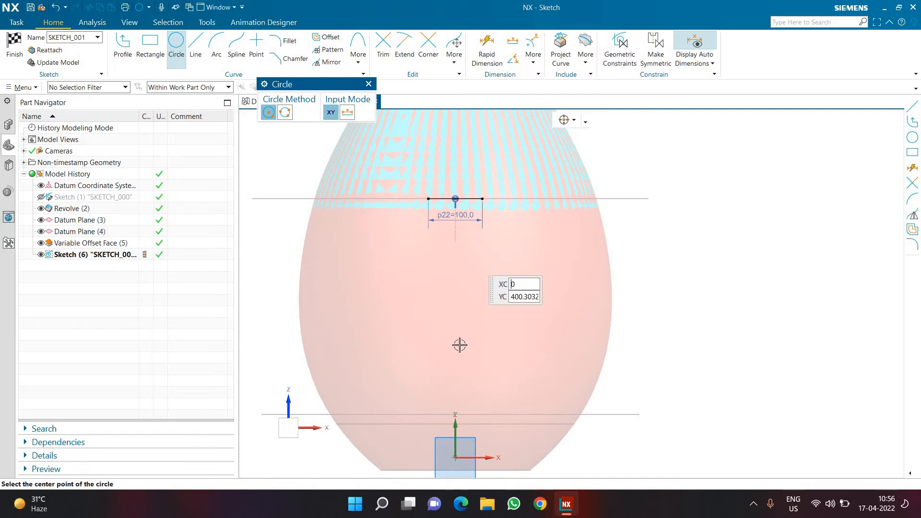
left_click(455, 339)
left_click(442, 383)
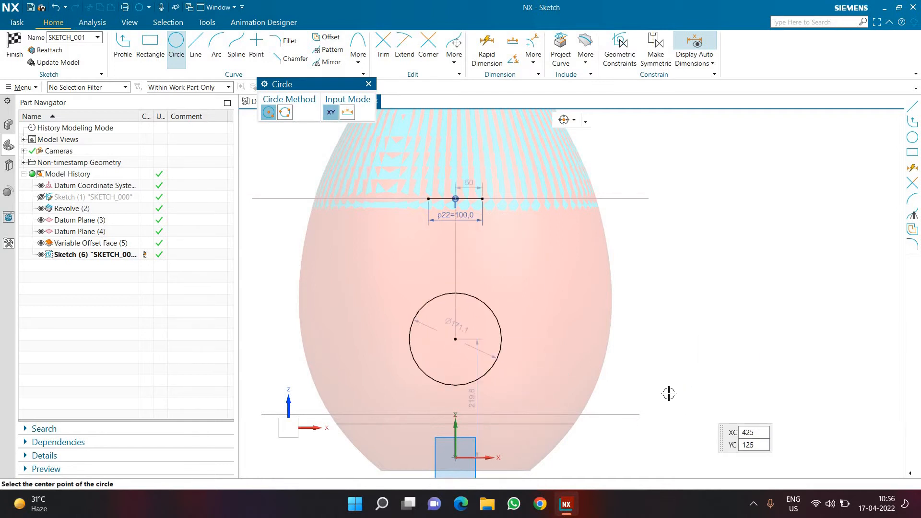
key("Escape")
Align the circle's centre vertically with the midpoint of the line above it
left_click(456, 199)
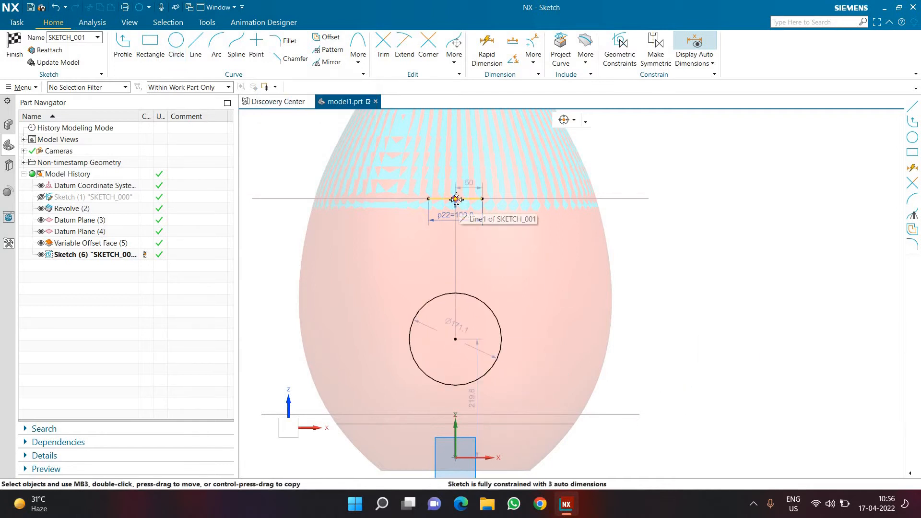
left_click(457, 339)
left_click(510, 324)
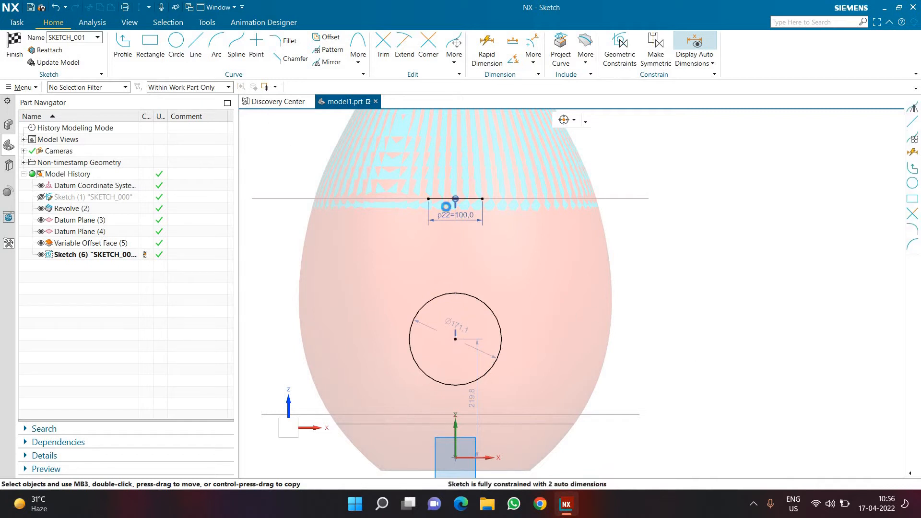
Draw two lines from the ends of the horizontal line, each tangent to its side of the circle
key("l")
left_click(482, 198)
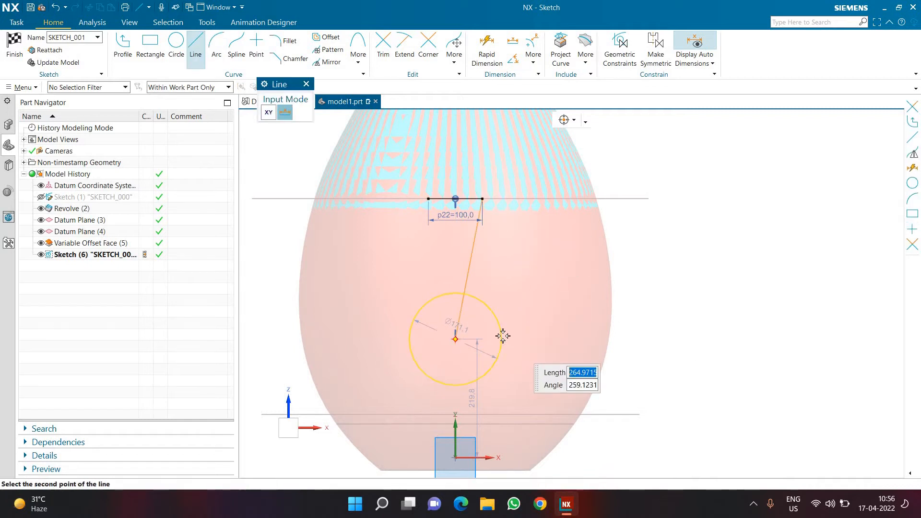
left_click(501, 332)
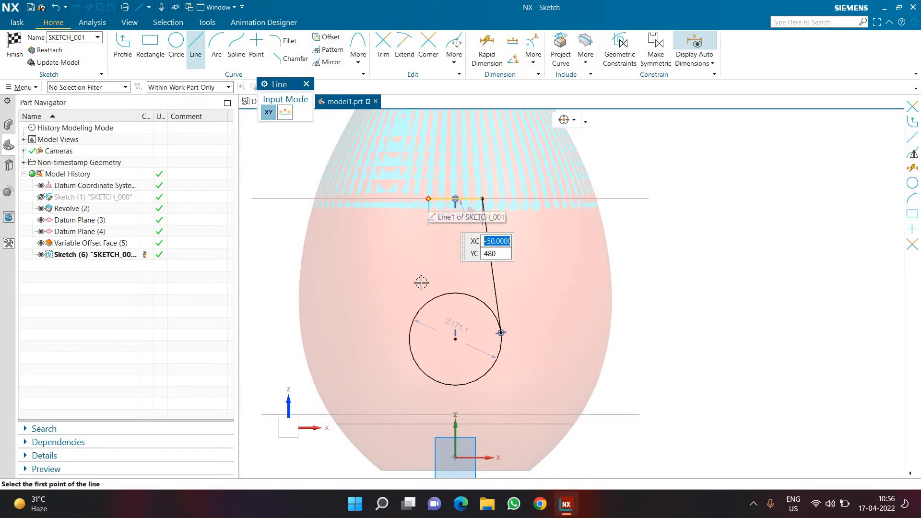
left_click(429, 198)
left_click(409, 332)
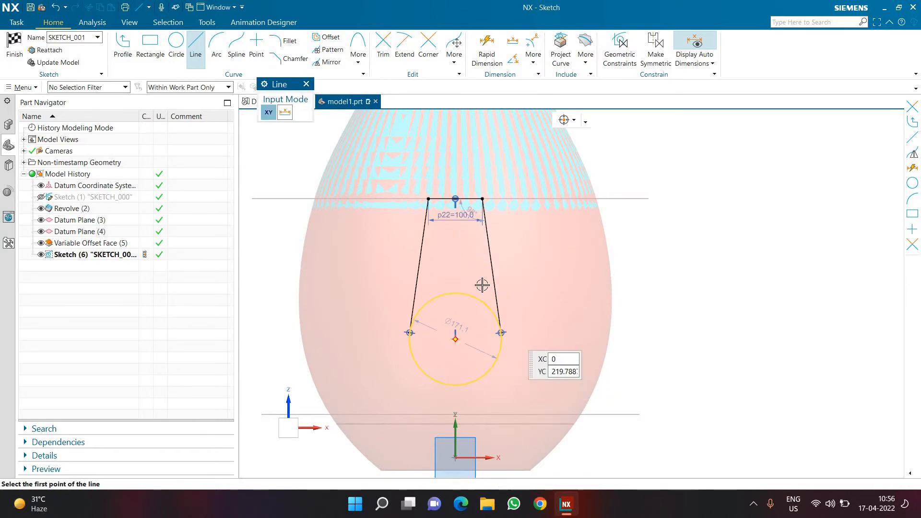
key("Escape")
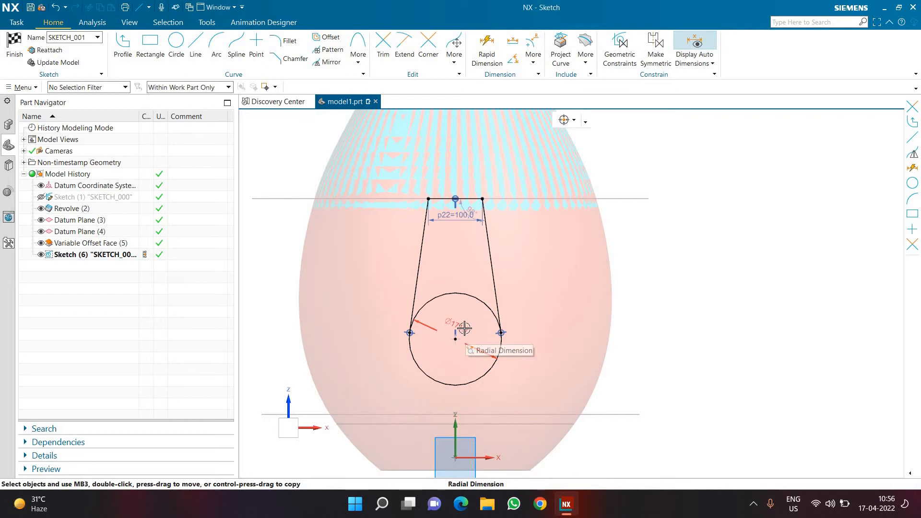
Set the circle's diameter to 160 mm and trim away its upper arc between the two tangent lines
double_click(464, 328)
type("160")
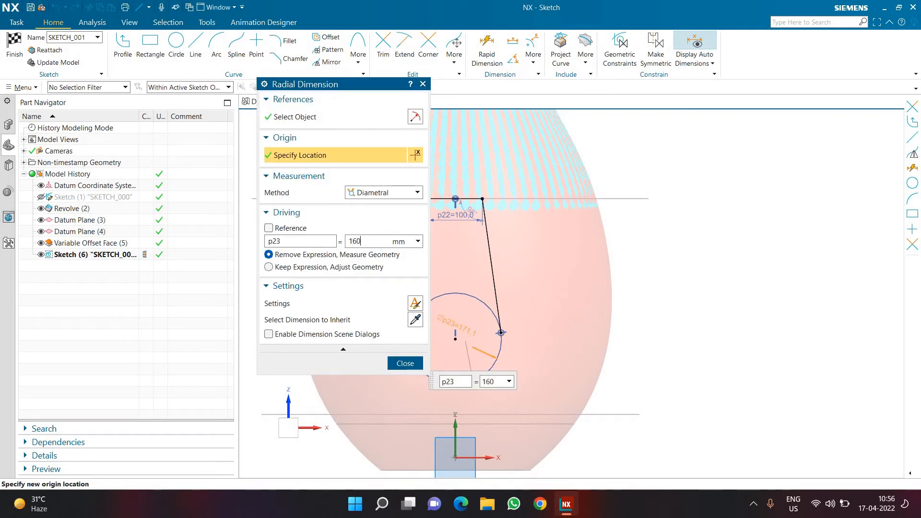
key("Return")
left_click(405, 364)
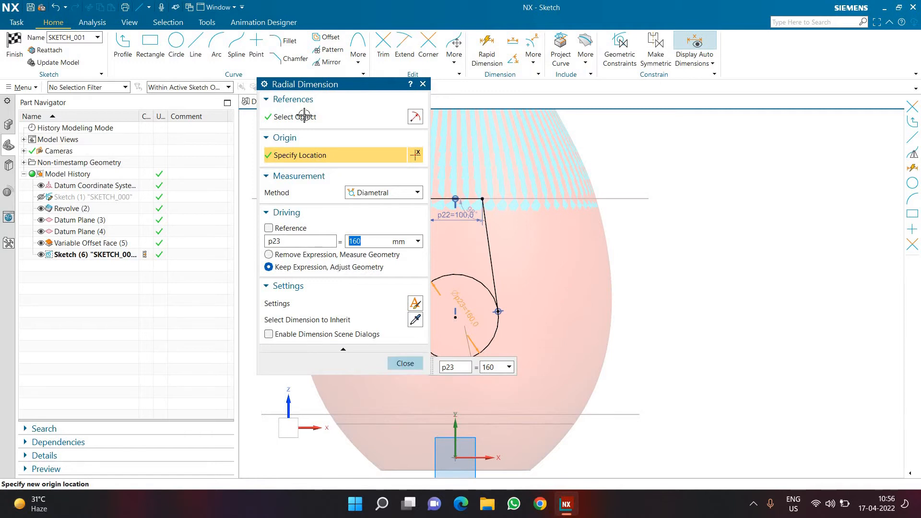
key("t")
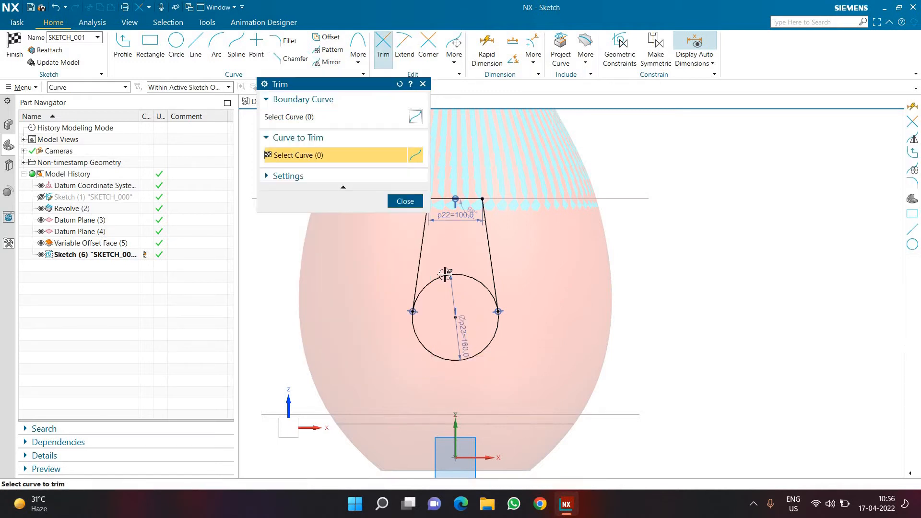
left_click(447, 275)
Dimension the profile's overall height from the horizontal line to the arc bottom as 360 mm and finish the sketch
left_click(487, 53)
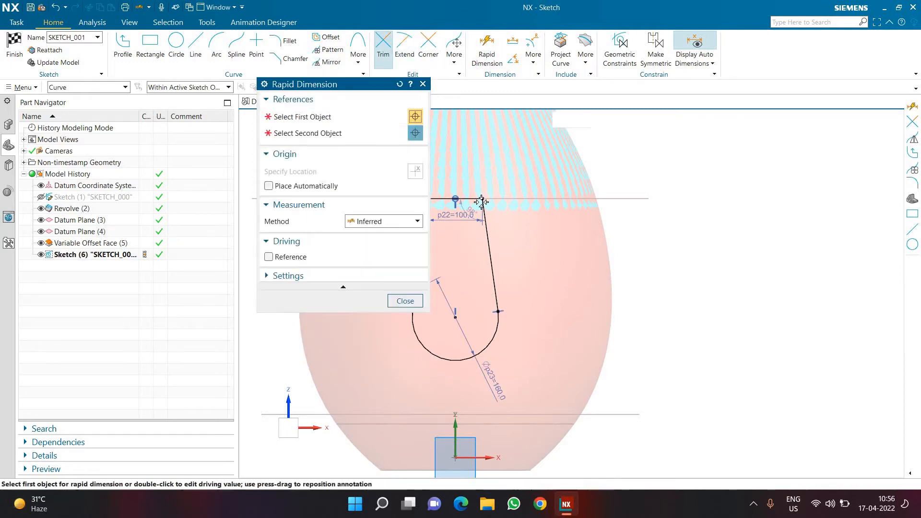
left_click(491, 259)
left_click(456, 361)
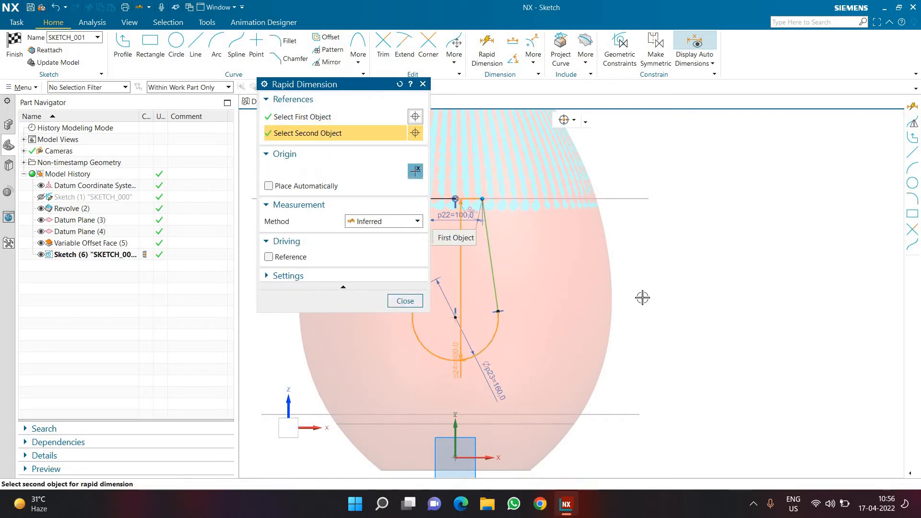
left_click(677, 379)
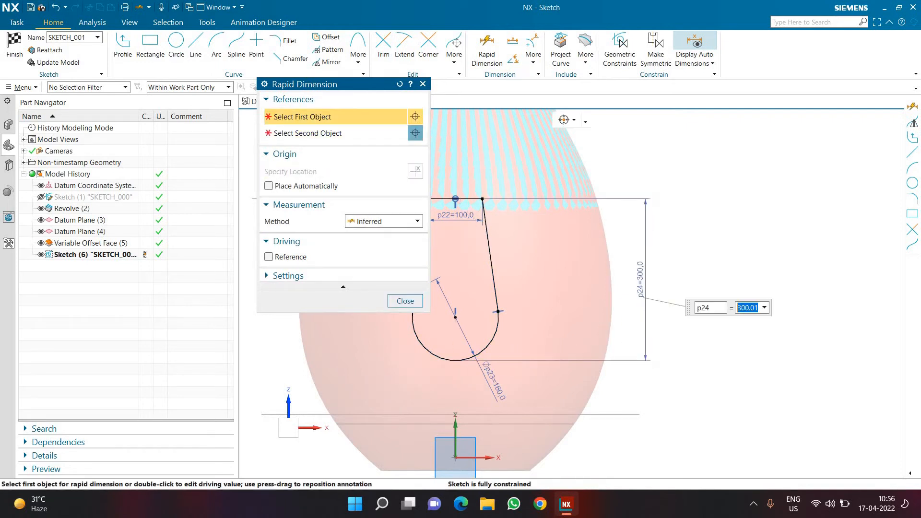
key("Return")
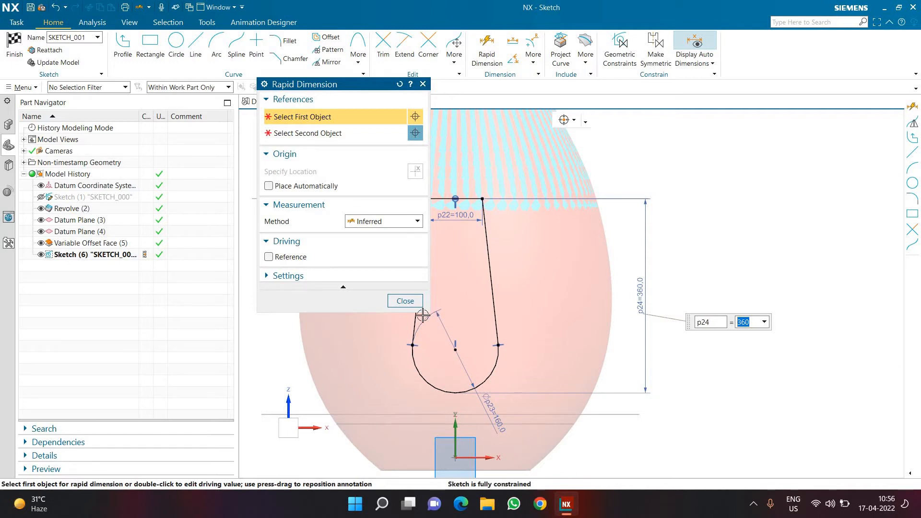
key("Escape")
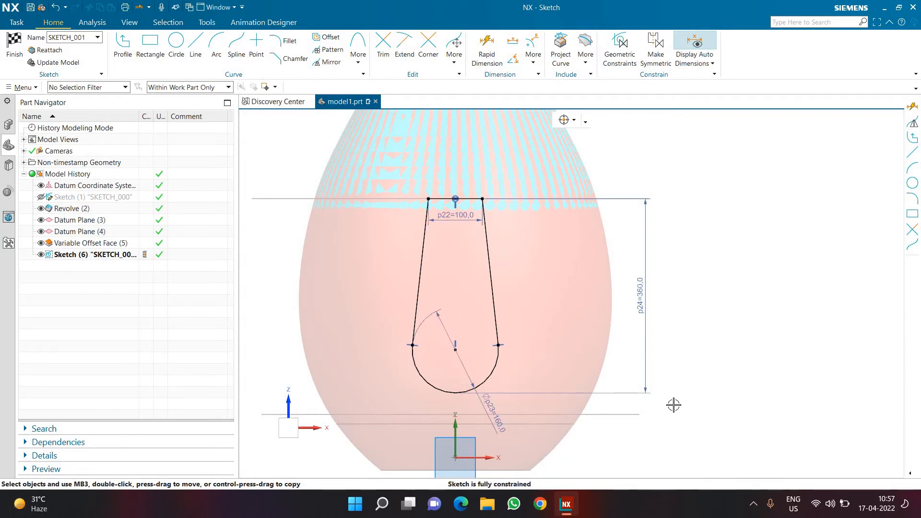
left_click(10, 53)
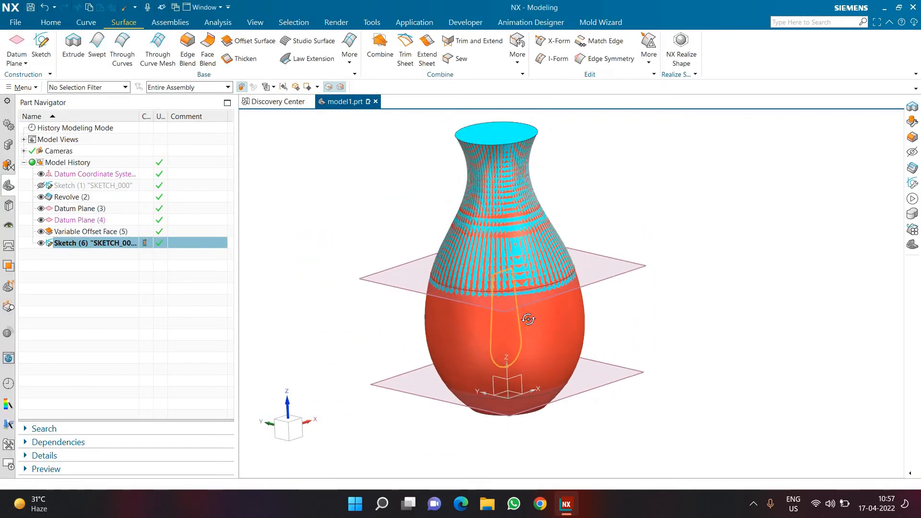
Start a Project Curve of the new sketch profile and select the vase body's tangent outer faces as the projection target
mouse_move(528, 319)
middle_mouse_down()
mouse_move(540, 312)
mouse_move(480, 317)
mouse_move(520, 312)
mouse_move(554, 261)
mouse_move(527, 325)
mouse_move(579, 260)
middle_mouse_up()
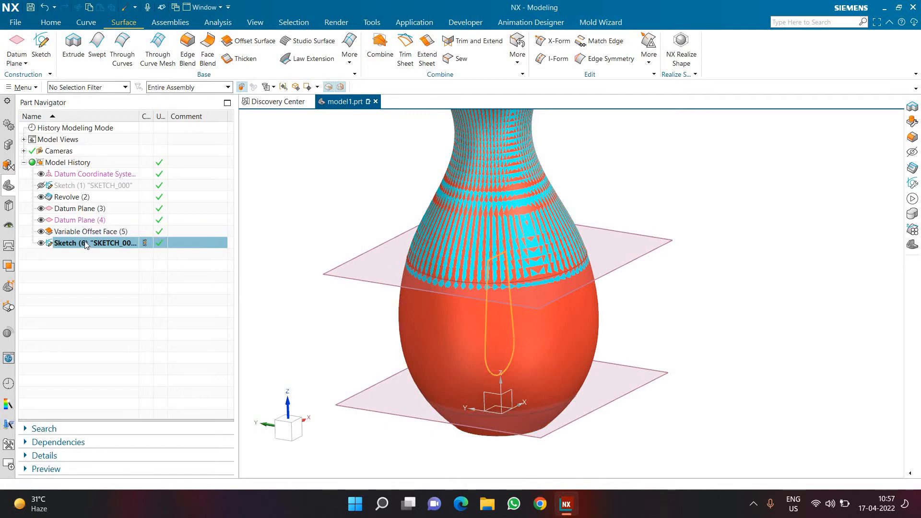
left_click(86, 23)
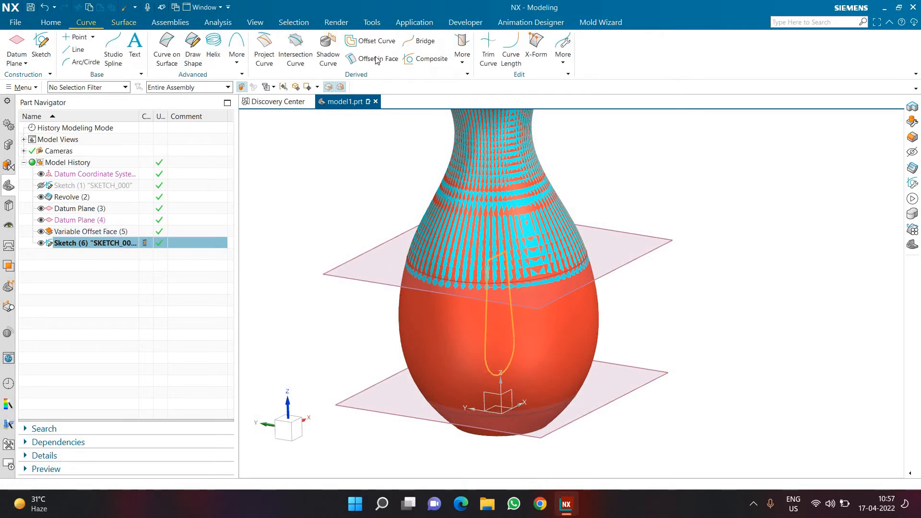
left_click(264, 51)
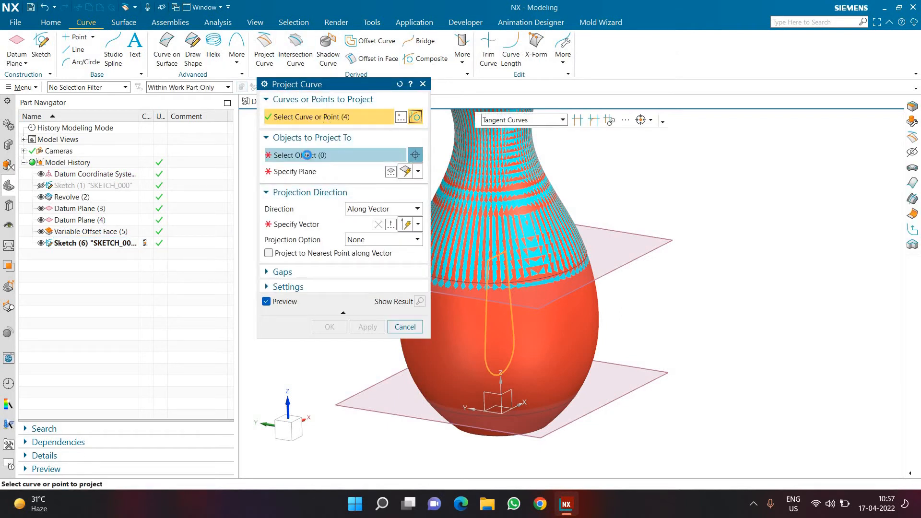
left_click(311, 157)
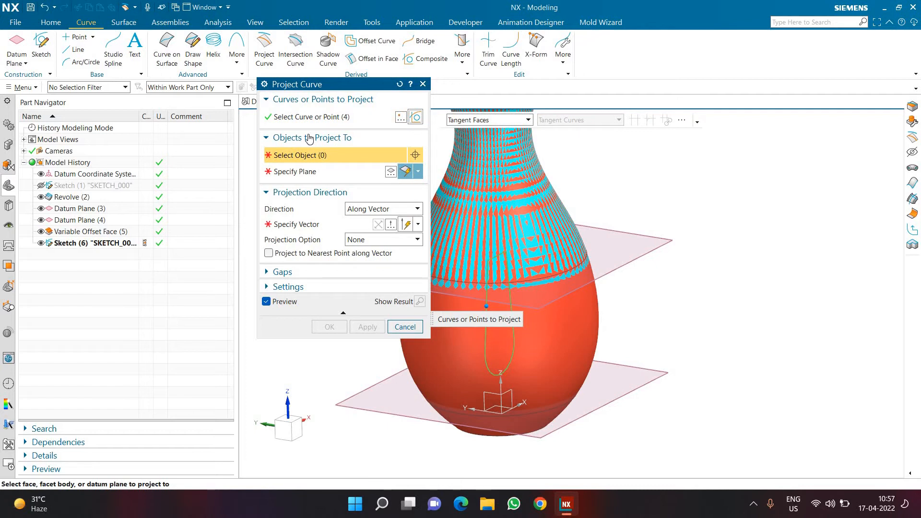
left_click(474, 122)
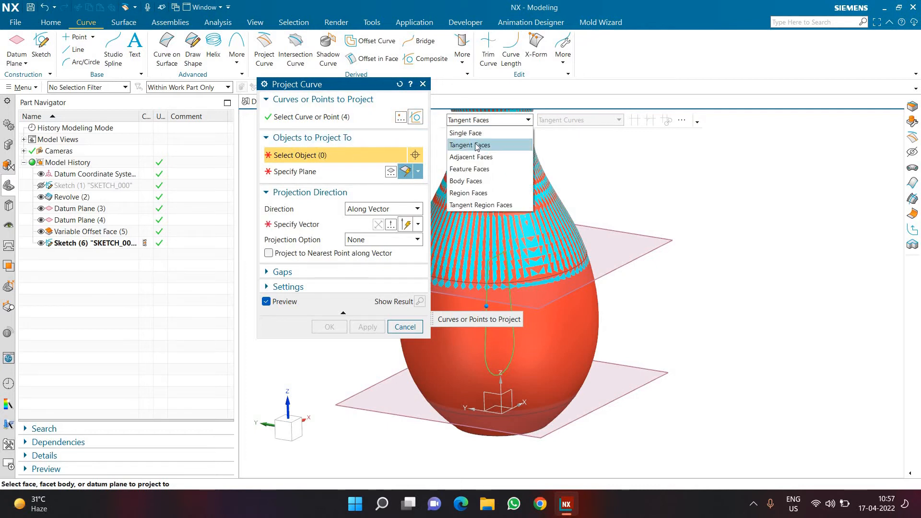
middle_click_drag(627, 308, 544, 379)
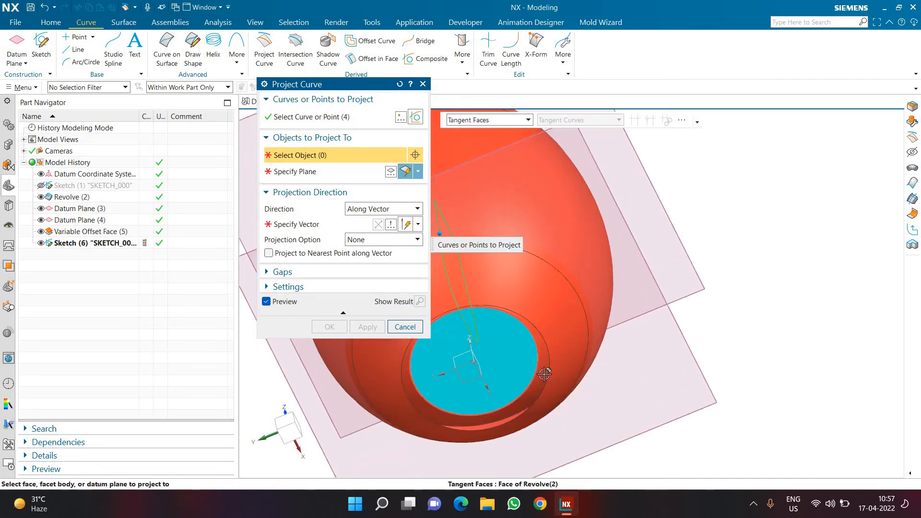
left_click(543, 379)
middle_click_drag(699, 381, 748, 354)
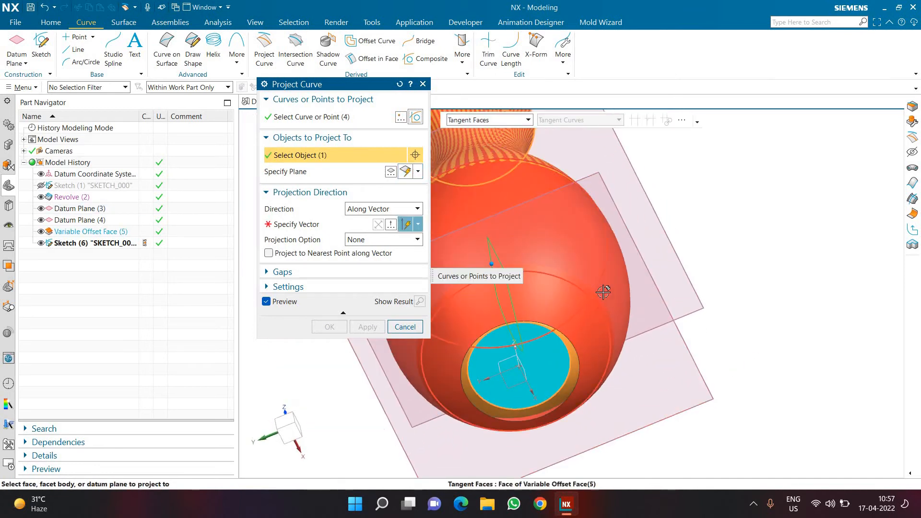
left_click(728, 294)
mouse_move(739, 310)
middle_mouse_down()
mouse_move(729, 323)
mouse_move(724, 315)
mouse_move(735, 353)
mouse_move(744, 346)
mouse_move(742, 302)
middle_mouse_up()
Set the projection direction to Along Vector, using the Y-axis as the vector
left_click(335, 226)
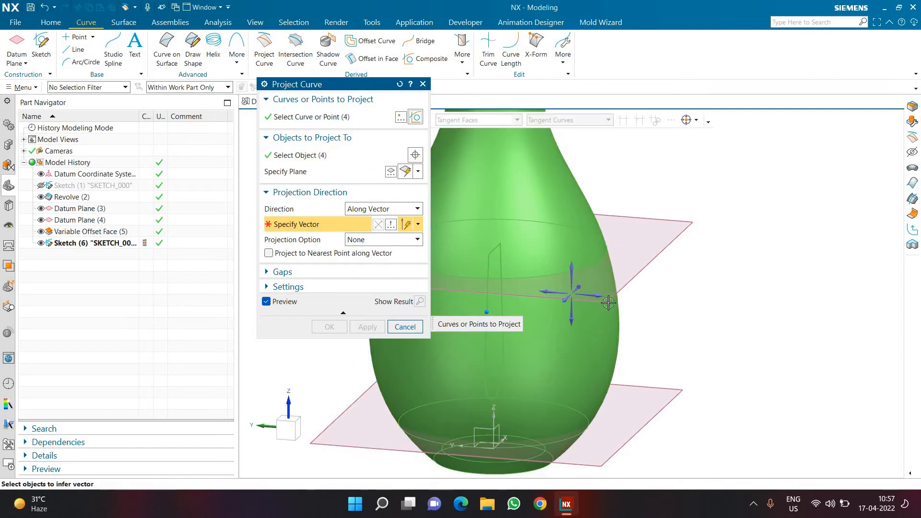
left_click(706, 334)
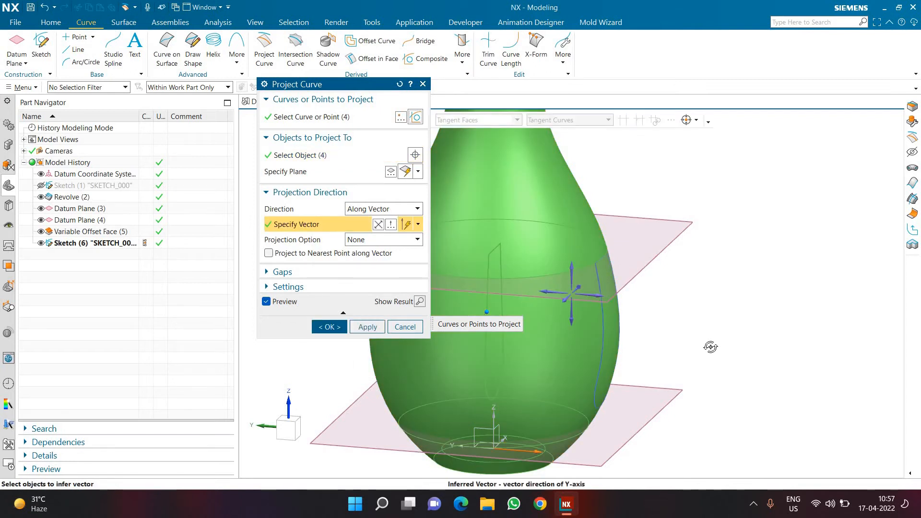
middle_click_drag(710, 347, 677, 336)
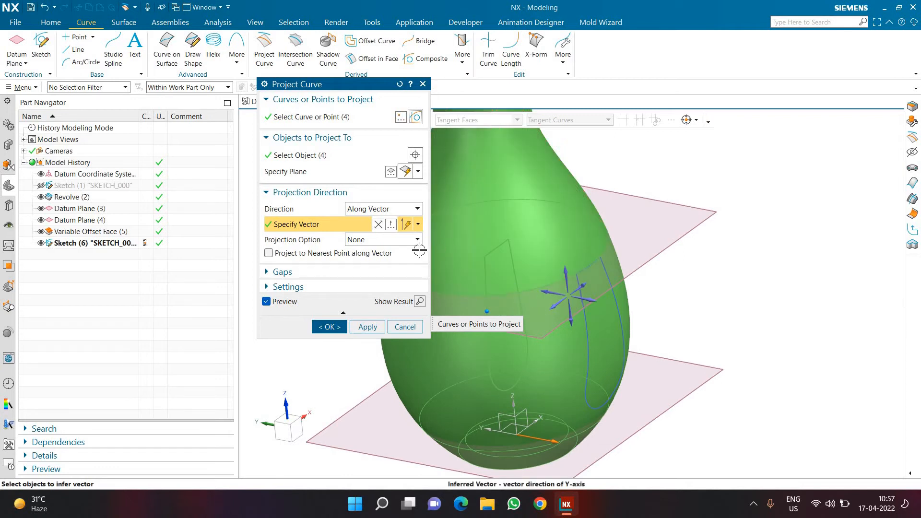
left_click(377, 210)
left_click(375, 253)
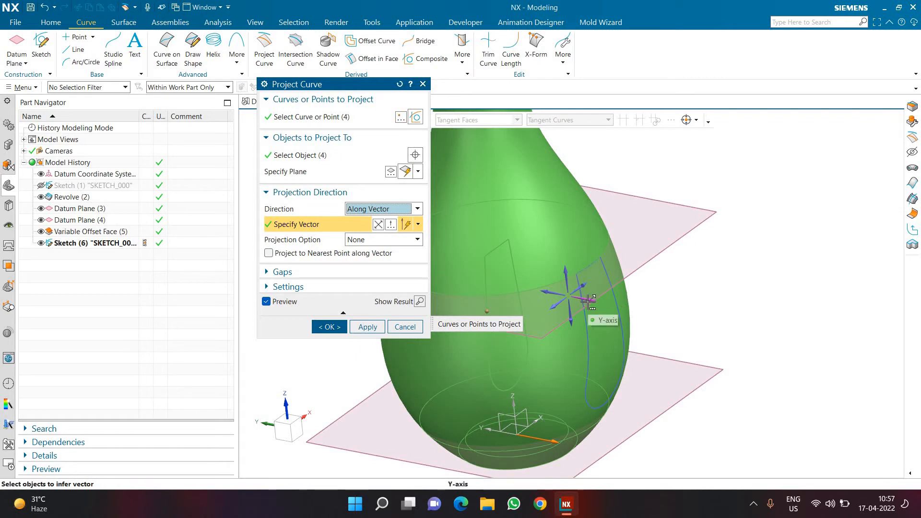
Keep the projection option at None and complete the Project Curve of the sketch profile onto the vase
left_click(362, 241)
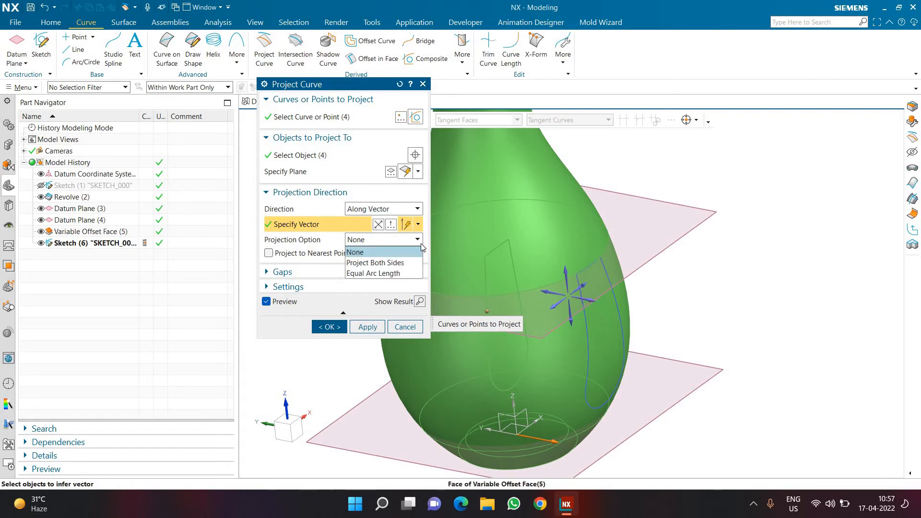
left_click(372, 252)
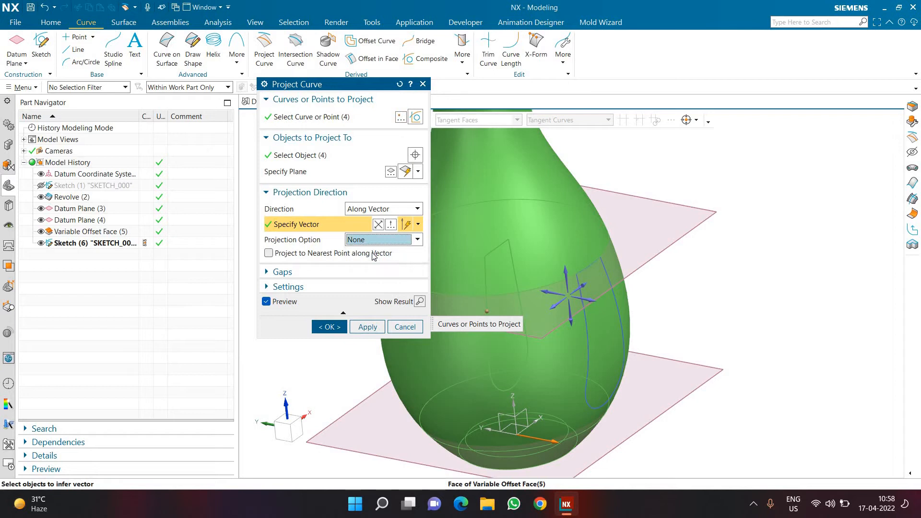
middle_click_drag(623, 359, 344, 312)
left_click(326, 327)
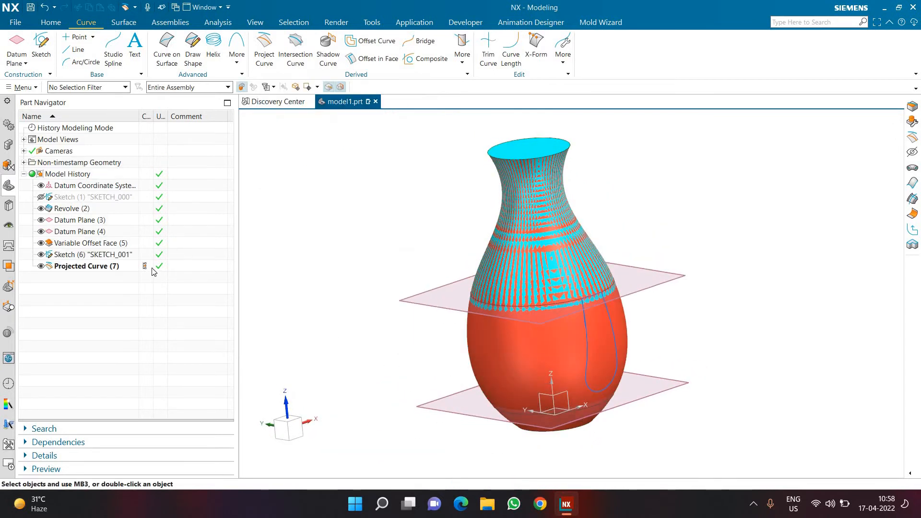
Hide the Variable Offset Face body and inspect the projected curves against the revolved vase
left_click(42, 245)
left_click(43, 246)
left_click(43, 245)
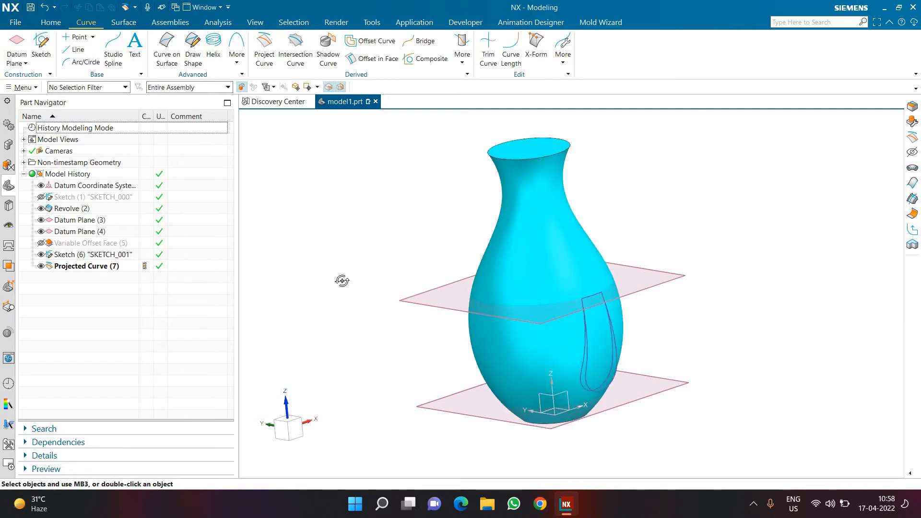
middle_click_drag(342, 281, 575, 375)
scroll(610, 435, "up", 5)
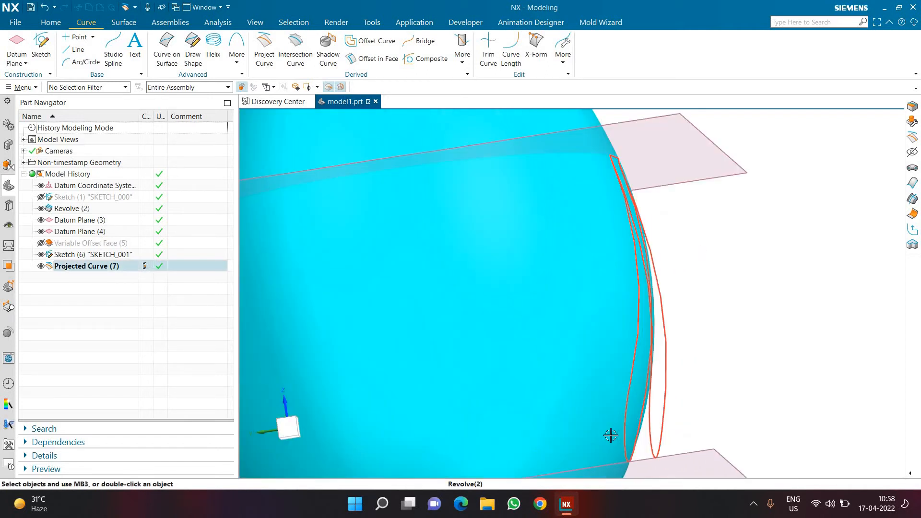
scroll(611, 435, "down", 5)
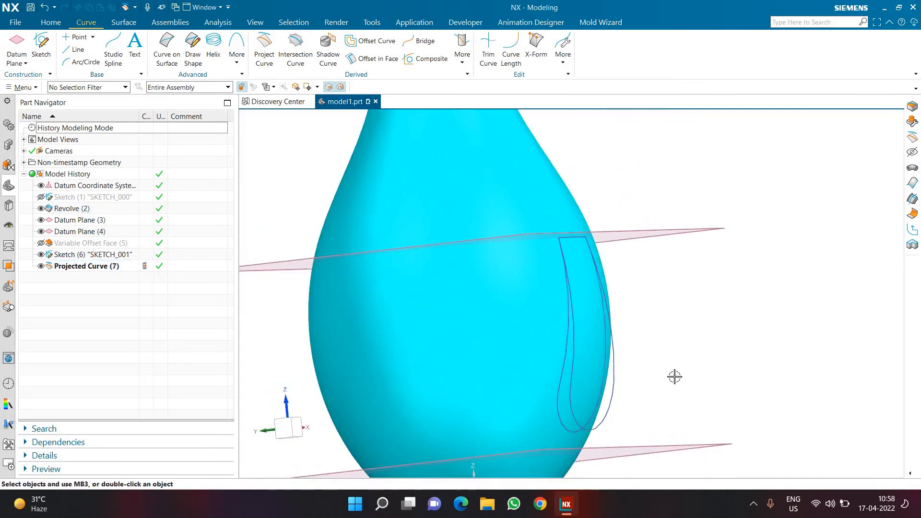
middle_click_drag(707, 369, 658, 335)
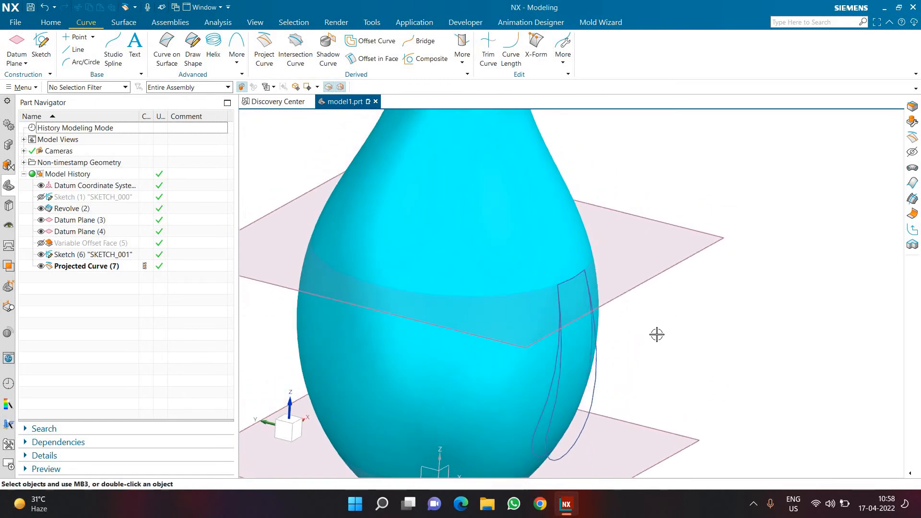
scroll(658, 335, "down", 2)
scroll(577, 379, "up", 3)
scroll(286, 195, "down", 2)
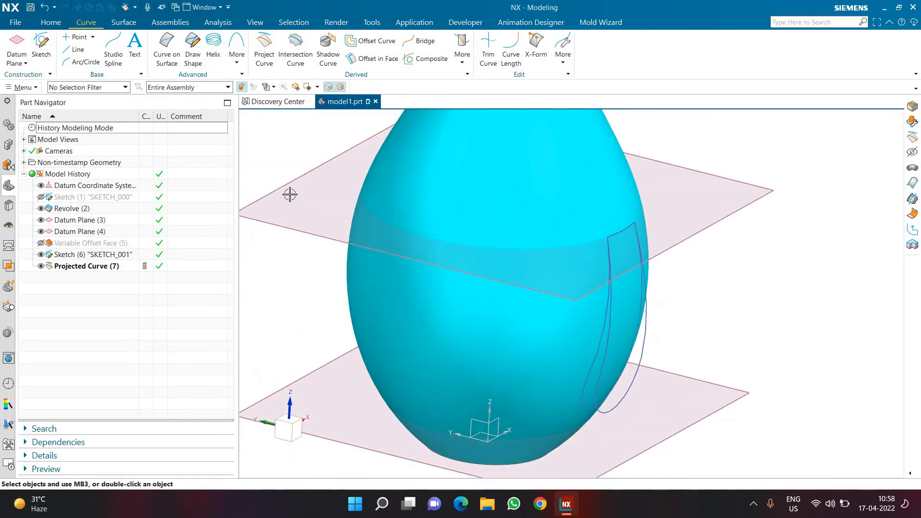
Start a Divide Face with the Single Face rule and select the revolved vase's large outer face
left_click(51, 23)
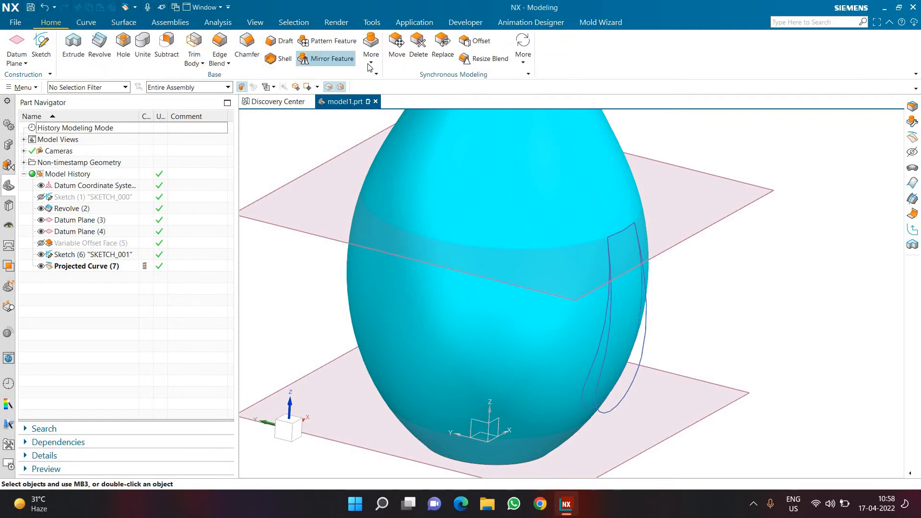
left_click(371, 50)
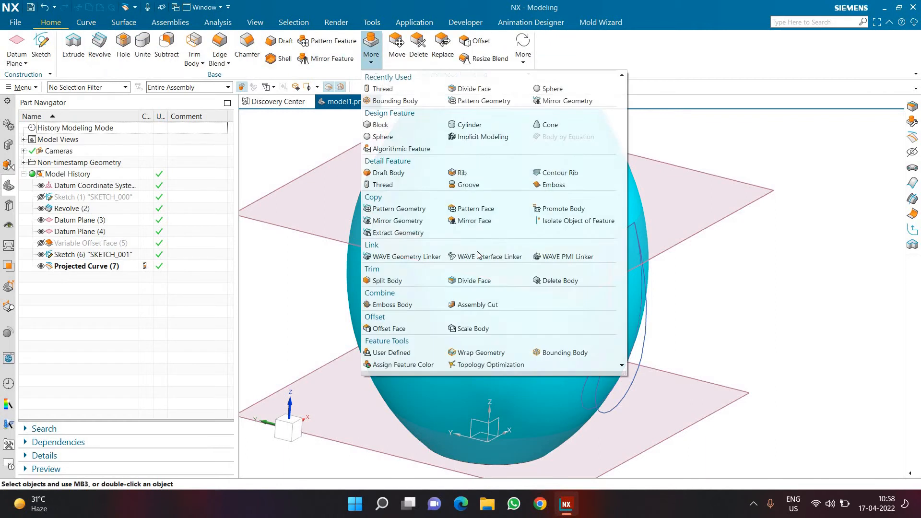
left_click(477, 281)
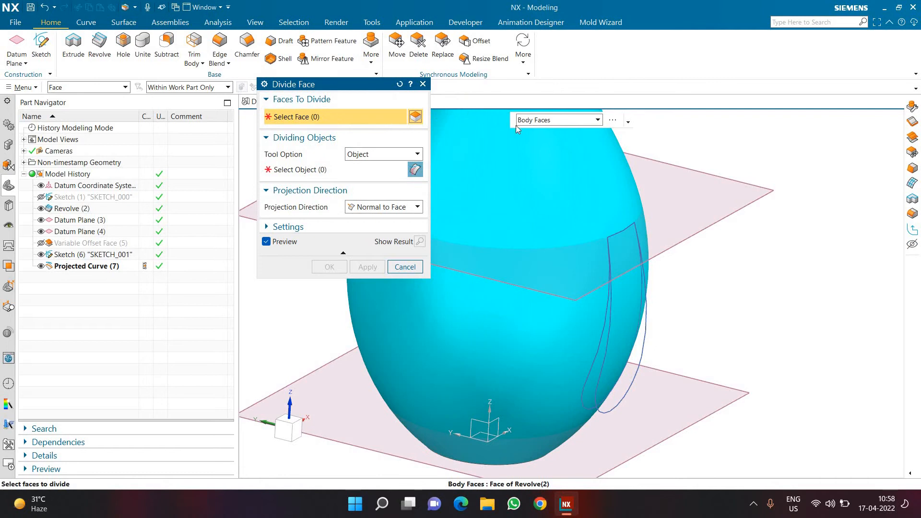
left_click(557, 120)
left_click(533, 131)
left_click(473, 319)
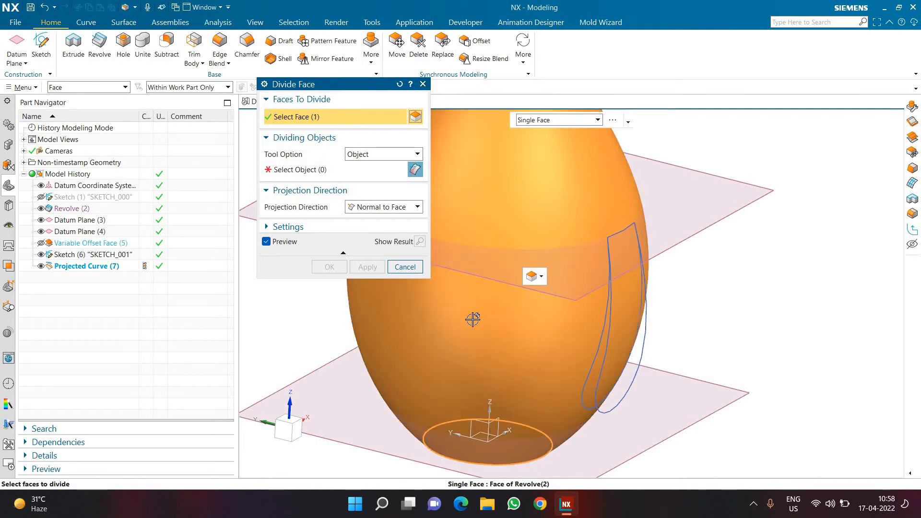
Divide that face using the projected loop lying on it, picked with the Connected Curves rule, and complete the feature
left_click(326, 173)
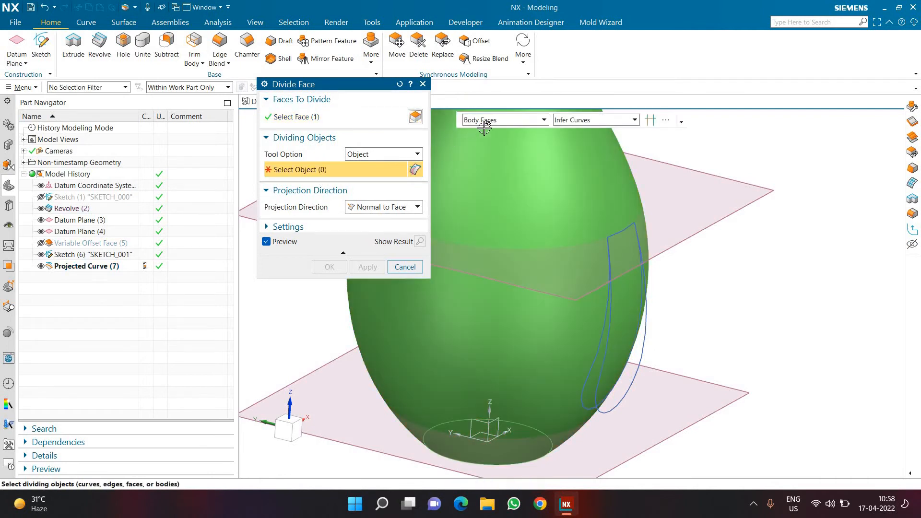
left_click(571, 122)
left_click(576, 145)
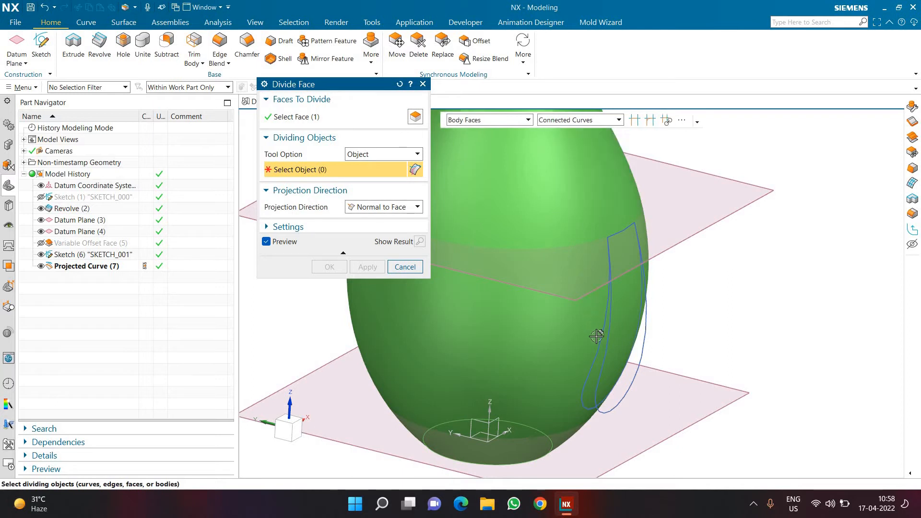
left_click(597, 338)
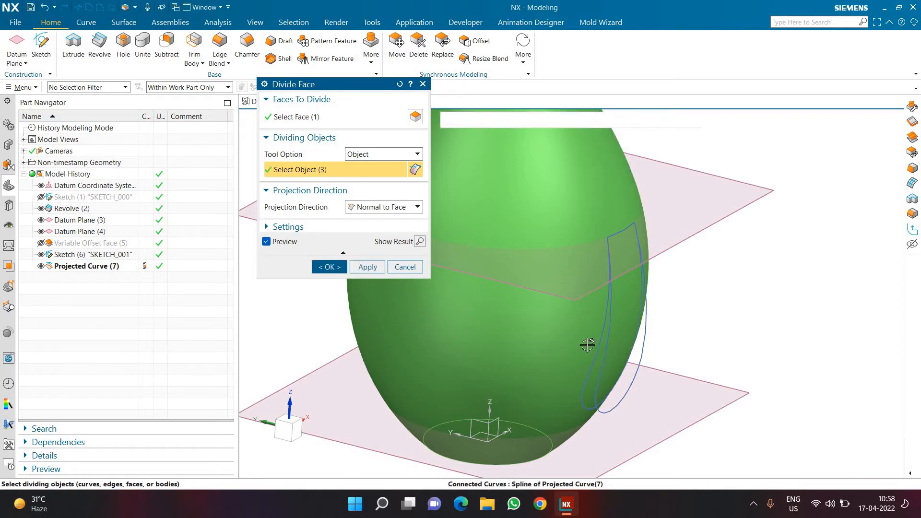
left_click(586, 338)
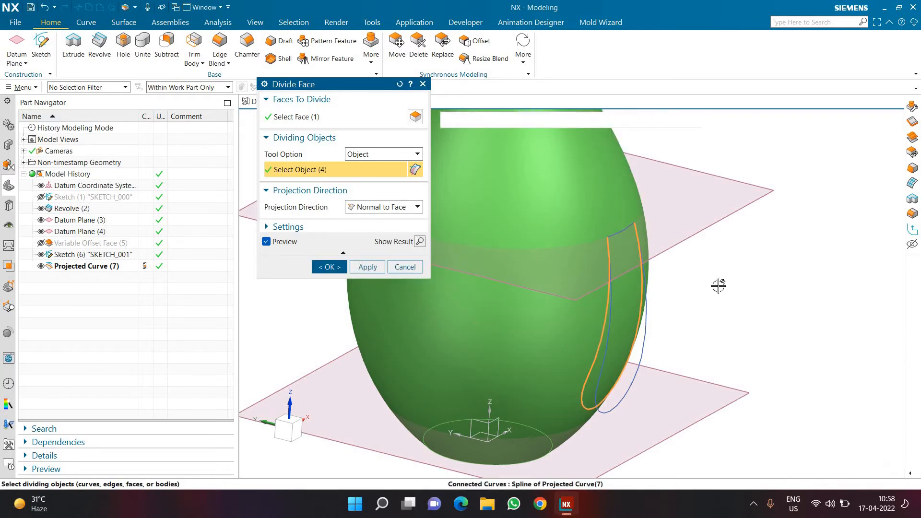
left_click(329, 266)
middle_click_drag(730, 278, 592, 358)
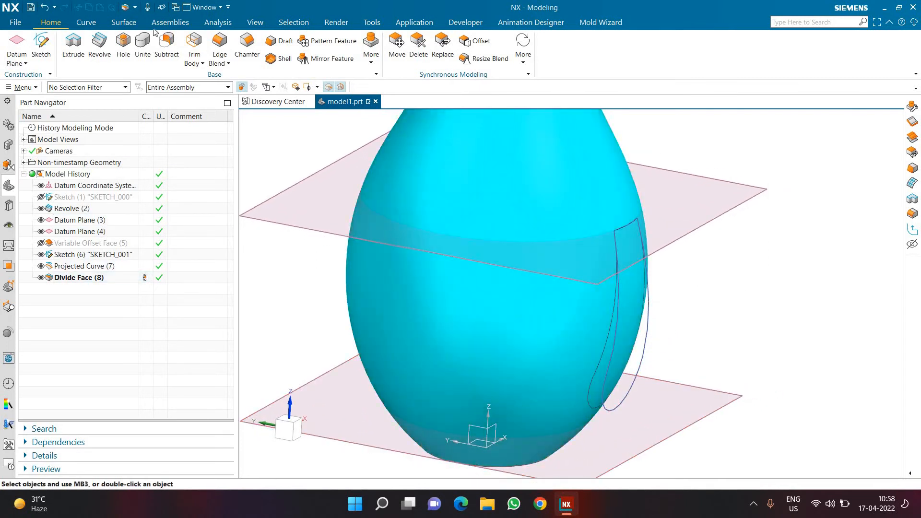
Create an Offset Surface of the divided tapered face region using the Single Face rule and a 0 mm offset
left_click(124, 23)
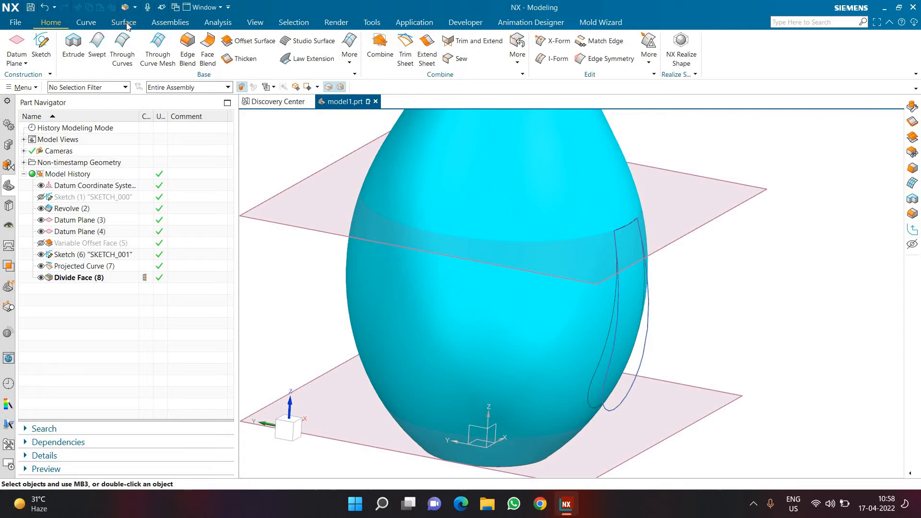
left_click(241, 42)
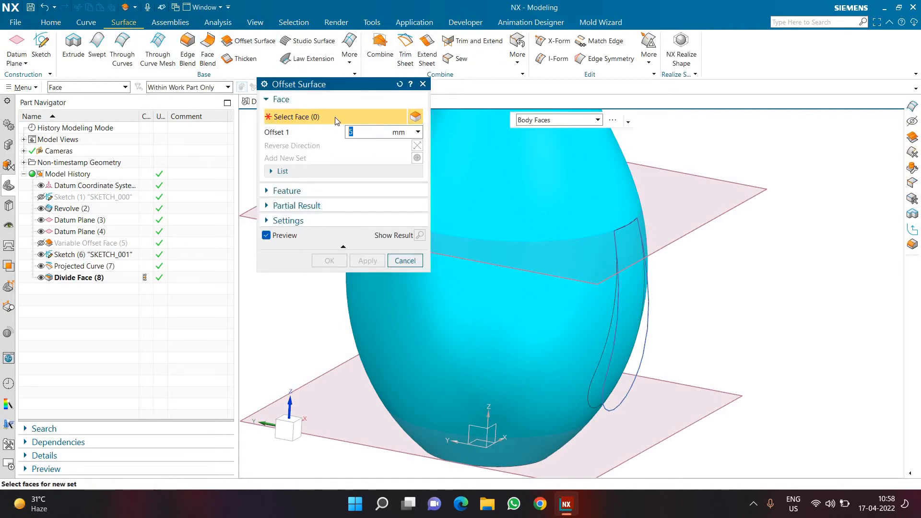
left_click(557, 120)
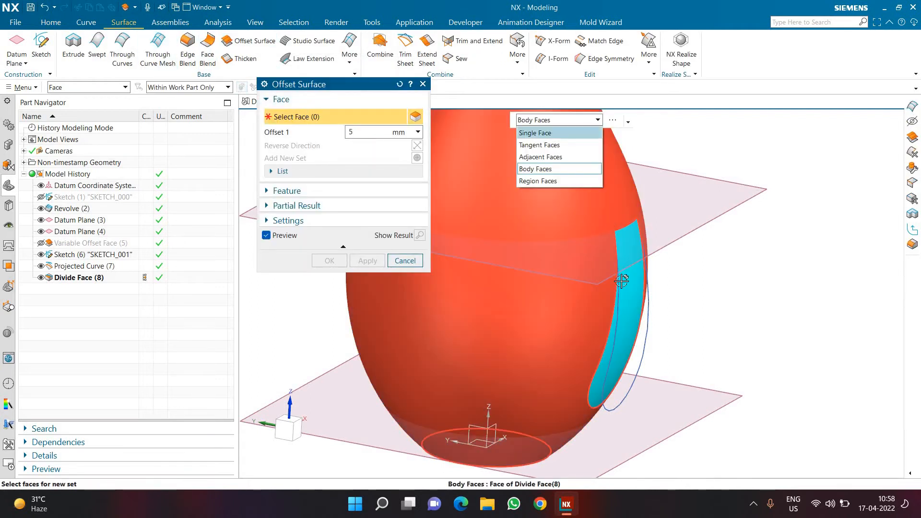
left_click(533, 130)
left_click(660, 311)
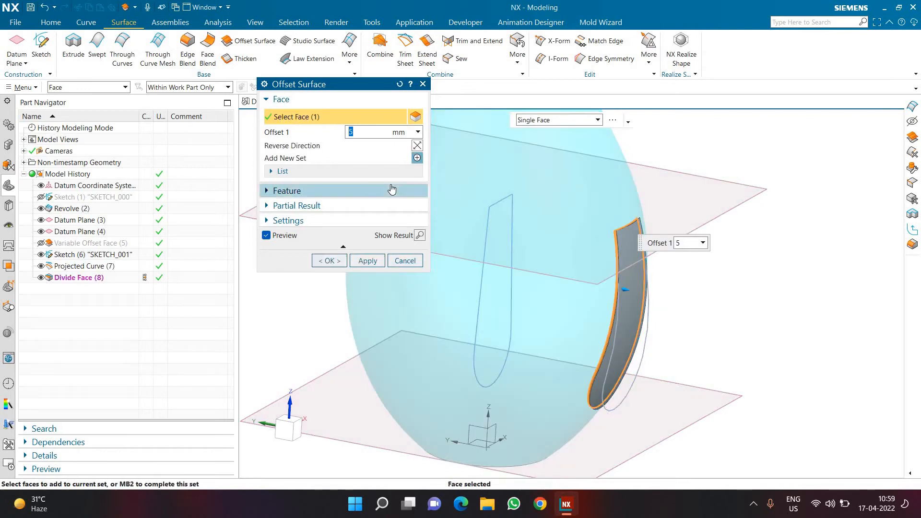
key("Return")
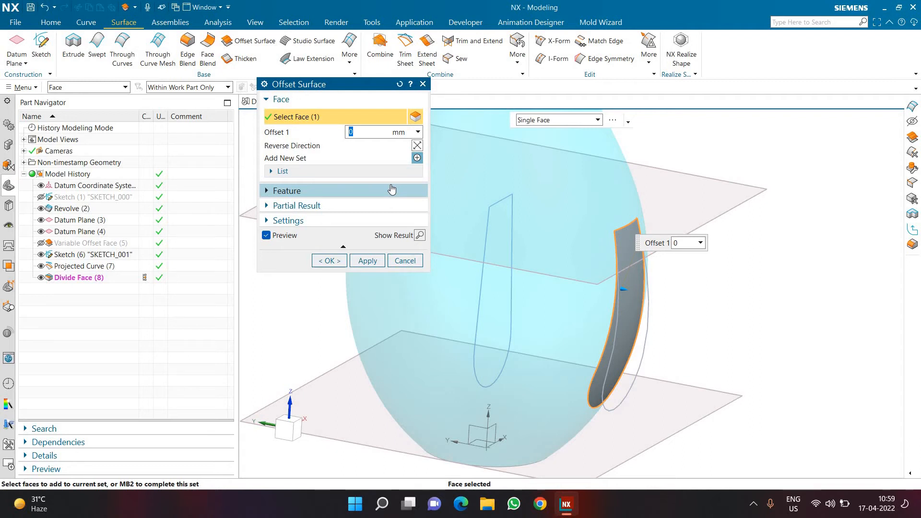
left_click(329, 260)
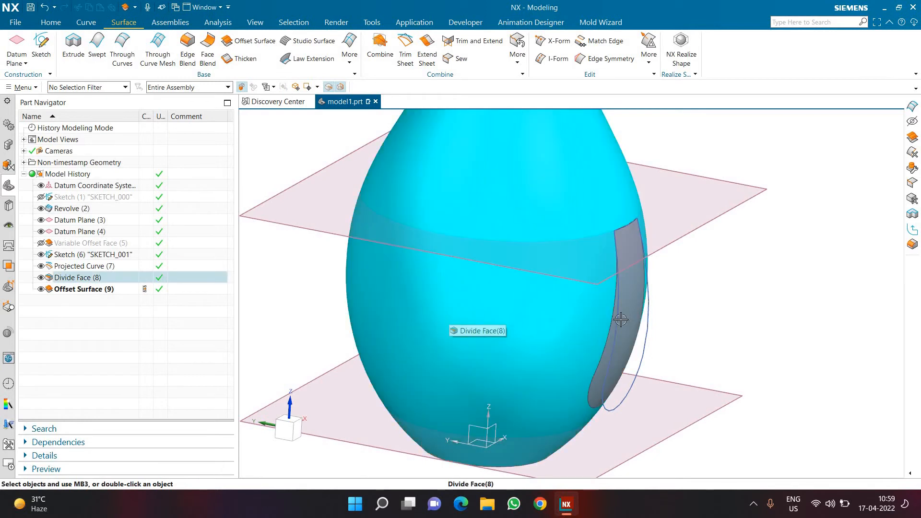
Hide the revolved vase body and the tapered profile sketch, leaving the offset surface and projected curve in view
left_click(42, 208)
middle_click_drag(422, 299, 430, 305)
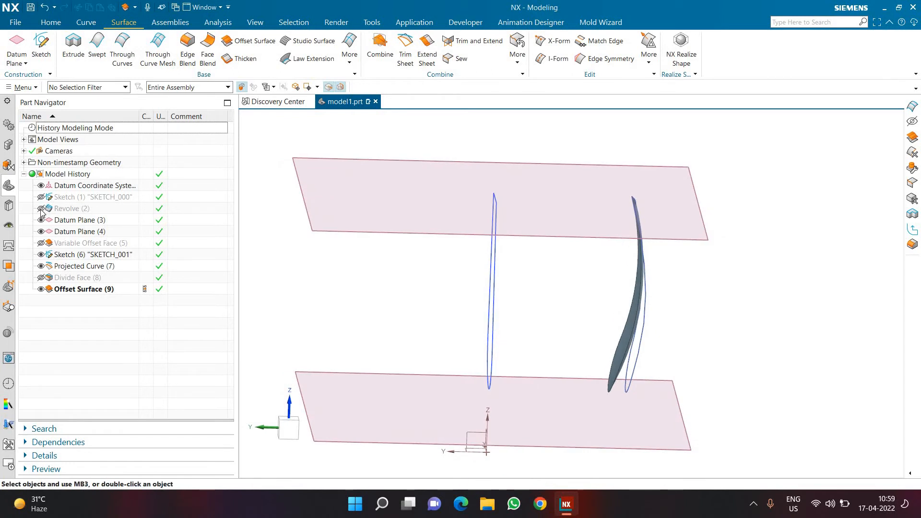
left_click(41, 255)
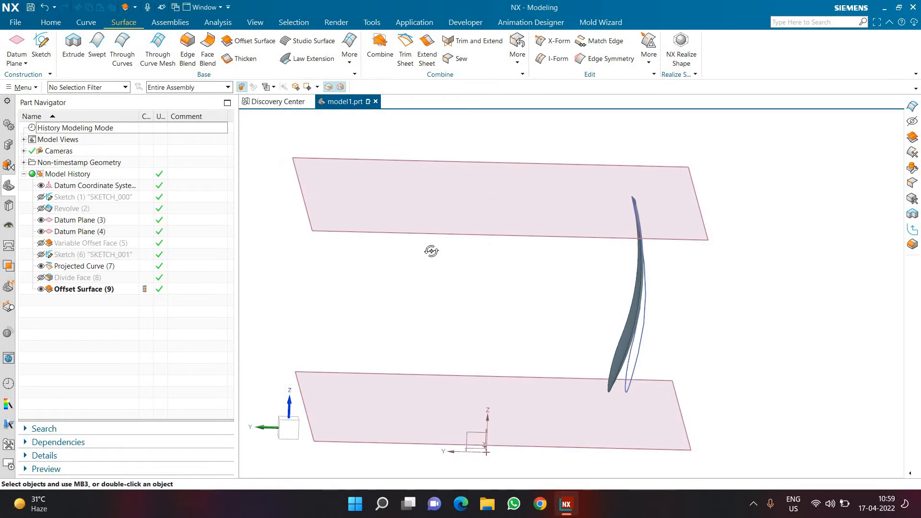
mouse_move(431, 251)
middle_mouse_down()
mouse_move(426, 258)
mouse_move(367, 232)
mouse_move(357, 247)
middle_mouse_up()
left_click(42, 208)
left_click(41, 208)
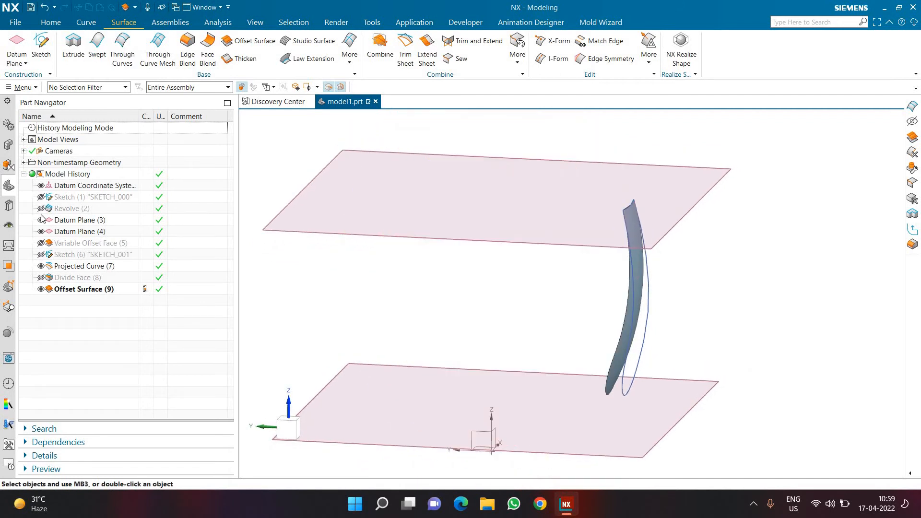
Compare the Variable Offset Face body with the offset surface by toggling their visibility, then inspect the surface beside the outer projected curve
left_click(41, 244)
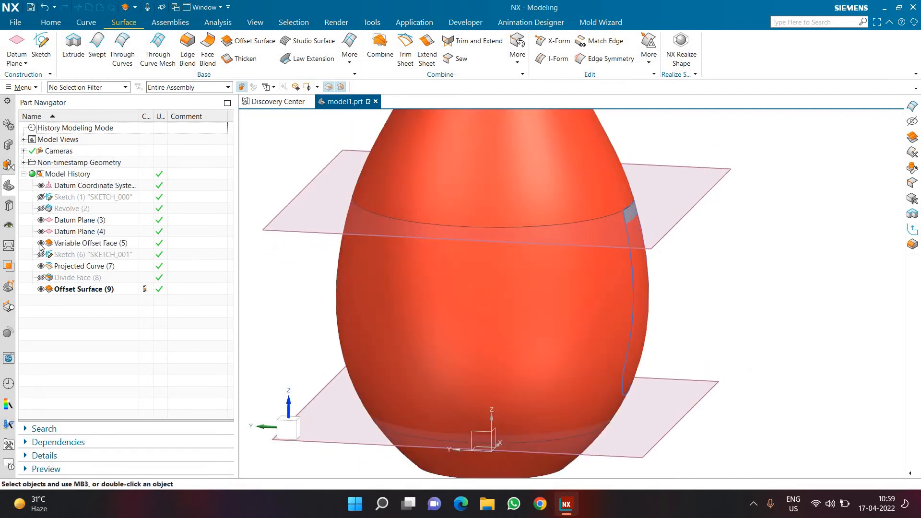
left_click(42, 243)
left_click(41, 243)
left_click(41, 243)
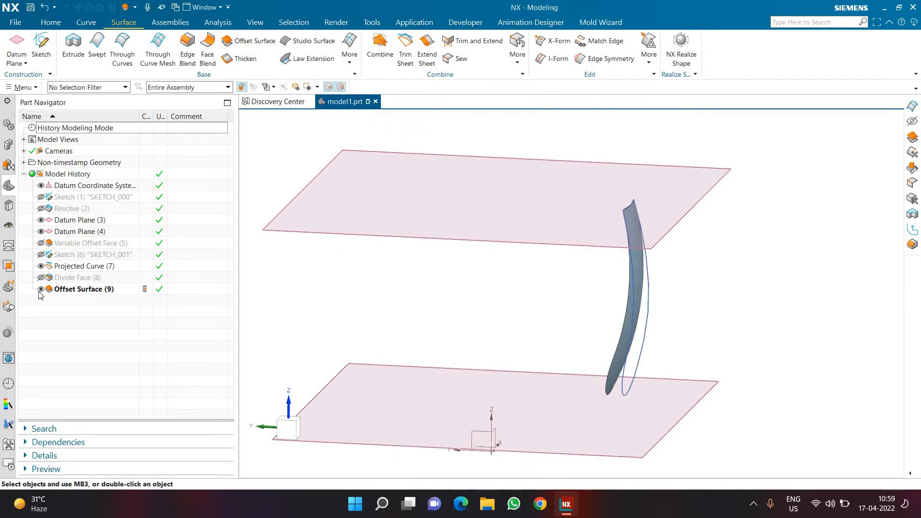
left_click(41, 289)
left_click(41, 289)
middle_click_drag(315, 249, 600, 323)
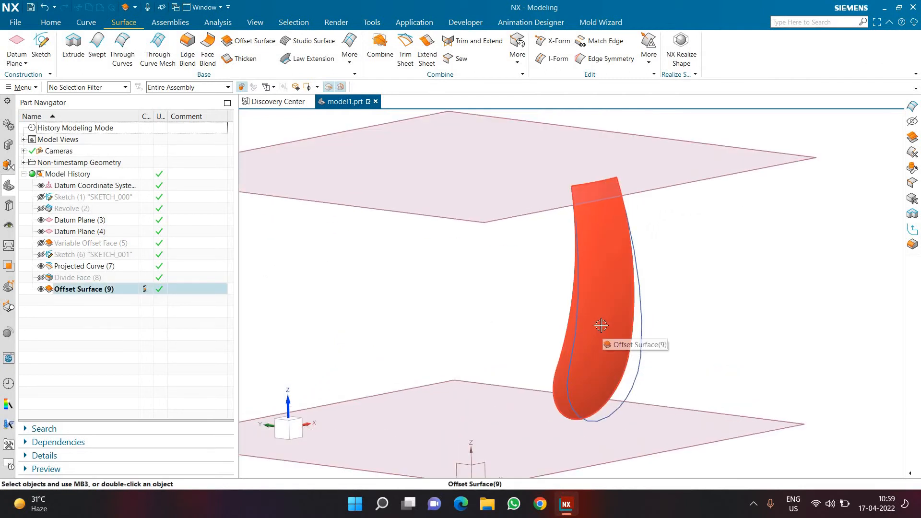
key("Escape")
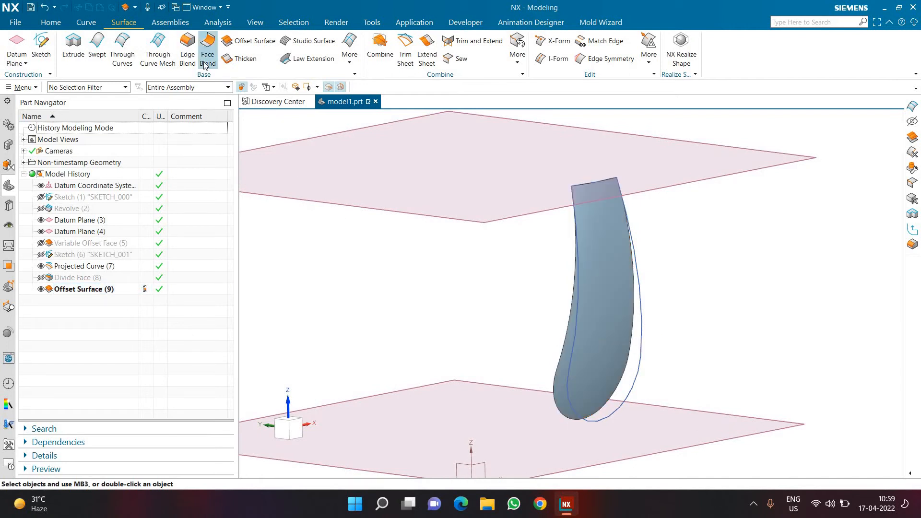
Create a Through Curves surface between the outer projected curve and the offset surface's edges, with Preserve Shape and Parameter alignment
left_click(123, 46)
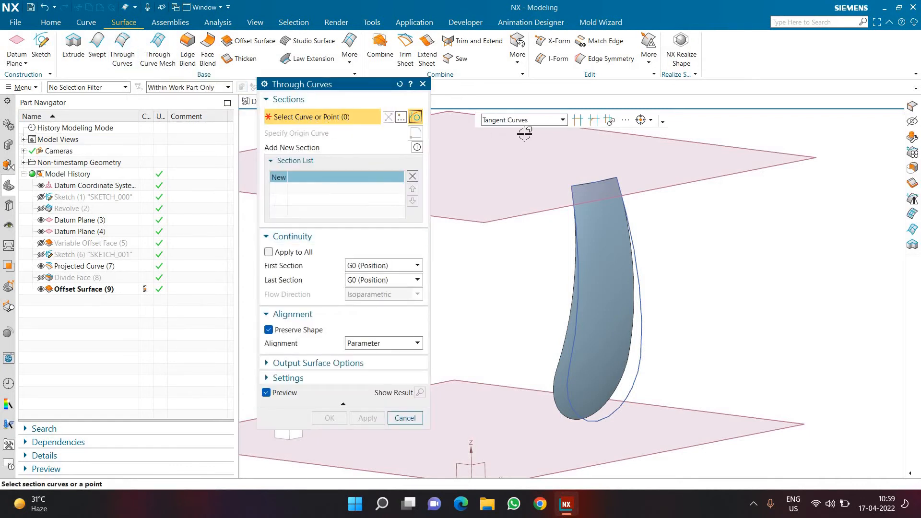
left_click(575, 325)
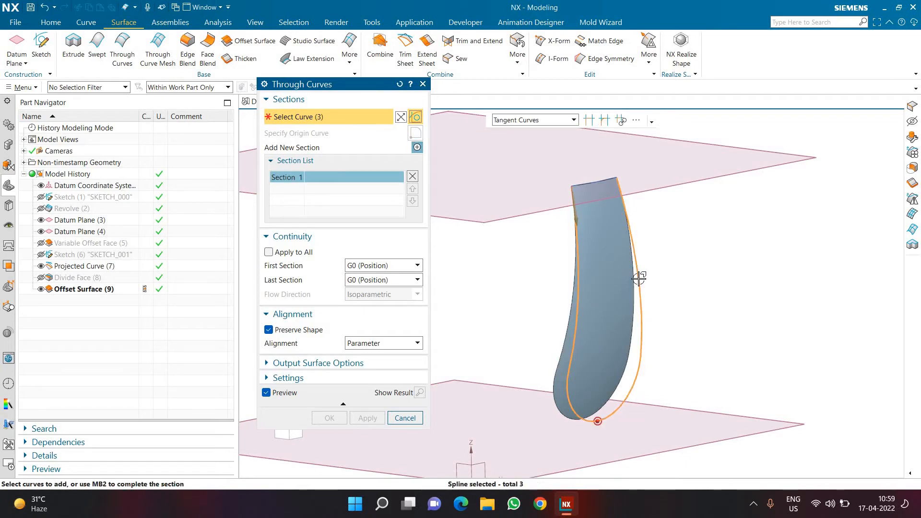
left_click(418, 148)
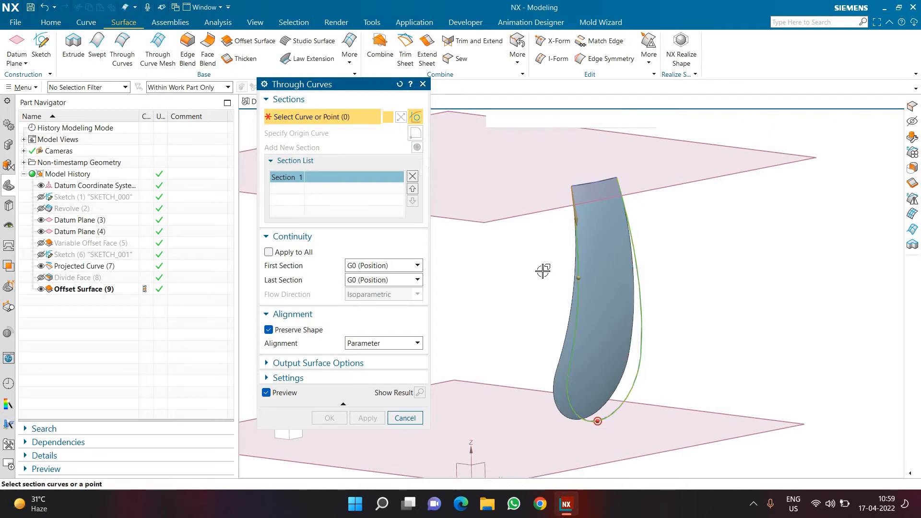
left_click(569, 289)
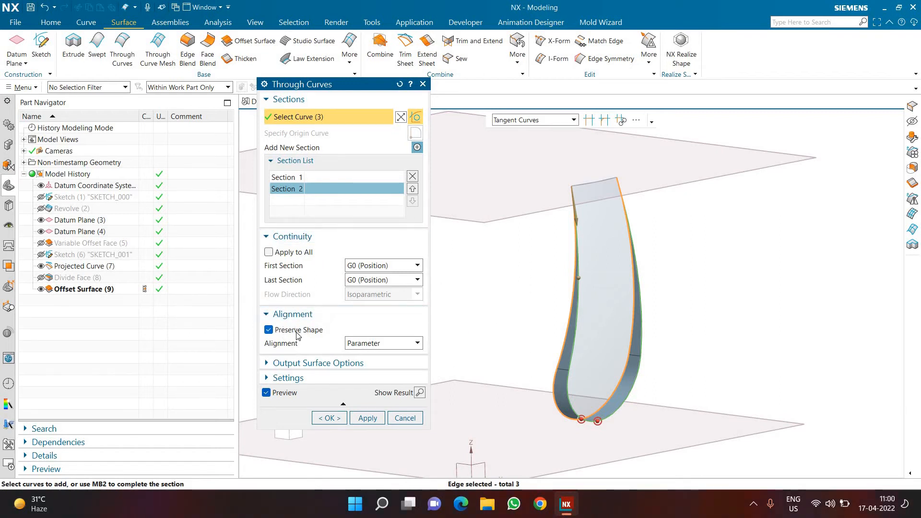
left_click(365, 350)
left_click(365, 348)
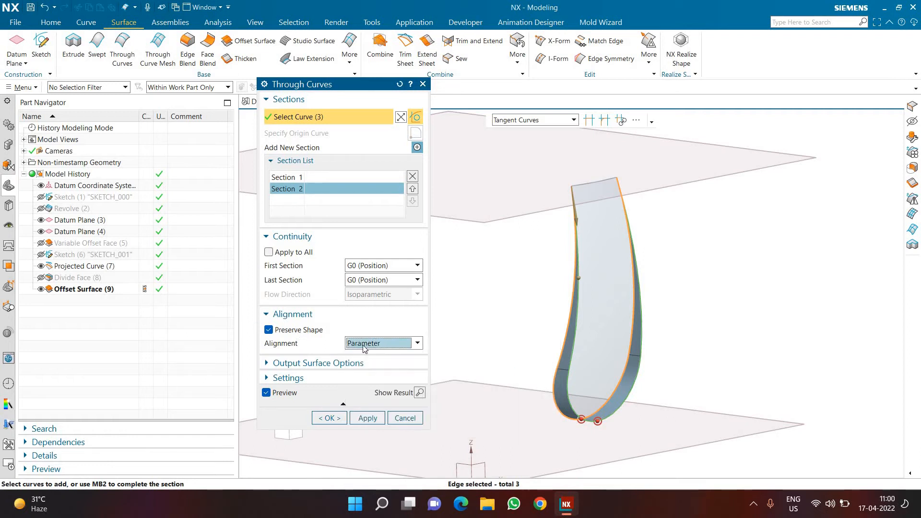
left_click(349, 364)
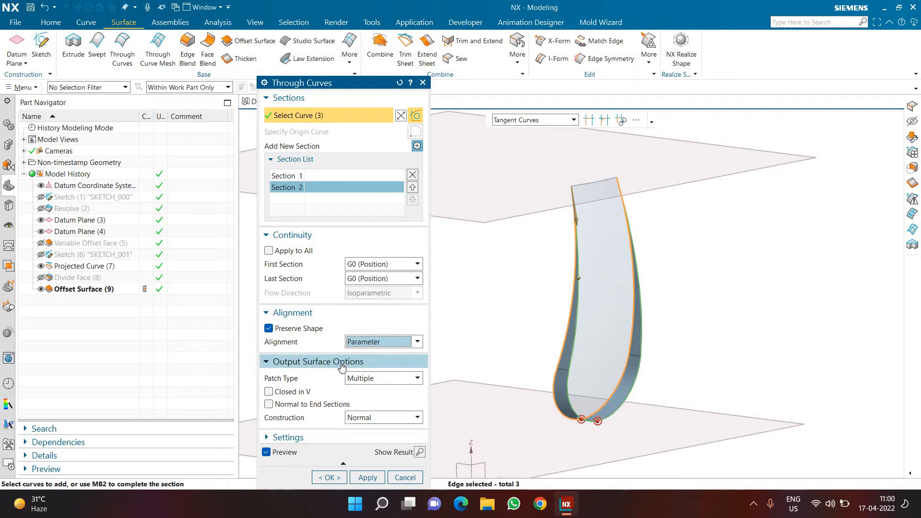
left_click(350, 364)
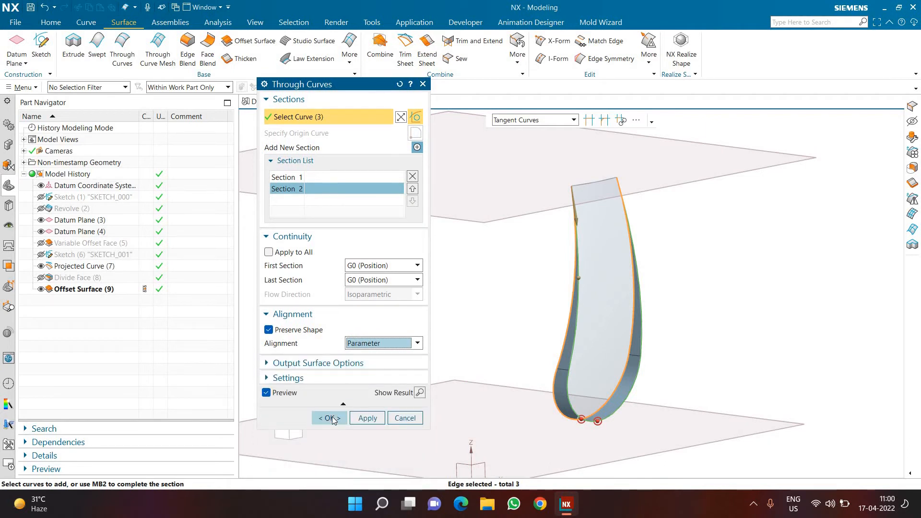
left_click(332, 418)
Sew the Through Curves wall to the offset surface, with the offset surface as the target sheet
mouse_move(514, 345)
middle_mouse_down()
mouse_move(455, 350)
mouse_move(473, 336)
mouse_move(510, 349)
mouse_move(473, 345)
mouse_move(457, 325)
mouse_move(357, 268)
middle_mouse_up()
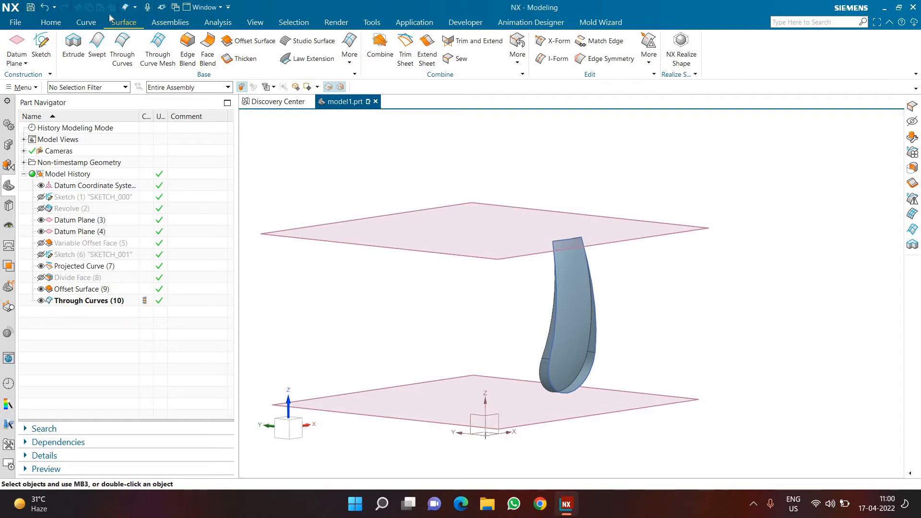
left_click(458, 60)
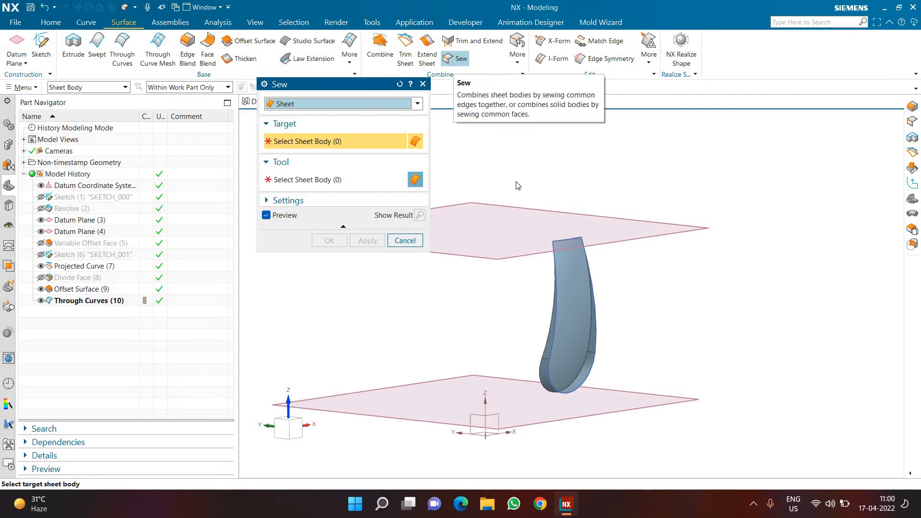
scroll(565, 329, "up", 3)
left_click(578, 333)
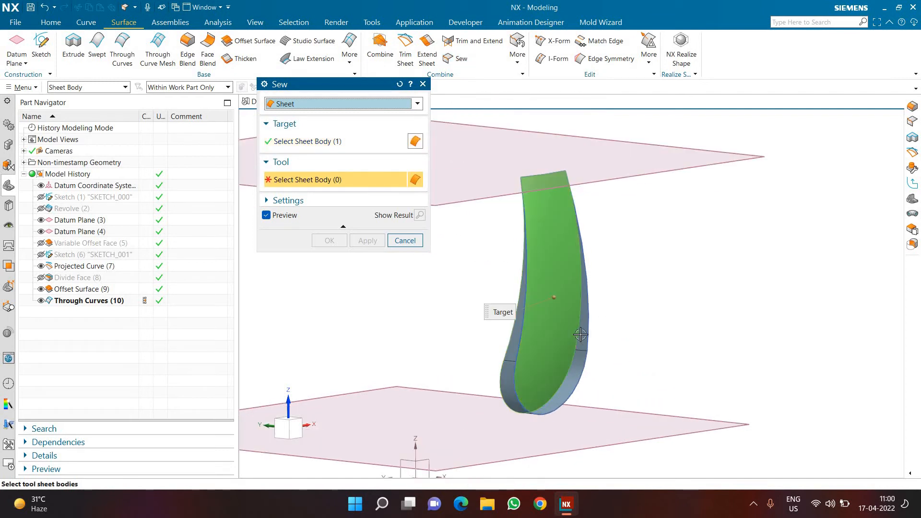
left_click(580, 335)
left_click(329, 240)
scroll(471, 305, "down", 2)
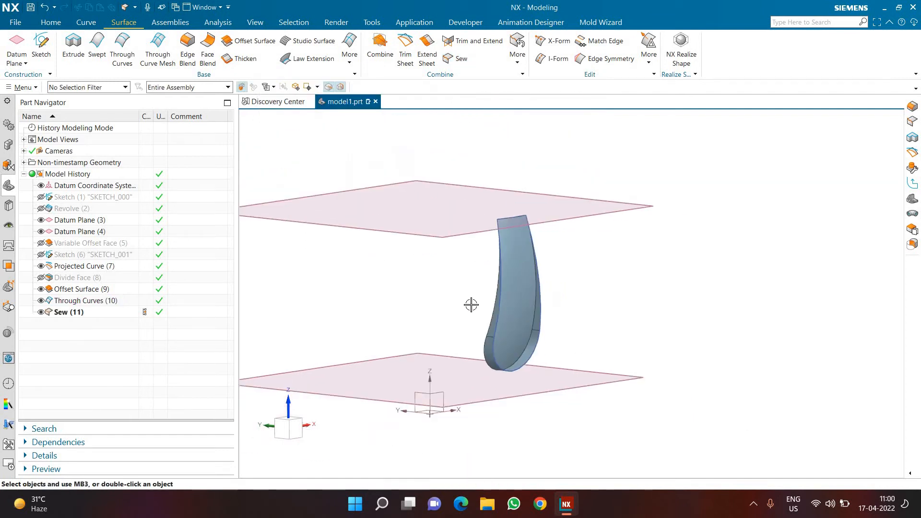
scroll(471, 305, "up", 2)
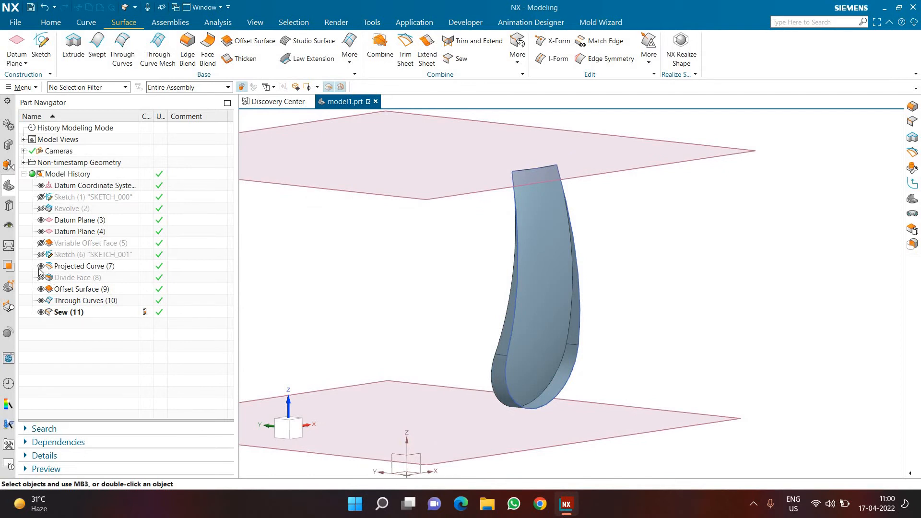
Hide the projected curve and start an Edge Draft of the sewn recess along the Y axis, with its outer tangent edges stationary
mouse_move(415, 316)
middle_mouse_down()
mouse_move(390, 325)
mouse_move(413, 327)
mouse_move(407, 343)
middle_mouse_up()
left_click(57, 27)
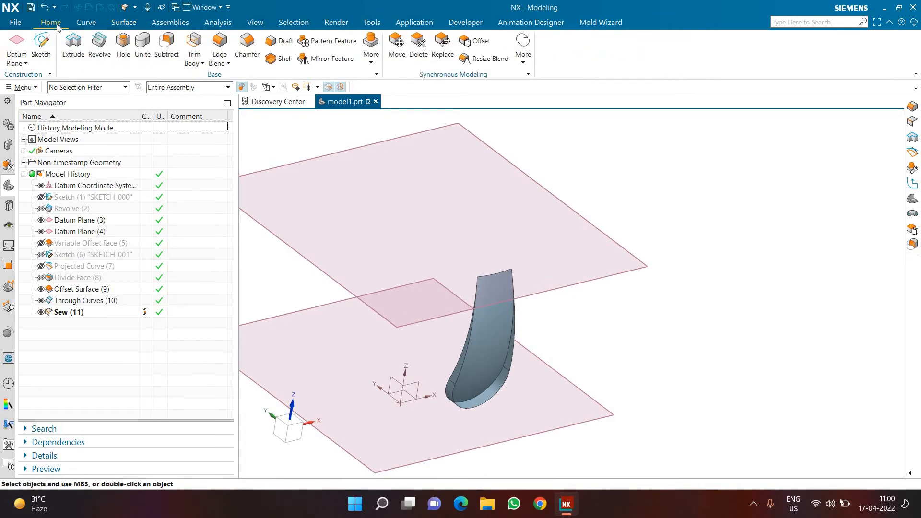
left_click(281, 41)
scroll(780, 281, "down", 3)
scroll(630, 345, "up", 2)
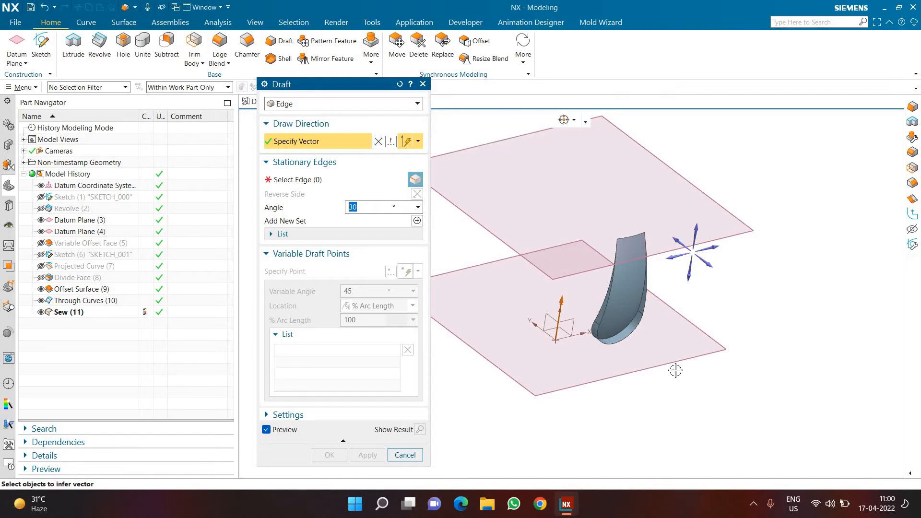
left_click(681, 240)
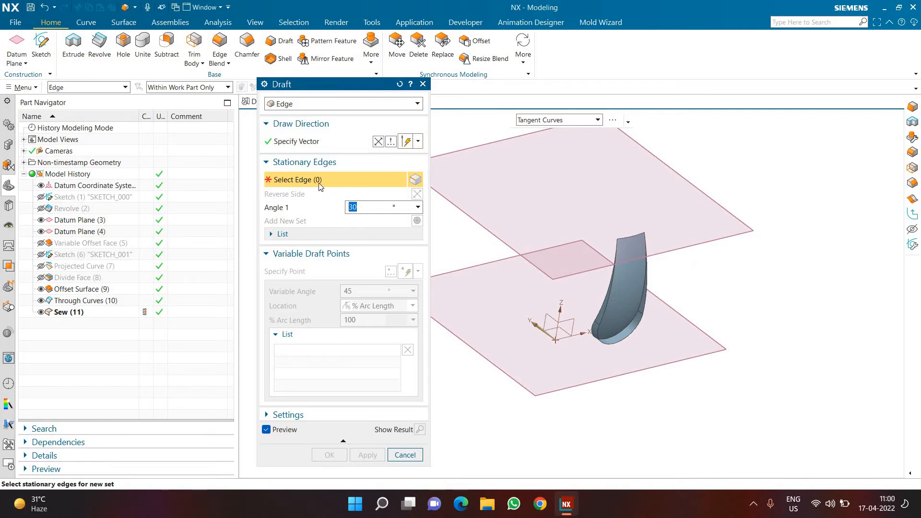
scroll(633, 338, "up", 3)
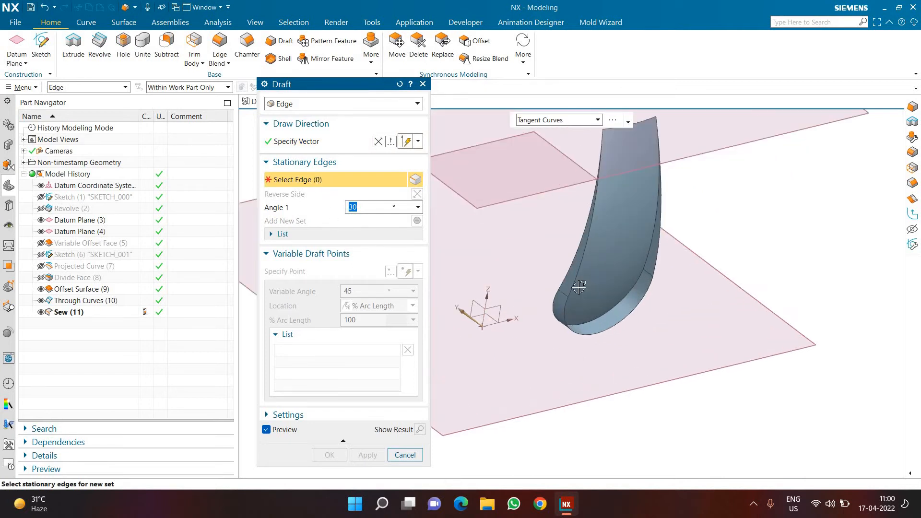
left_click(574, 282)
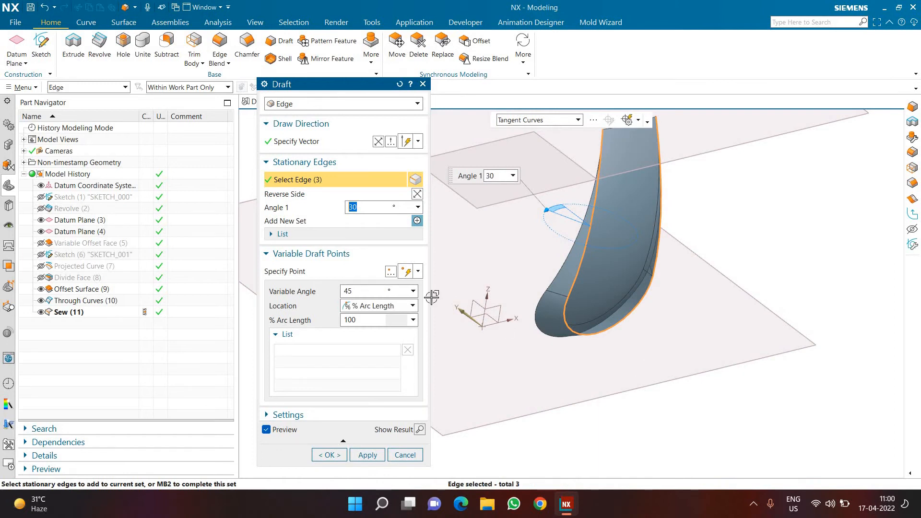
Reverse the draft's side and draw direction, set its angle to 45° and complete the feature
left_click(418, 196)
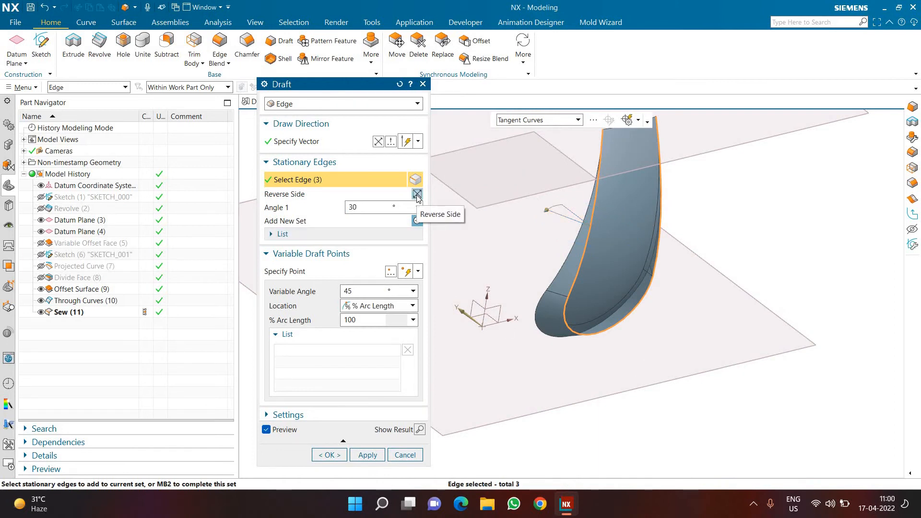
scroll(665, 401, "down", 1)
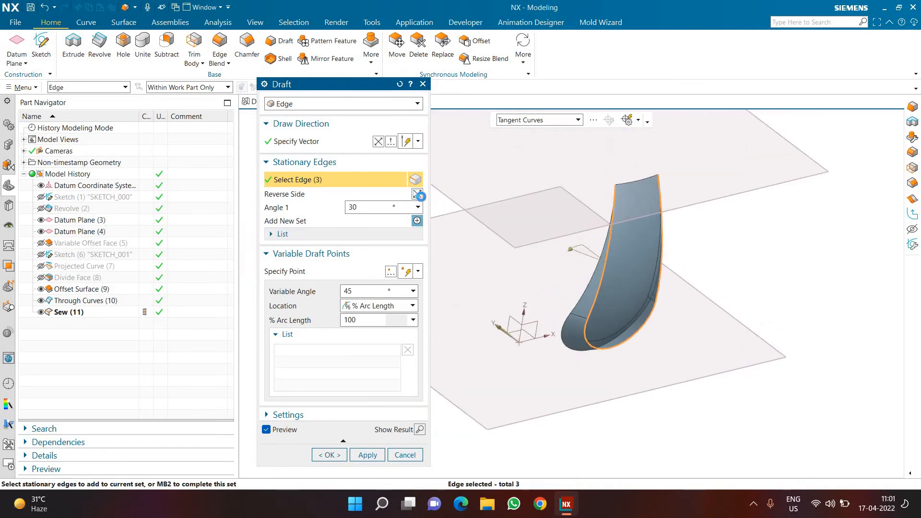
left_click(379, 141)
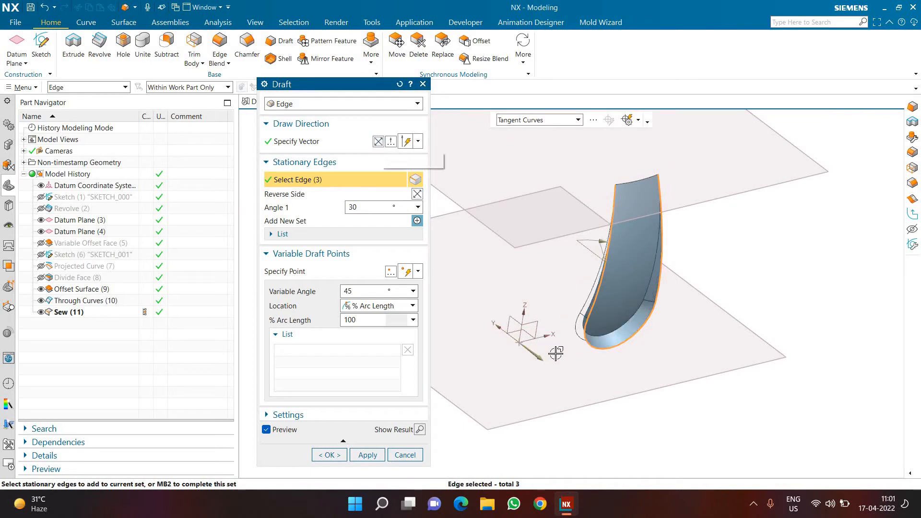
middle_click_drag(521, 338, 604, 340)
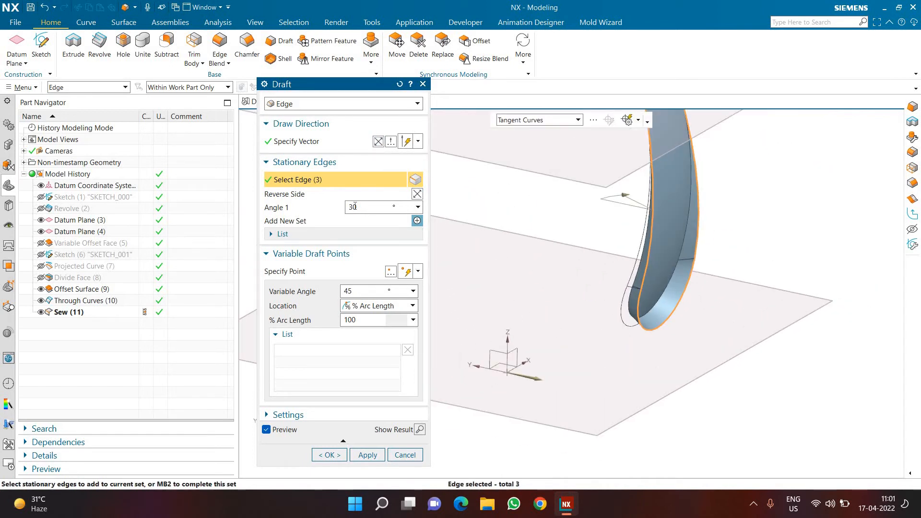
left_click(355, 206)
type("45")
key("Return")
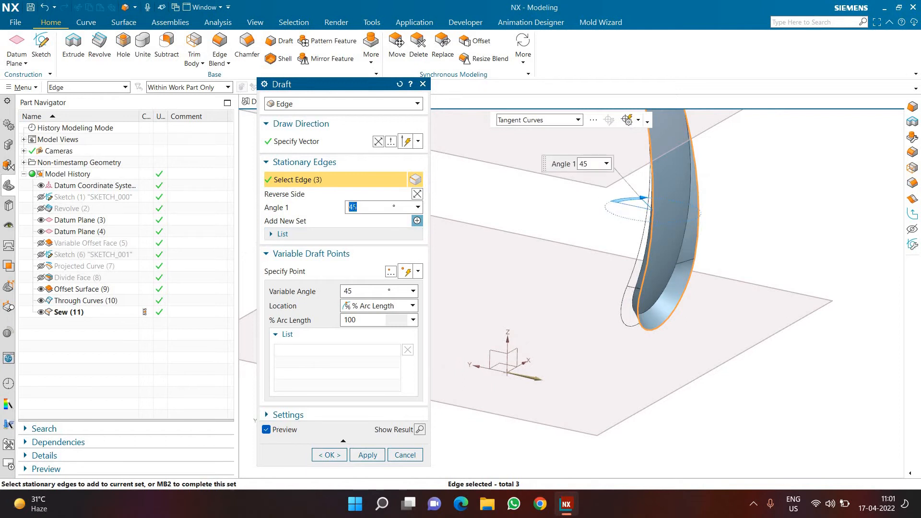
scroll(631, 286, "down", 2)
middle_click_drag(632, 286, 602, 263)
middle_click(591, 282)
middle_click(591, 281)
Create a circular Pattern Geometry of the drafted recess sheet about the vertical Z axis, with a count of 8 over a 360° span
scroll(615, 374, "down", 2)
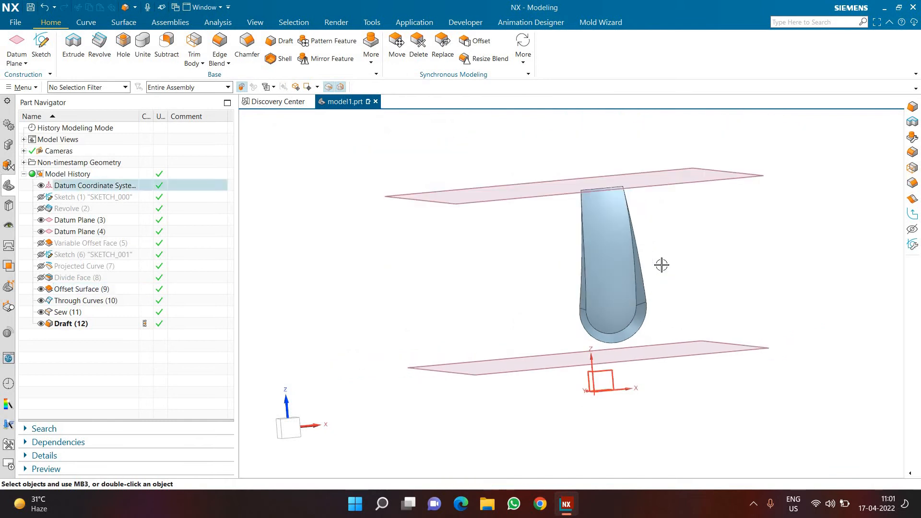
scroll(662, 266, "up", 2)
middle_click_drag(649, 274, 646, 276)
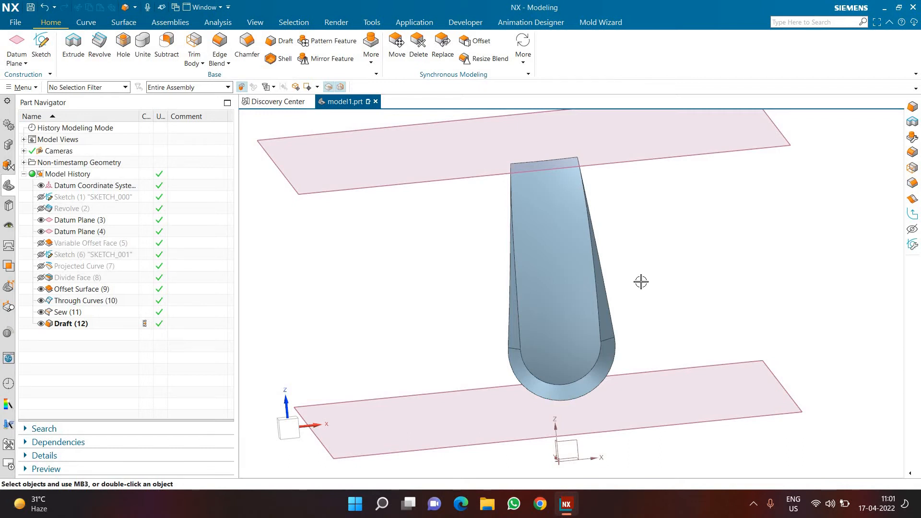
mouse_move(652, 278)
middle_mouse_down()
mouse_move(662, 282)
mouse_move(577, 290)
mouse_move(641, 283)
middle_mouse_up()
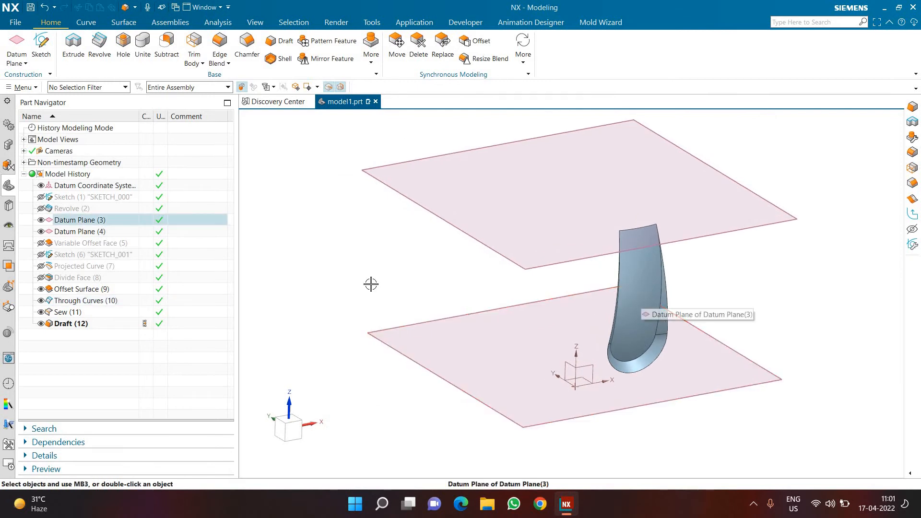
left_click(371, 50)
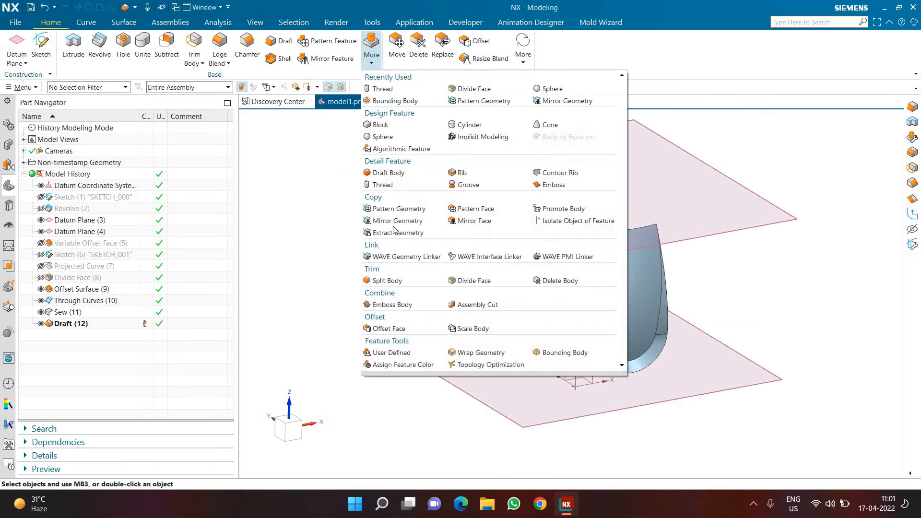
left_click(399, 209)
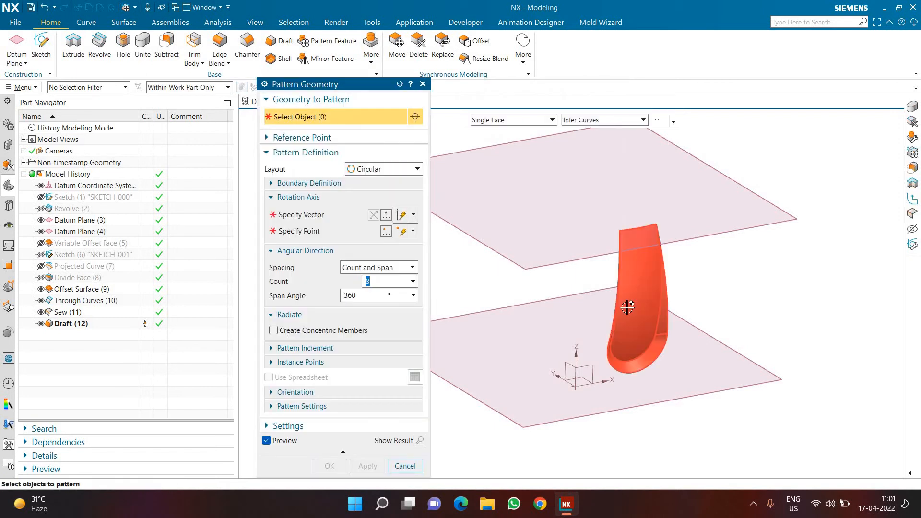
left_click(347, 217)
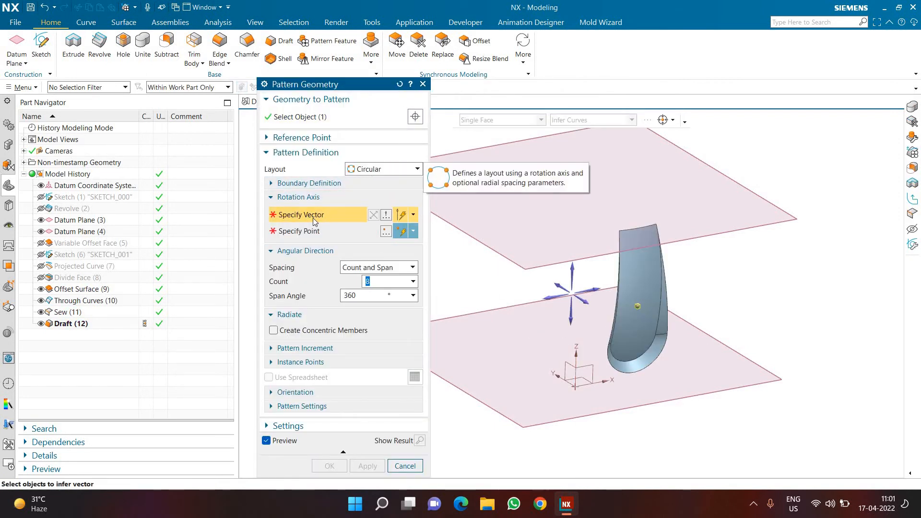
left_click(575, 356)
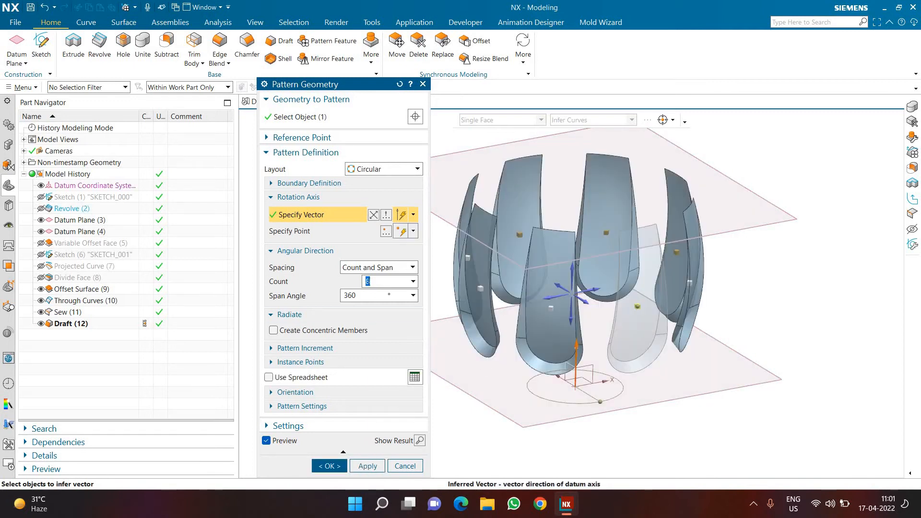
left_click(360, 296)
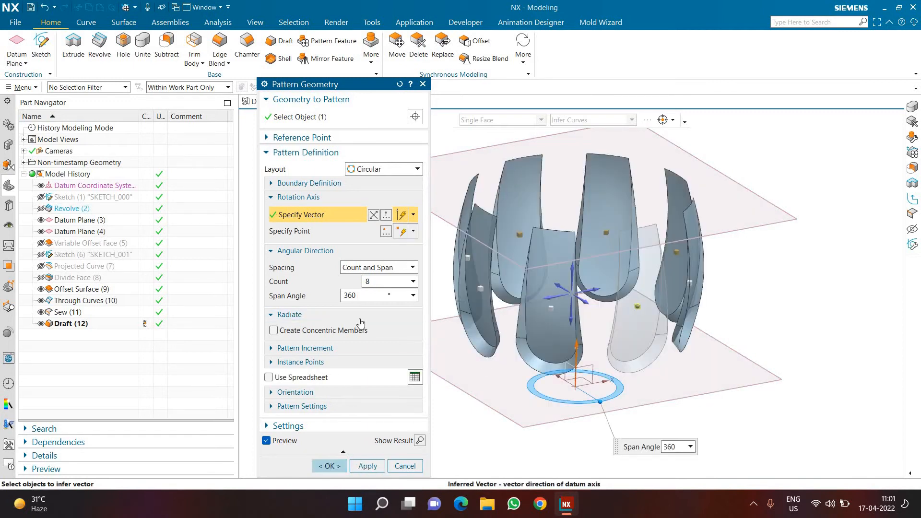
left_click(333, 466)
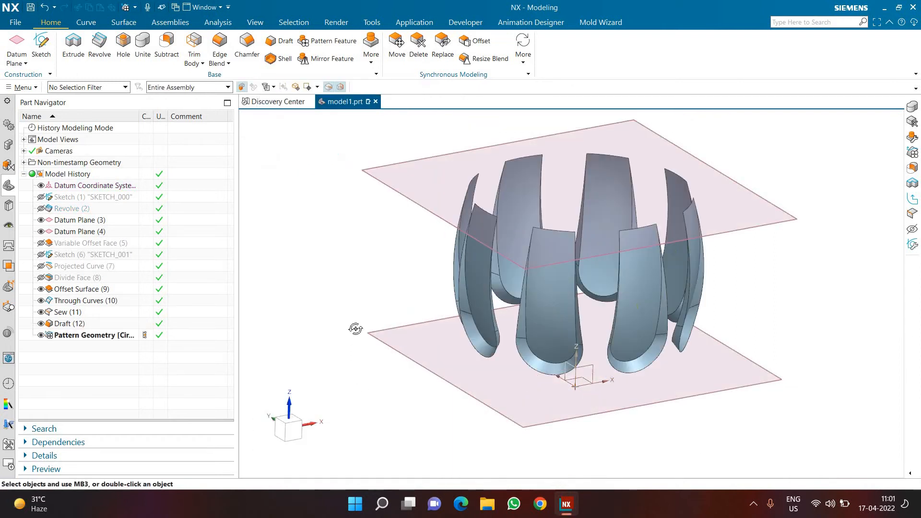
Show the Variable Offset Face body and start a Trim Sheet with the vase body as the target
mouse_move(360, 382)
middle_mouse_down()
mouse_move(360, 336)
mouse_move(359, 372)
mouse_move(370, 381)
middle_mouse_up()
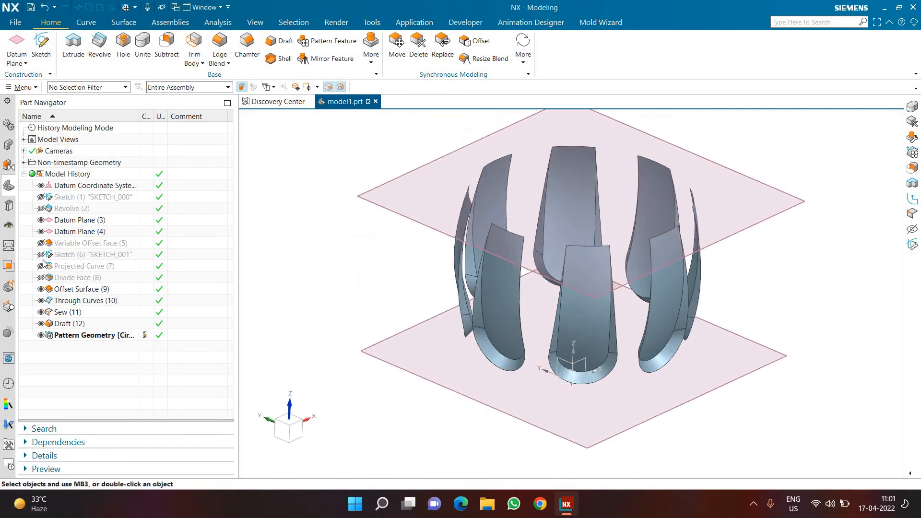
left_click(41, 243)
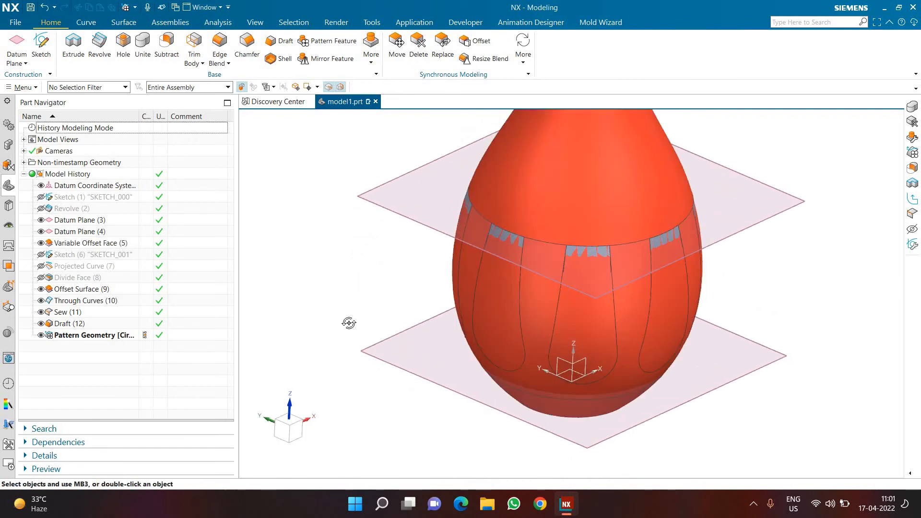
middle_click_drag(350, 323, 278, 118)
left_click(118, 28)
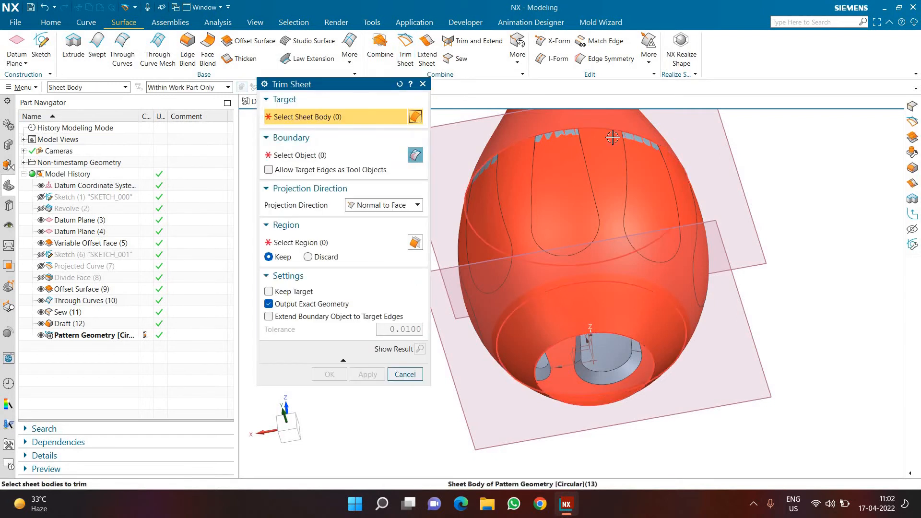
left_click(600, 196)
scroll(585, 230, "down", 2)
scroll(586, 225, "up", 2)
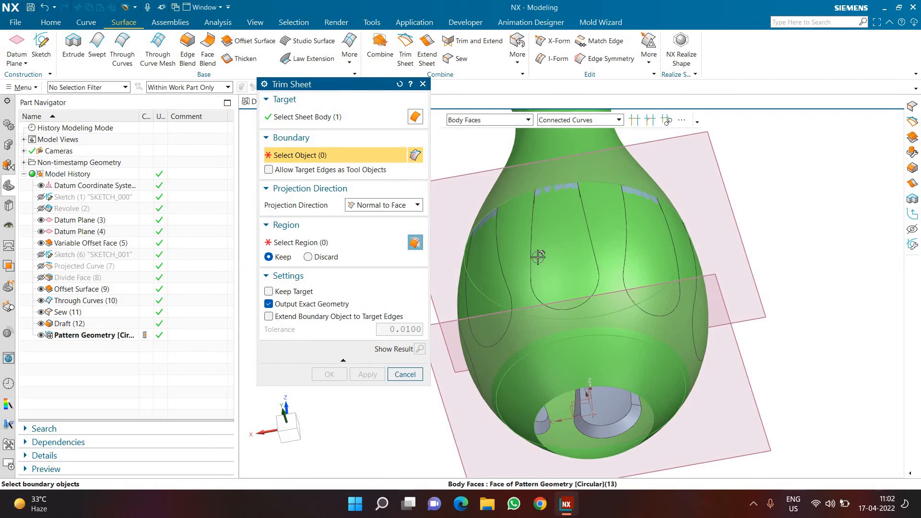
Select the faces of all eight patterned recess sheets around the vase as the trim boundary objects
left_click(560, 254)
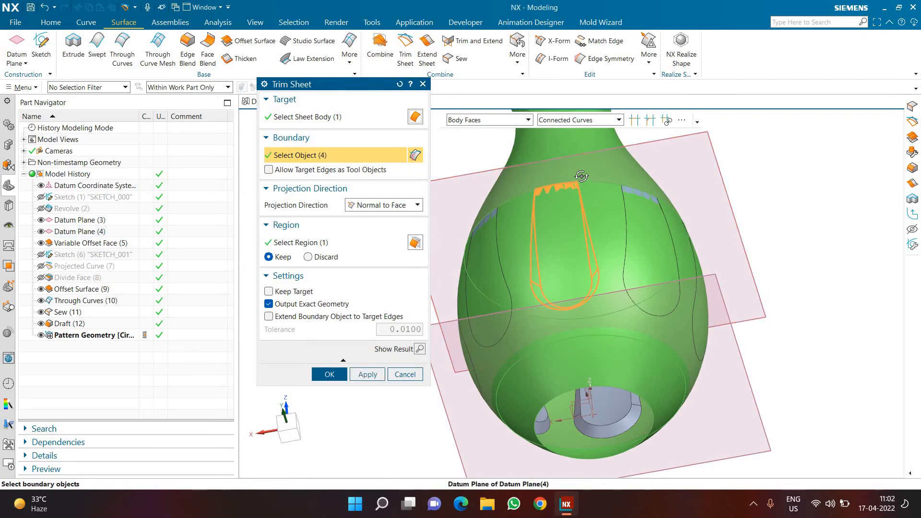
middle_click_drag(576, 178, 632, 218)
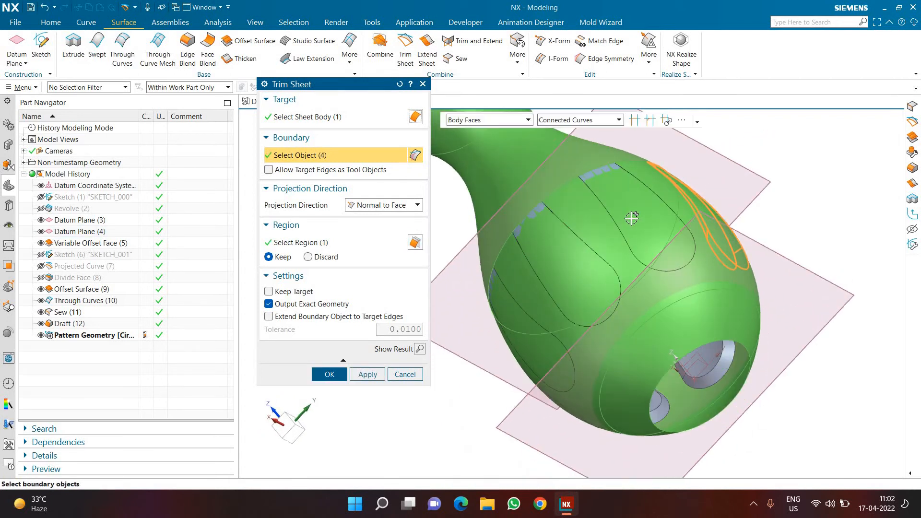
left_click(568, 282)
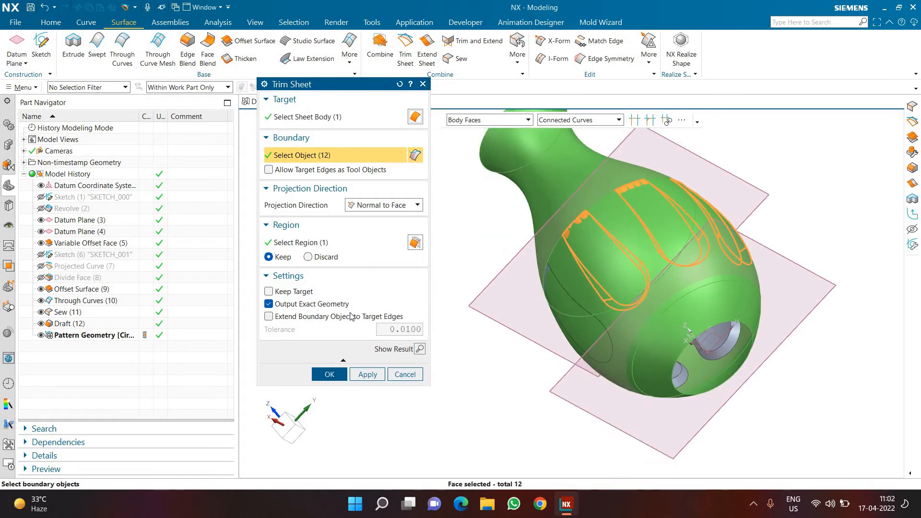
scroll(481, 264, "down", 2)
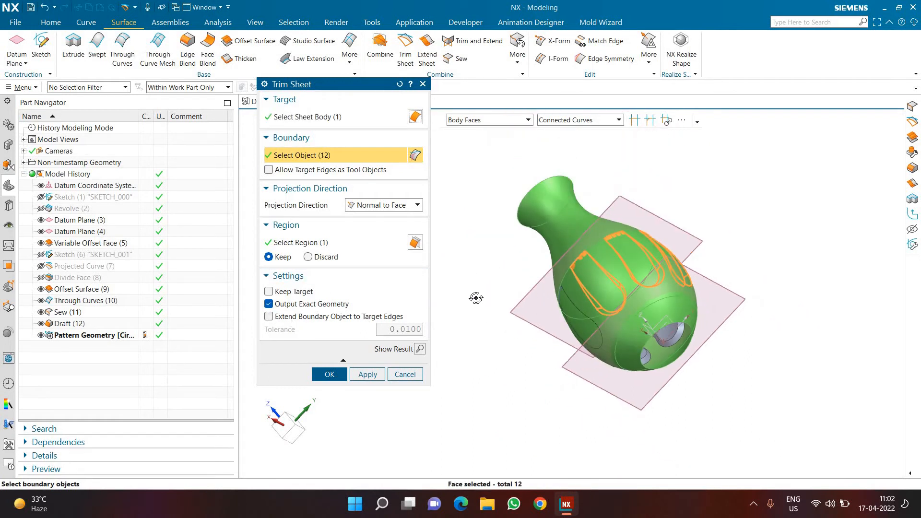
middle_click_drag(475, 299, 546, 316)
scroll(554, 331, "up", 3)
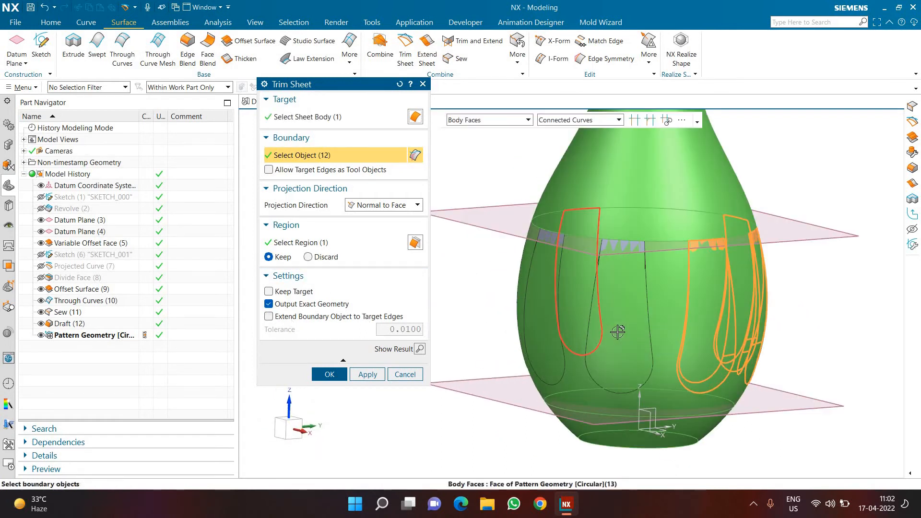
left_click(544, 327)
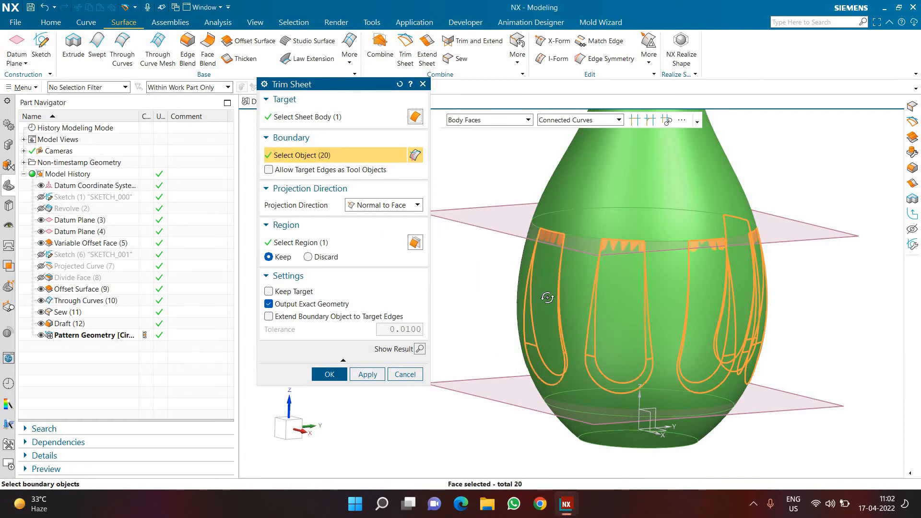
middle_click_drag(547, 298, 672, 329)
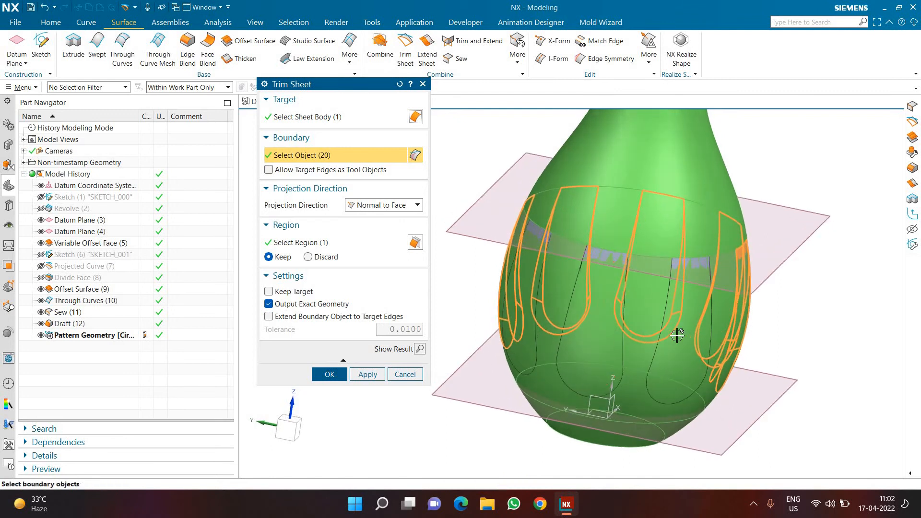
left_click(593, 349)
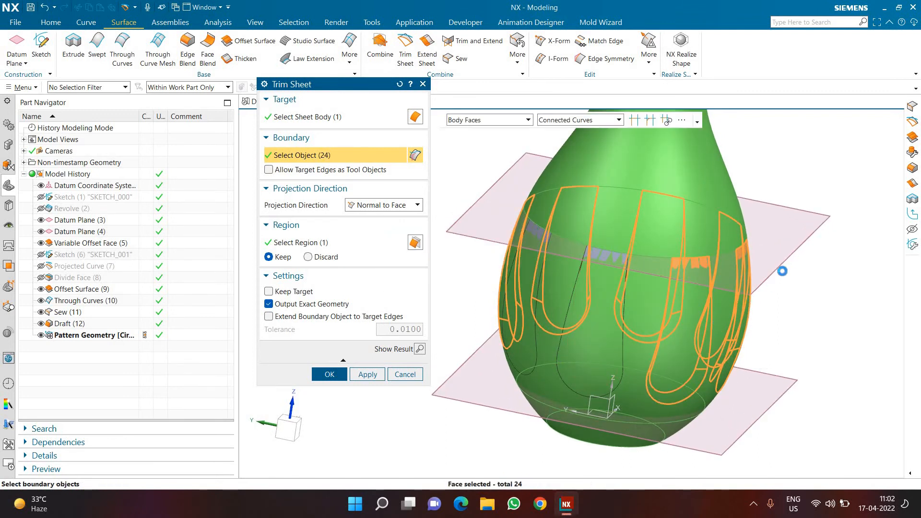
left_click(592, 346)
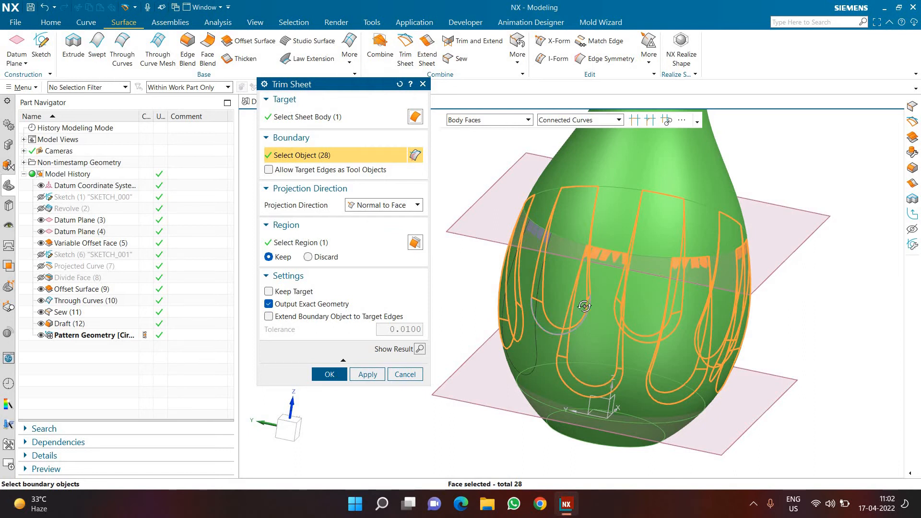
middle_click_drag(571, 314, 609, 309)
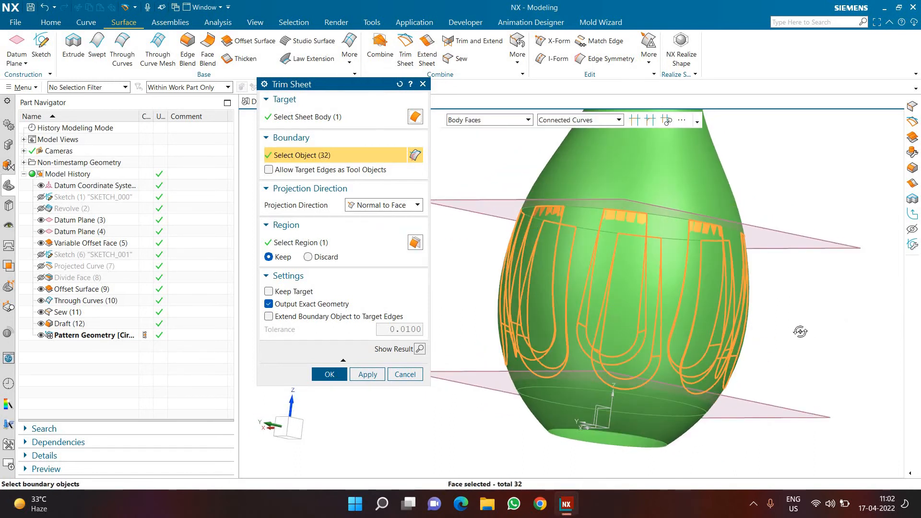
Keep the vase body region outside the recess outlines, projected Normal to Face, and complete the trim
mouse_move(595, 328)
middle_mouse_down()
mouse_move(572, 328)
mouse_move(582, 322)
middle_mouse_up()
left_click(336, 242)
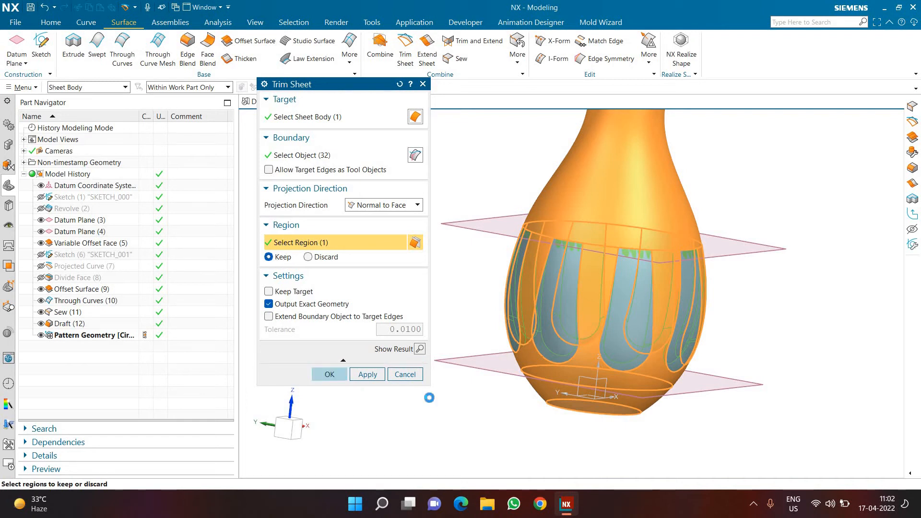
left_click(329, 374)
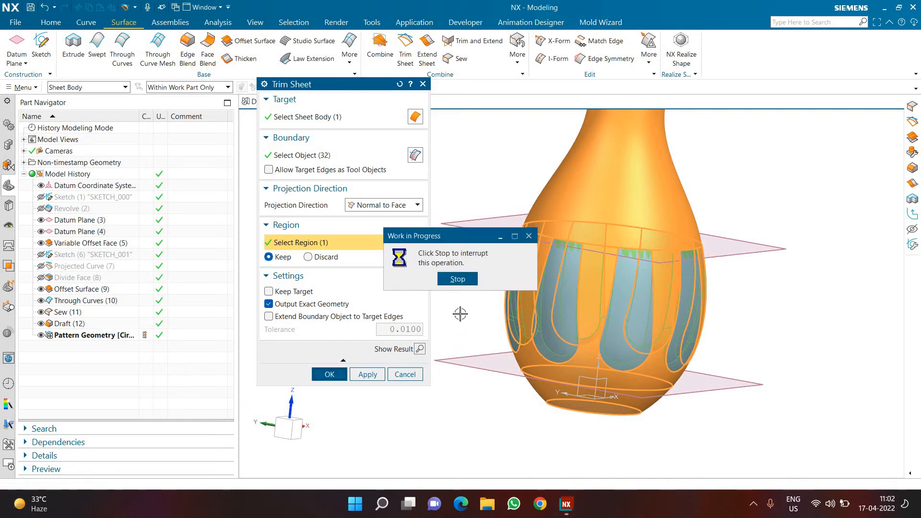
Sew the eight recess sheets to the trimmed vase body, with the vase body as the target sheet
middle_click_drag(446, 301, 278, 192)
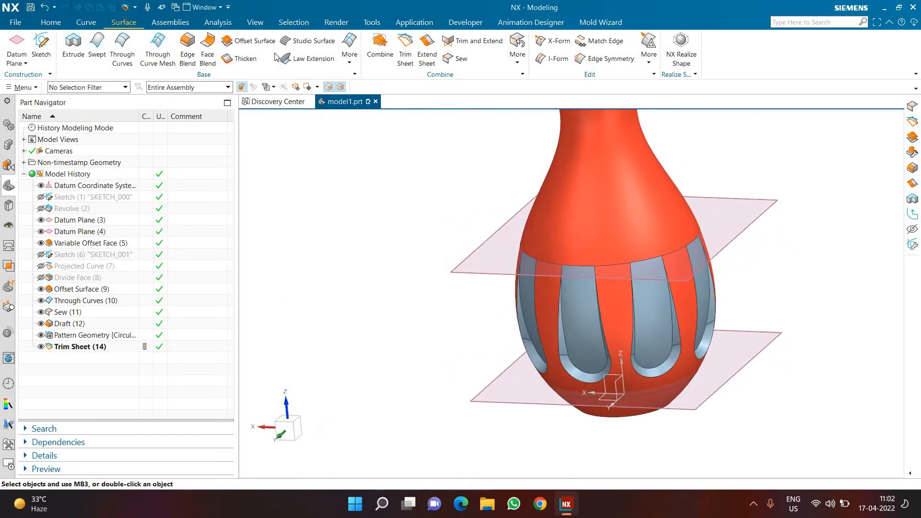
left_click(459, 59)
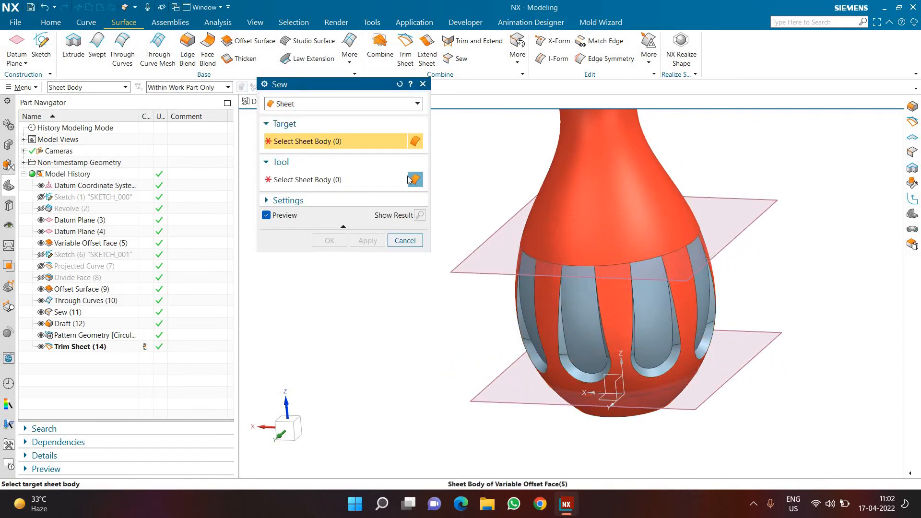
key("ctrl+a")
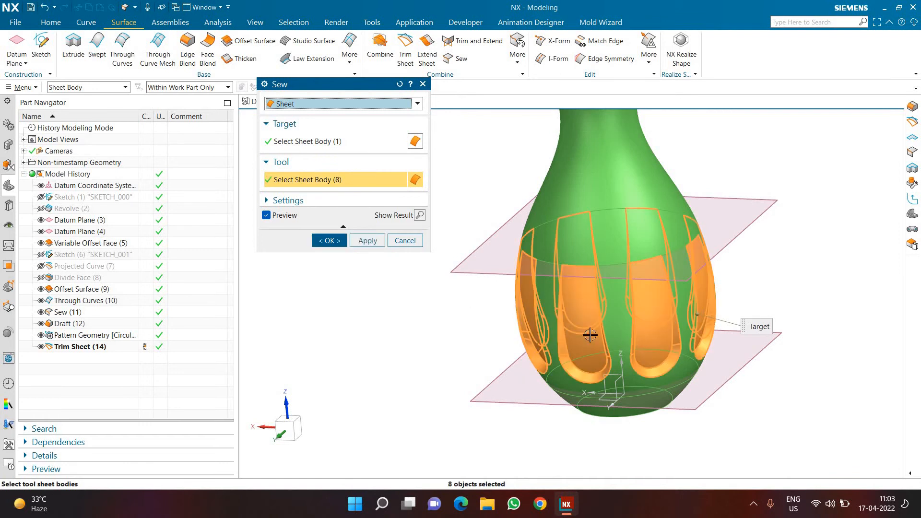
left_click(329, 241)
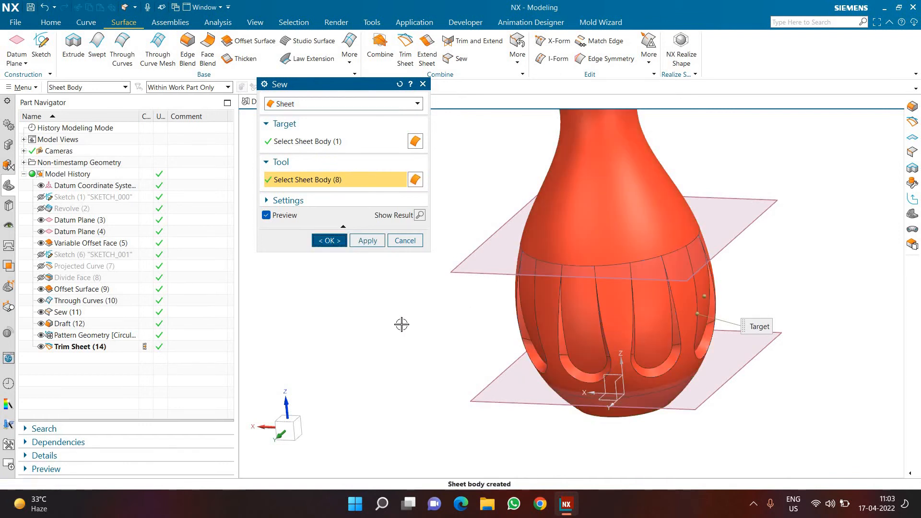
Start a circular G1 Edge Blend with a 10 mm radius on the inner floor edges of four adjacent recesses
middle_click_drag(461, 322, 269, 86)
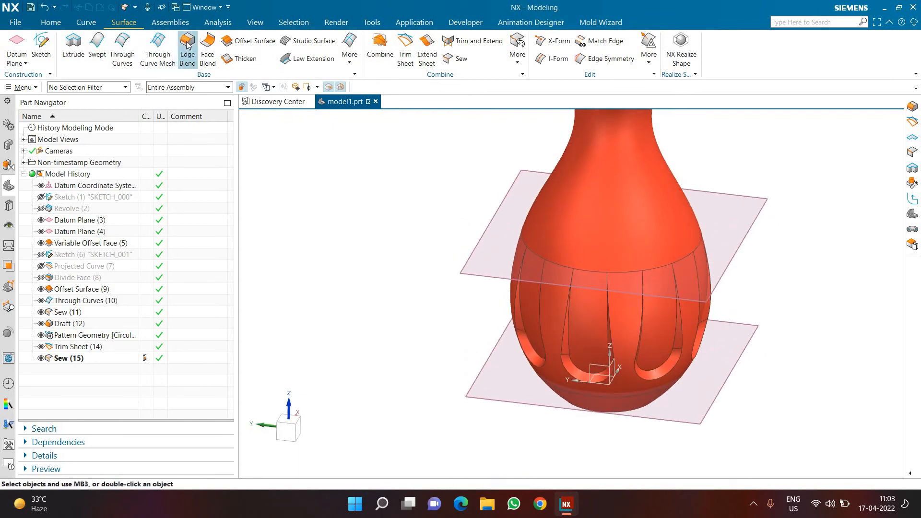
left_click(187, 50)
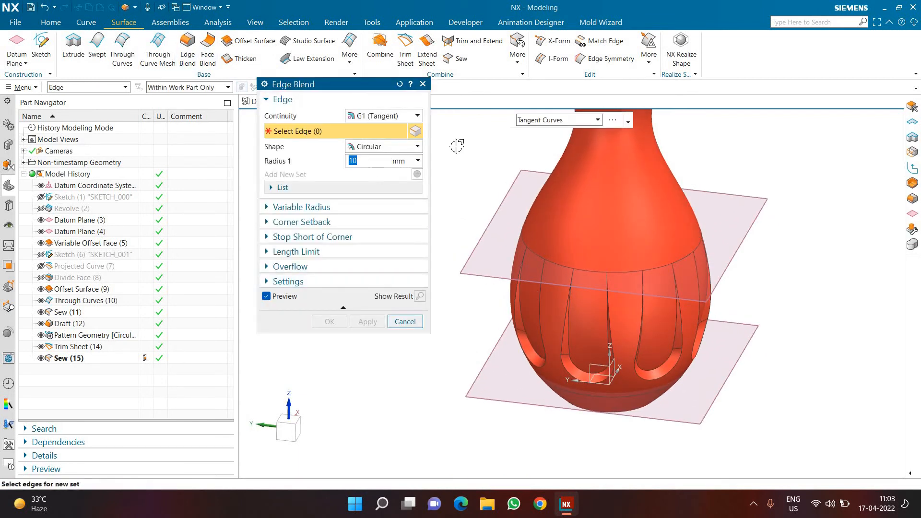
scroll(579, 372, "up", 3)
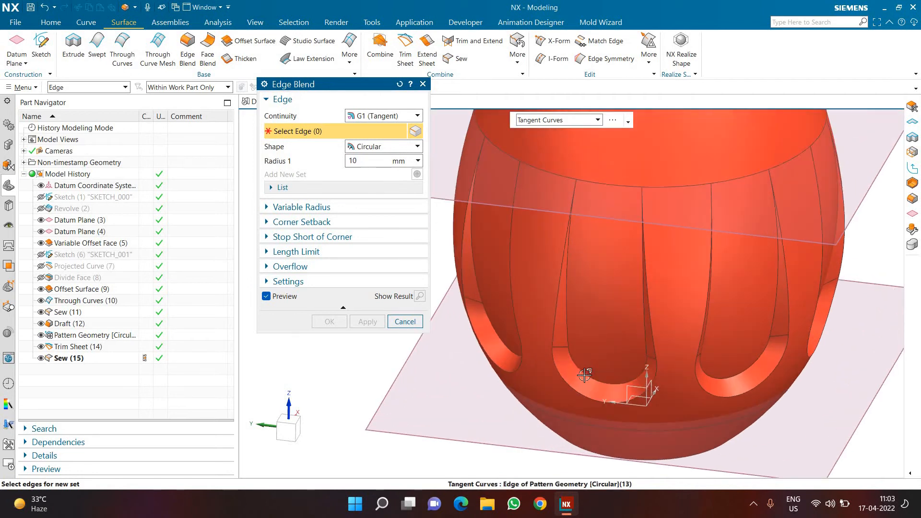
left_click(582, 375)
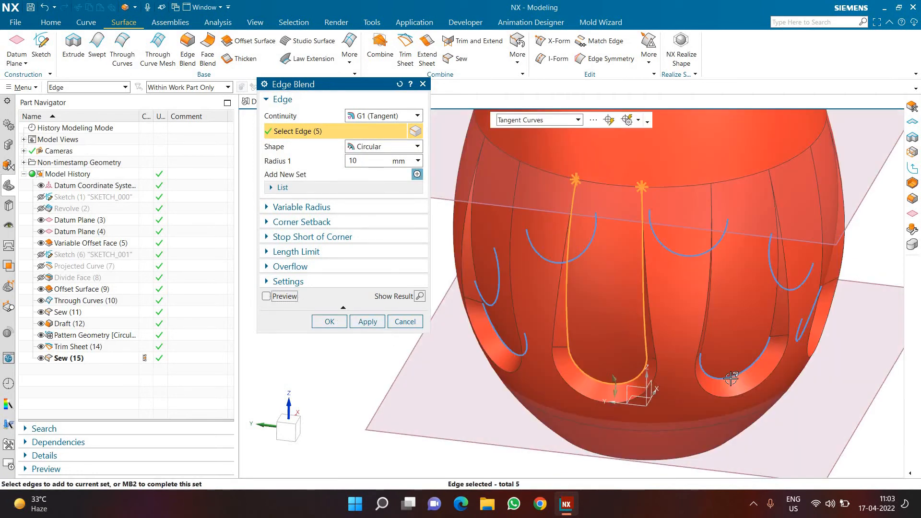
left_click(729, 378)
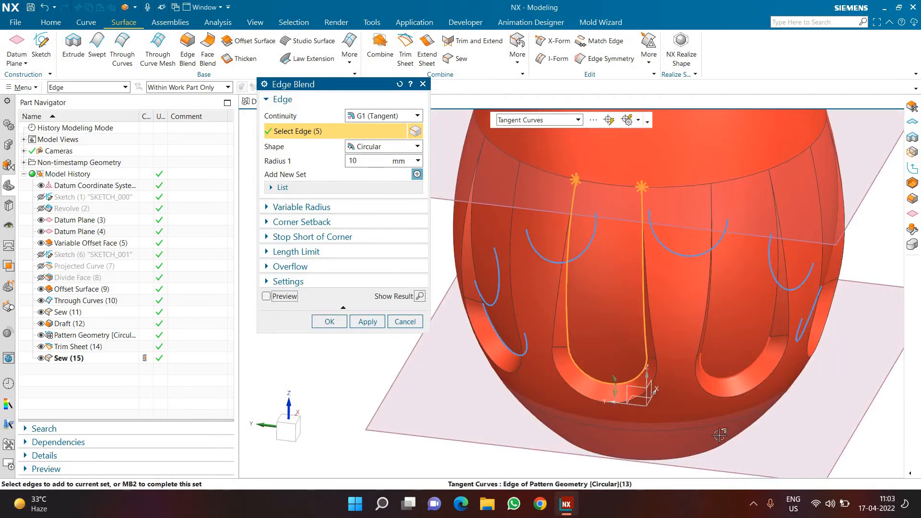
middle_click_drag(796, 379, 705, 321)
left_click(718, 323)
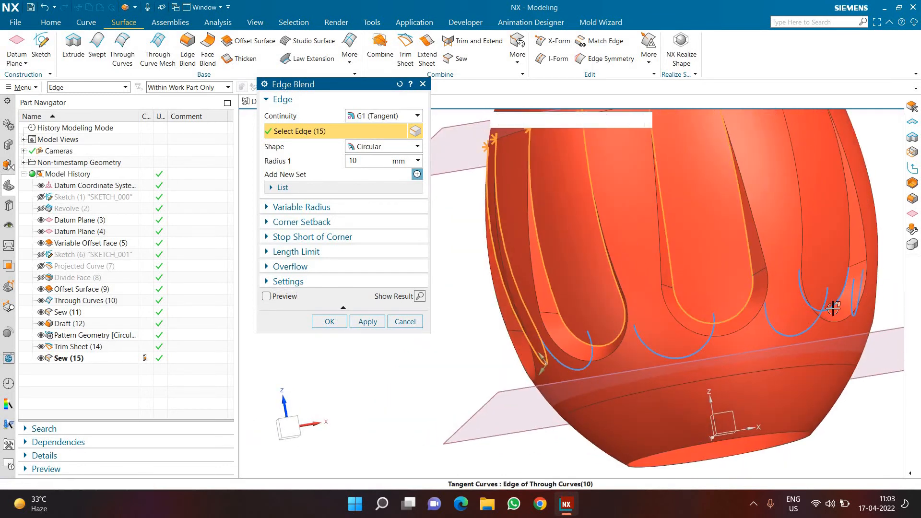
left_click(834, 307)
Add the inner floor edges of the remaining four recesses to the 10 mm blend and complete the feature
mouse_move(717, 359)
middle_mouse_down()
mouse_move(738, 360)
mouse_move(725, 363)
middle_mouse_up()
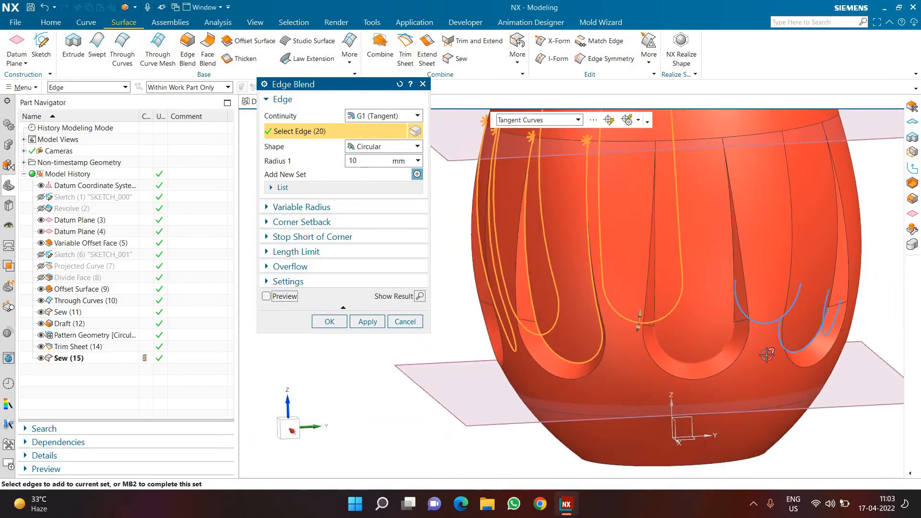
left_click(723, 363)
left_click(803, 353)
middle_click_drag(802, 353, 719, 346)
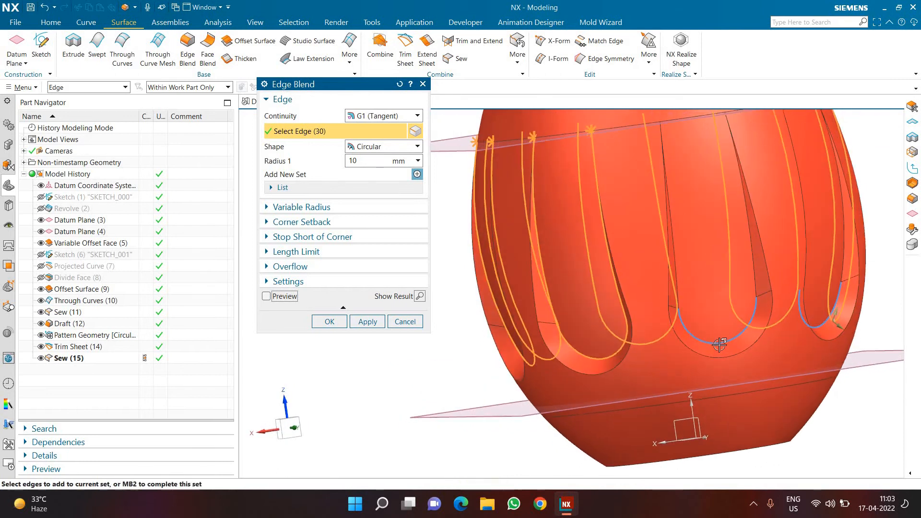
left_click(719, 344)
left_click(824, 325)
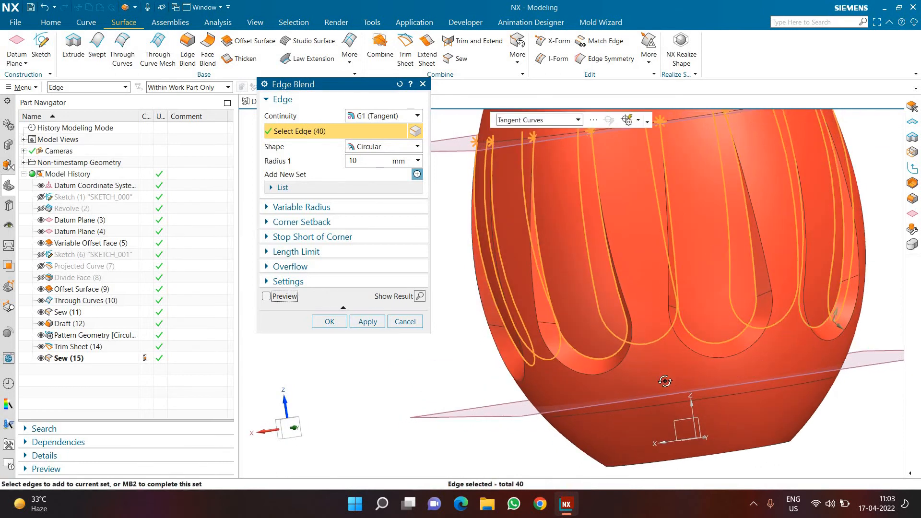
middle_click_drag(664, 380, 506, 344)
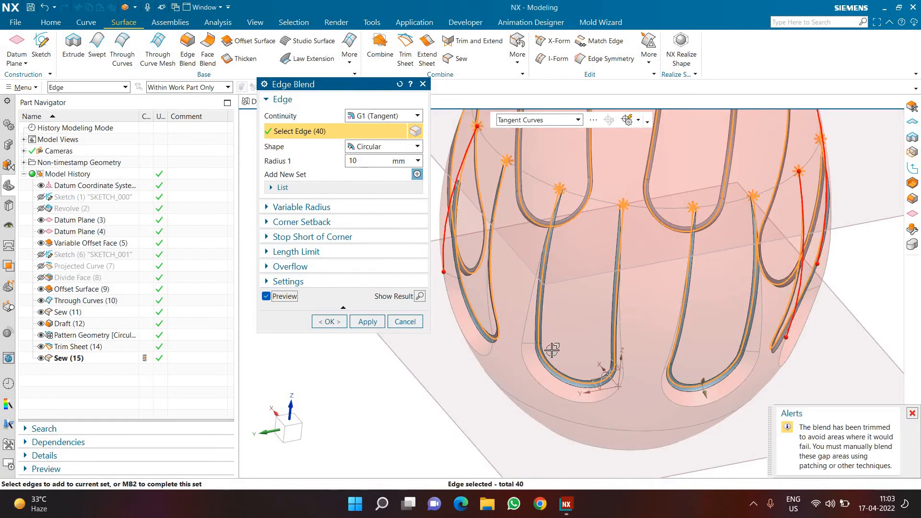
middle_click_drag(564, 378, 558, 362)
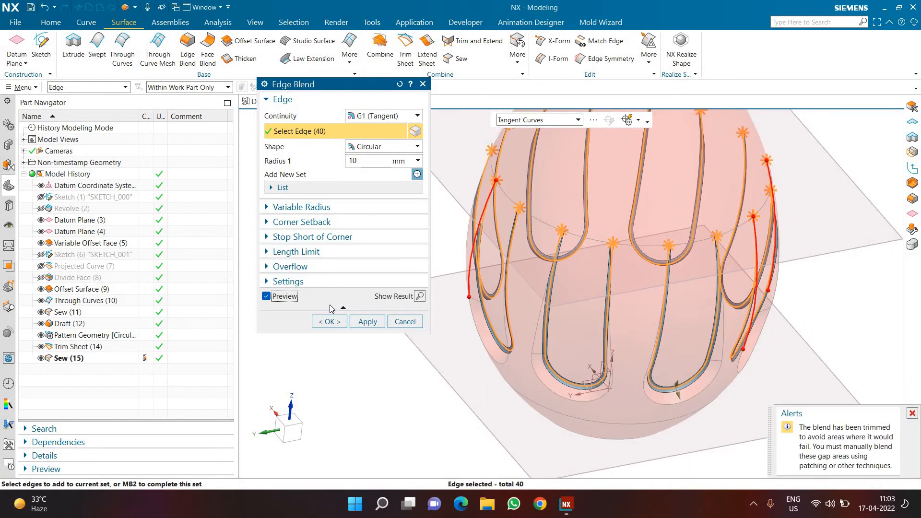
left_click(328, 320)
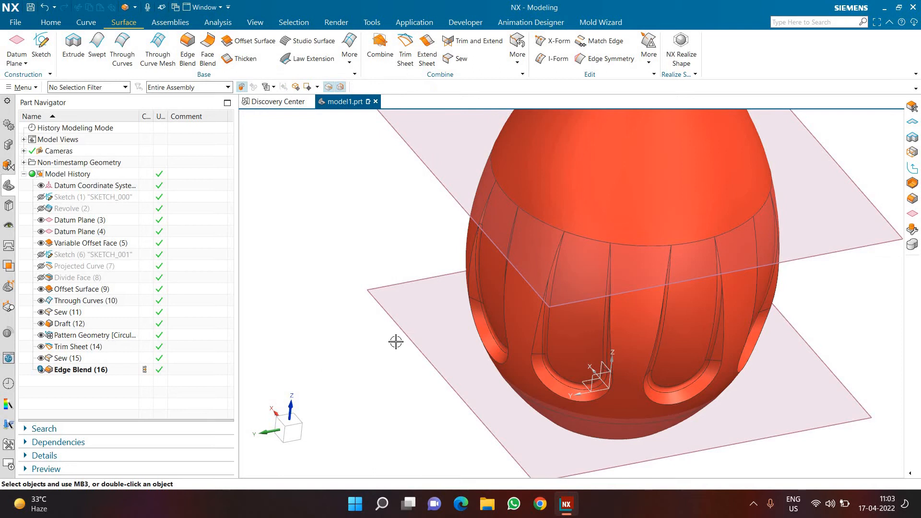
Examine the blended inner edges of the recesses around the vase body
middle_click_drag(465, 347, 425, 347)
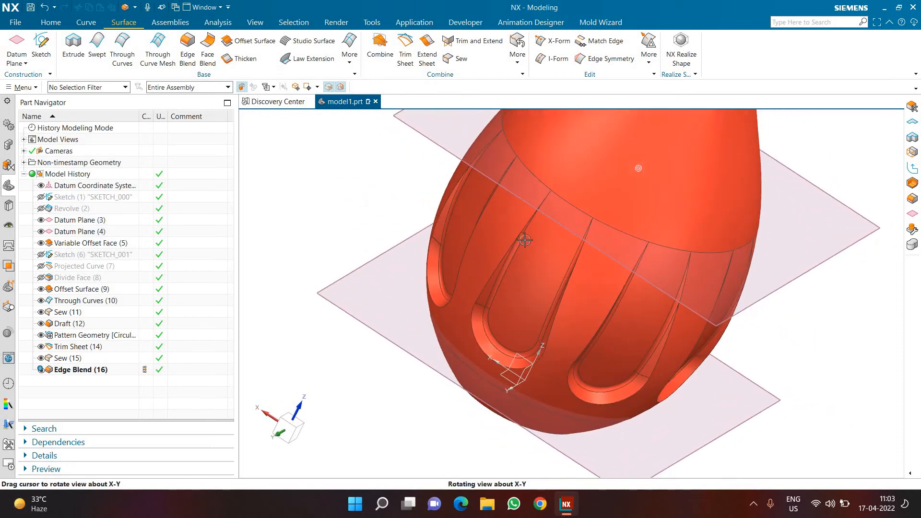
scroll(524, 226, "up", 7)
scroll(497, 270, "down", 7)
scroll(480, 230, "down", 3)
scroll(469, 263, "up", 5)
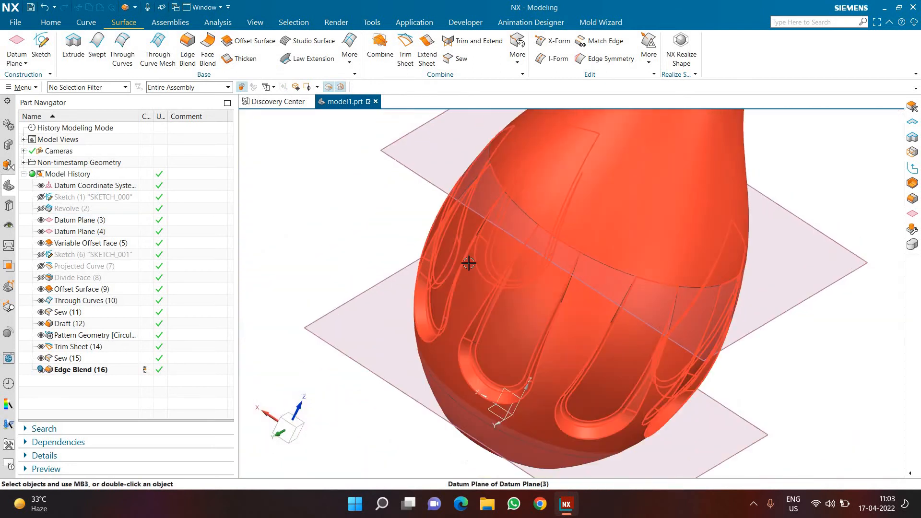
scroll(448, 277, "down", 4)
middle_click_drag(439, 270, 88, 311)
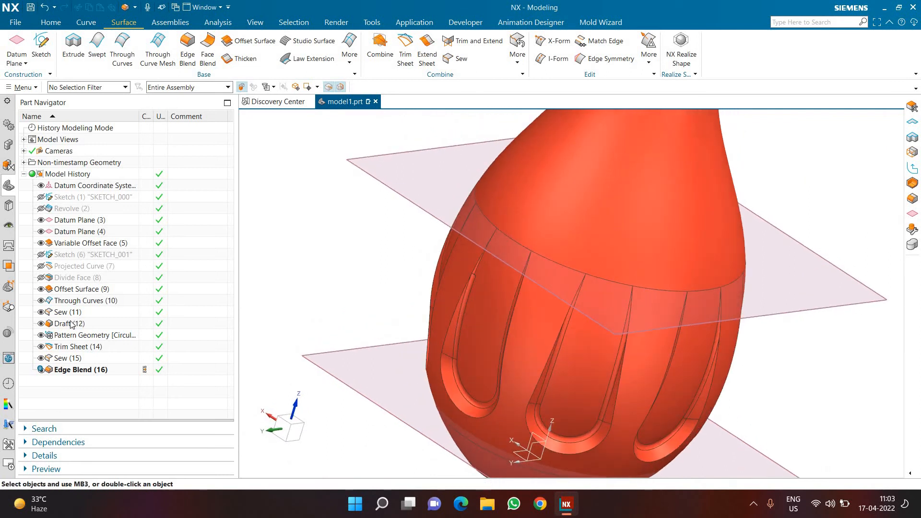
Set the draft angle of the recess walls to 30 degrees
left_click(70, 324)
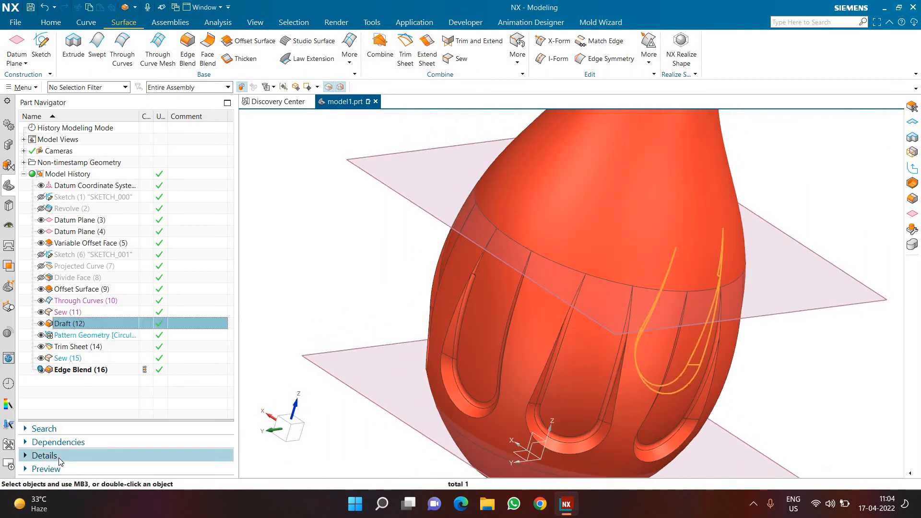
left_click(62, 455)
double_click(101, 293)
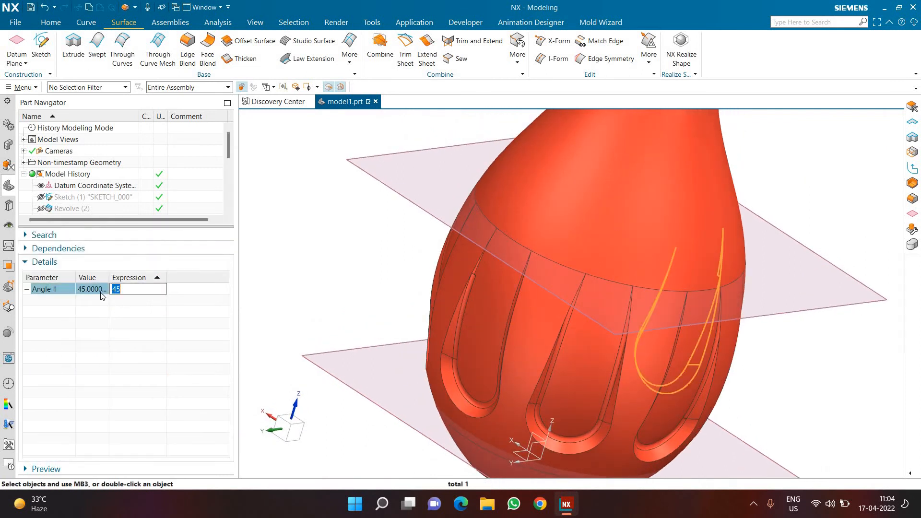
type("30")
key("Return")
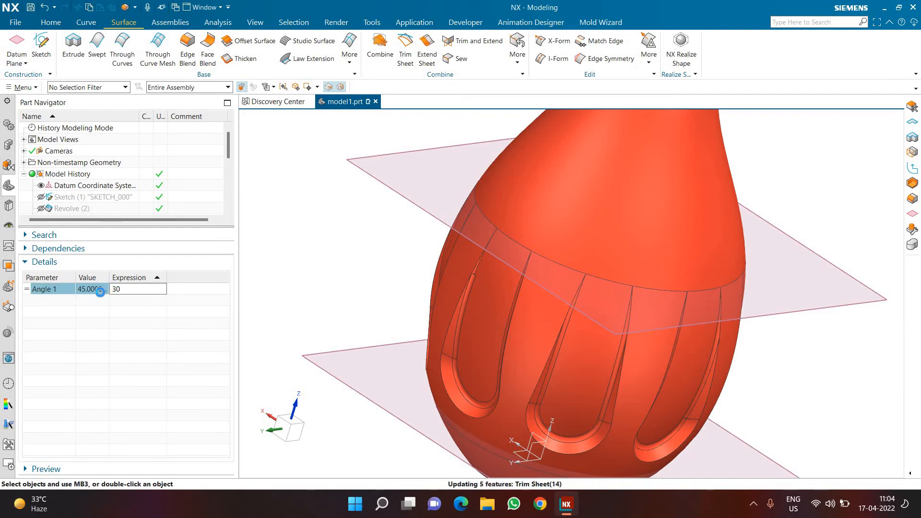
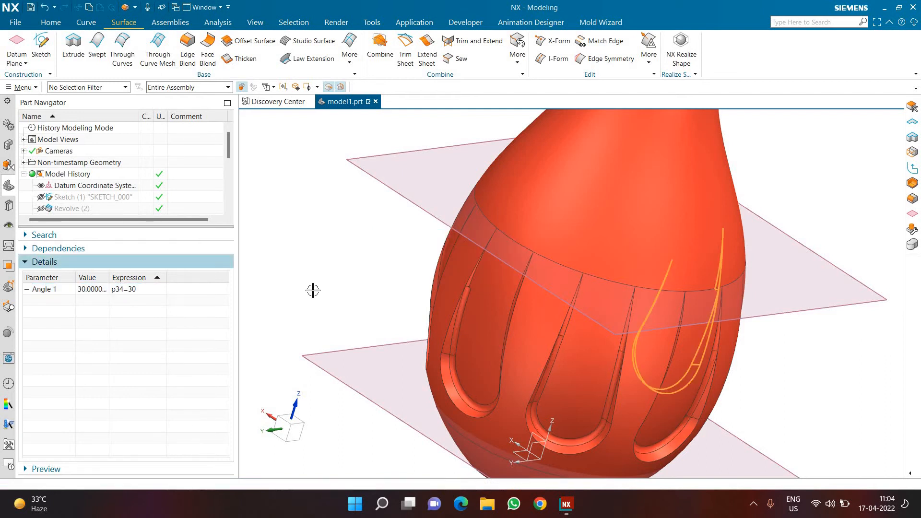
middle_click_drag(259, 269, 326, 267)
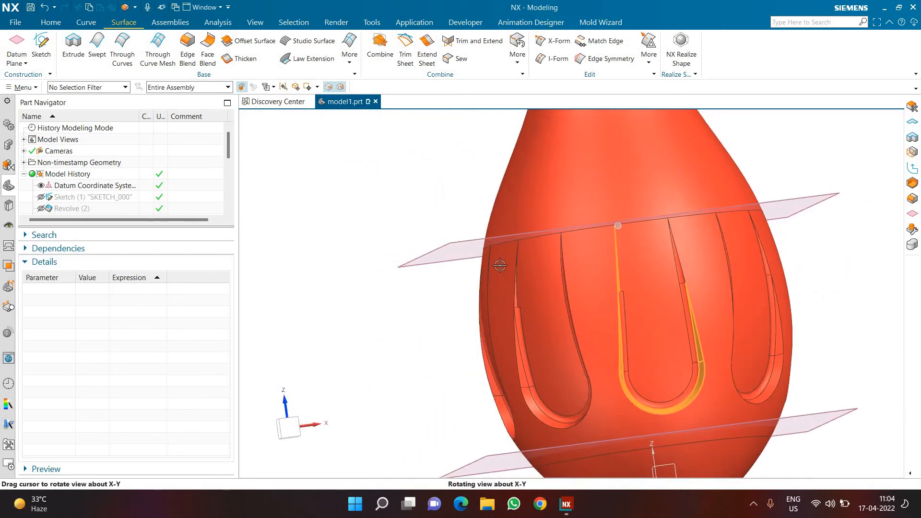
left_click(64, 265)
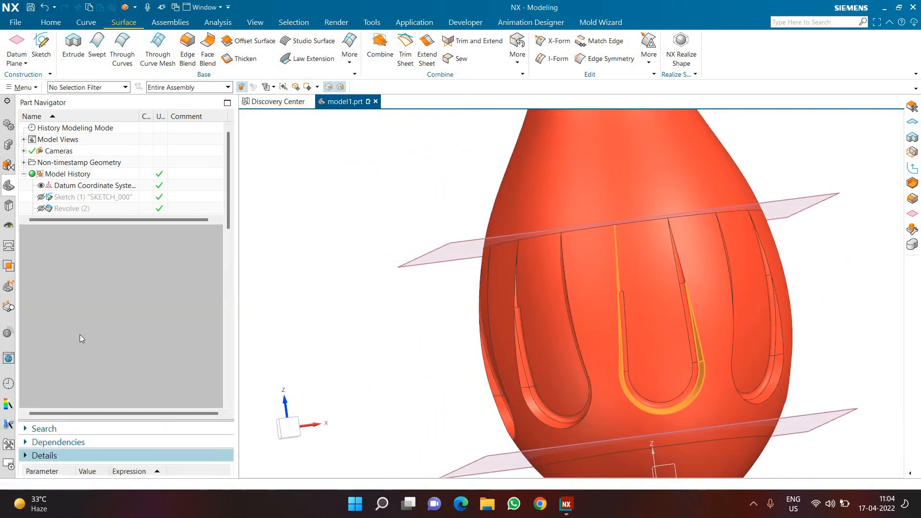
Delete the edge blend from the inner floor edges of the recesses
left_click(77, 370)
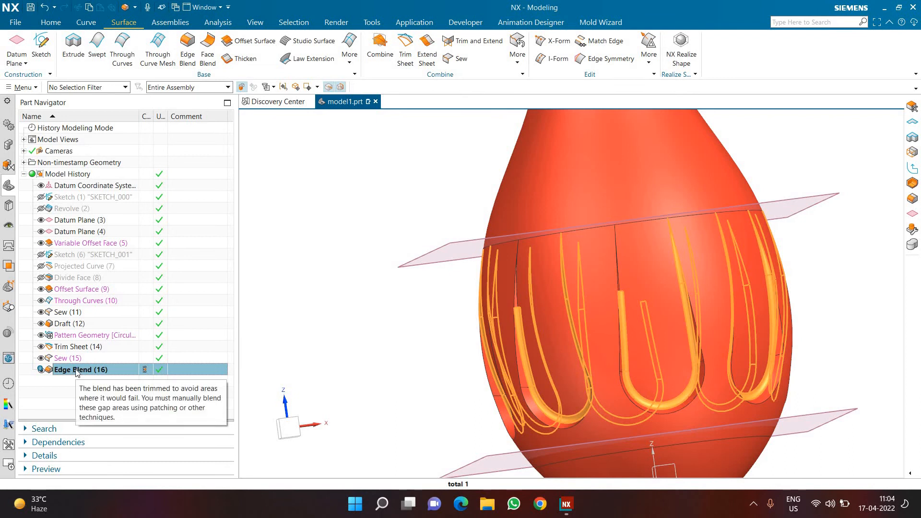
key("Delete")
scroll(274, 166, "down", 1)
scroll(259, 161, "down", 1)
scroll(274, 127, "up", 1)
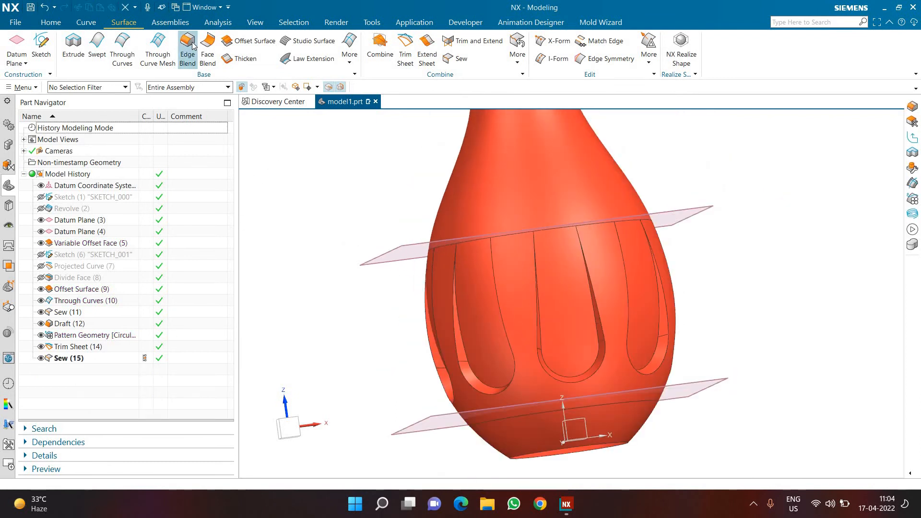
left_click(192, 45)
left_click(188, 48)
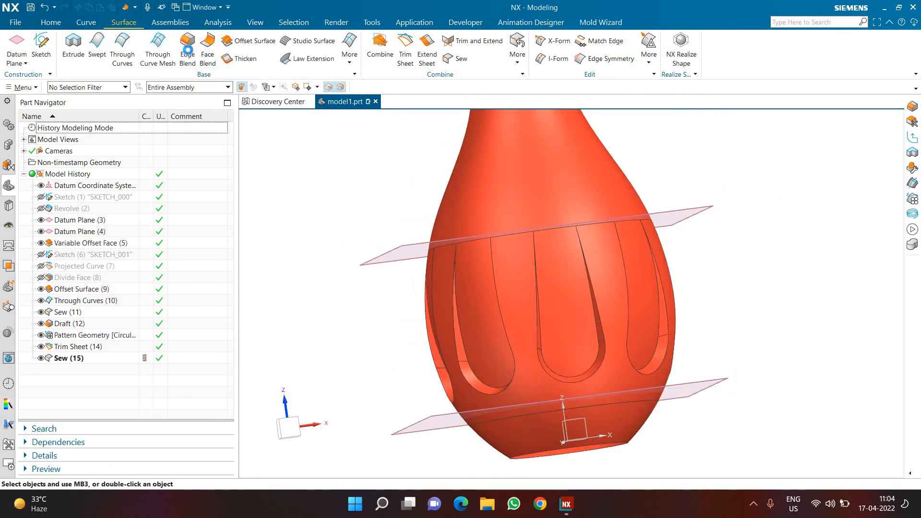
left_click(188, 50)
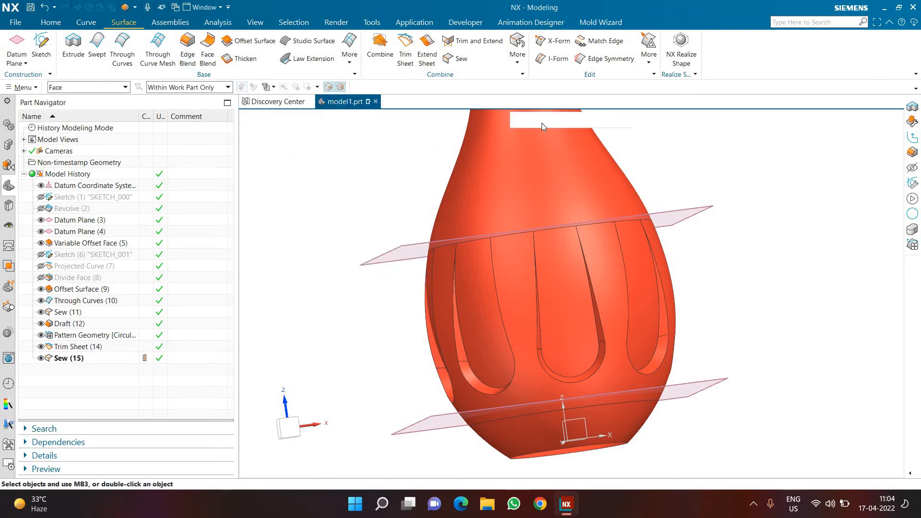
middle_click_drag(470, 254, 510, 132)
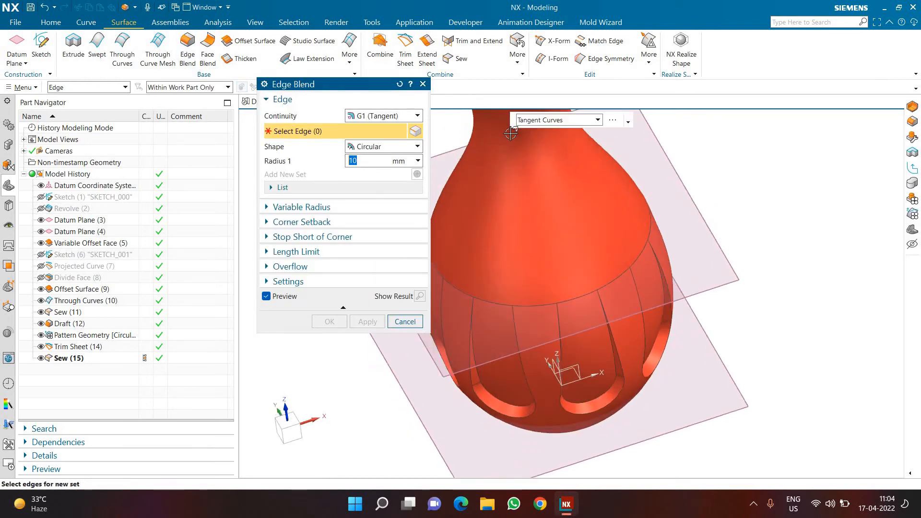
scroll(507, 403, "up", 2)
left_click(509, 392)
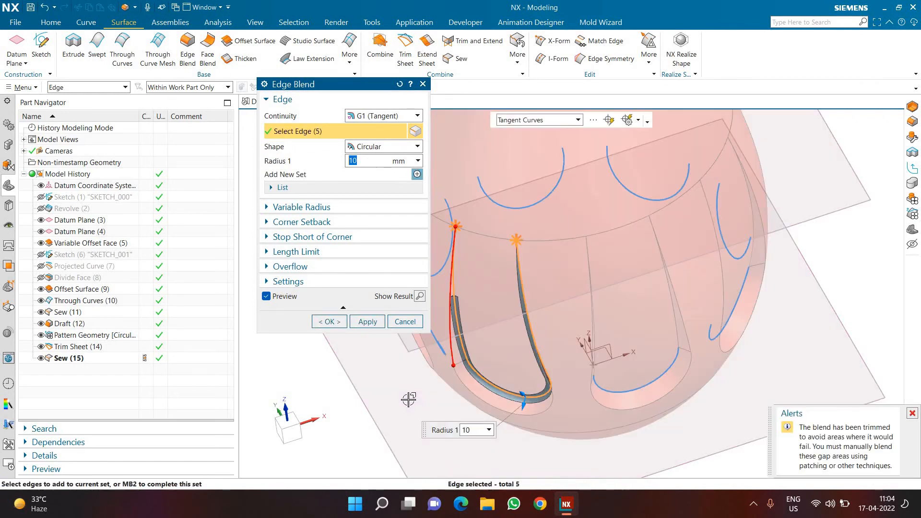
middle_click_drag(408, 396, 439, 330)
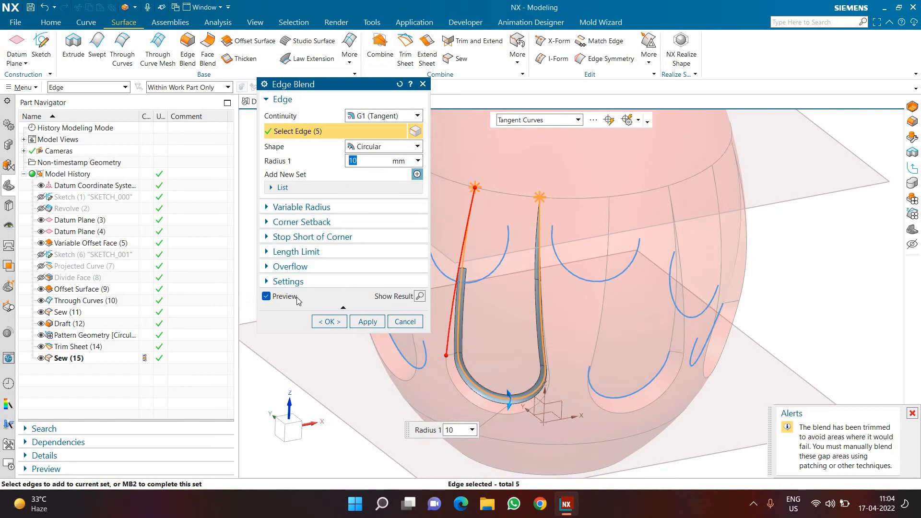
left_click(398, 84)
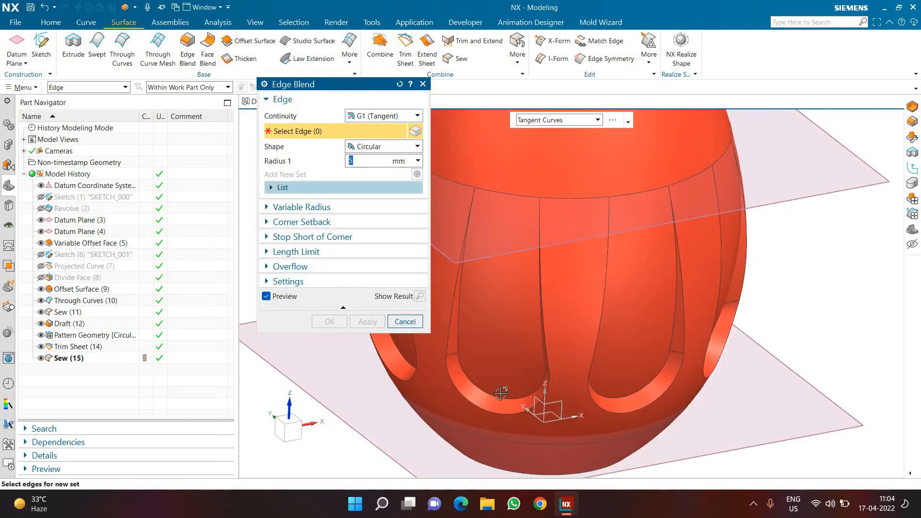
left_click(459, 396)
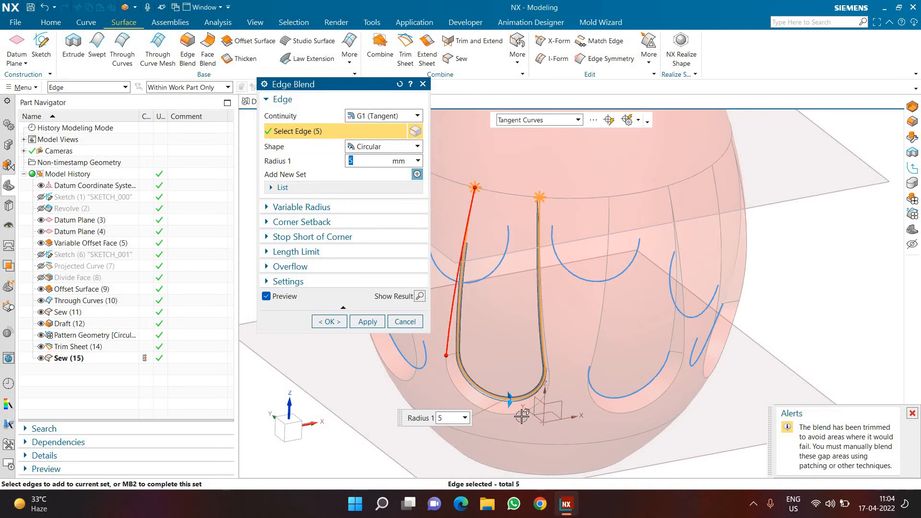
key("Escape")
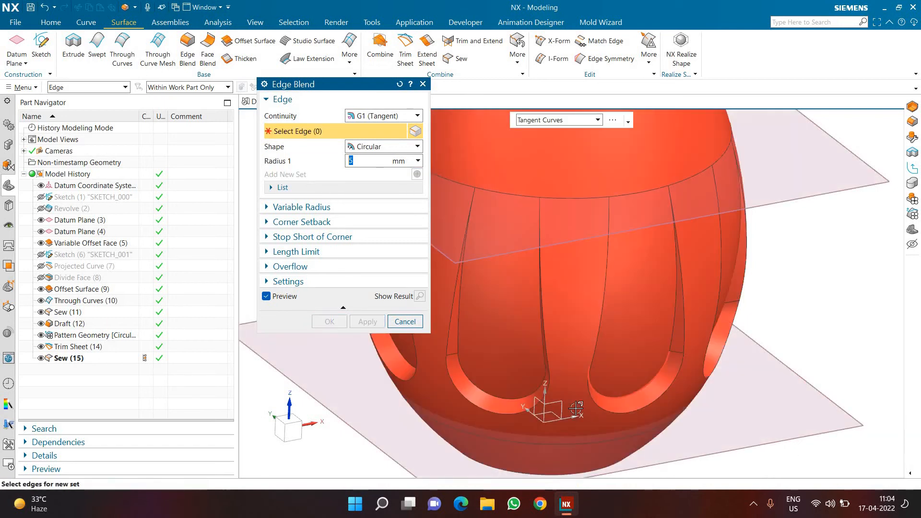
left_click(626, 393)
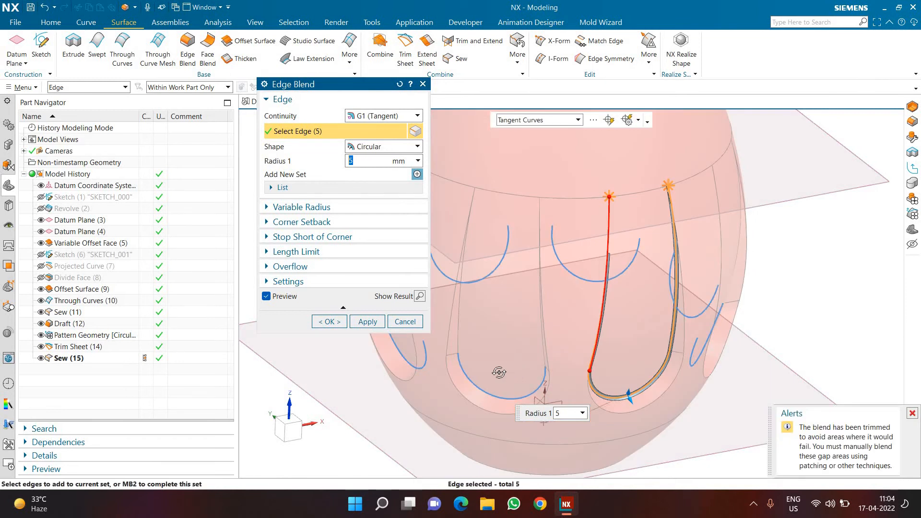
middle_click_drag(497, 373, 711, 360)
left_click(609, 120)
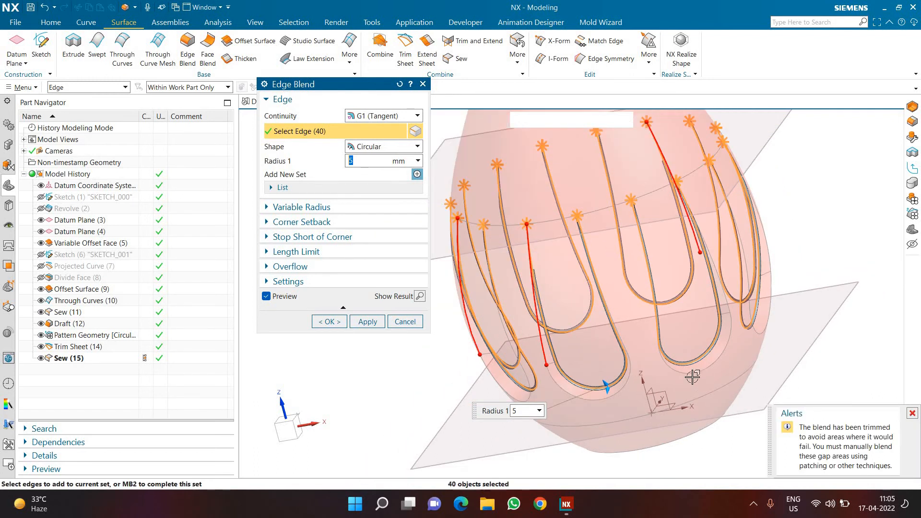
mouse_move(641, 353)
middle_mouse_down()
mouse_move(650, 316)
mouse_move(681, 319)
mouse_move(670, 330)
mouse_move(614, 331)
mouse_move(624, 303)
mouse_move(633, 304)
mouse_move(509, 318)
middle_mouse_up()
left_click(411, 326)
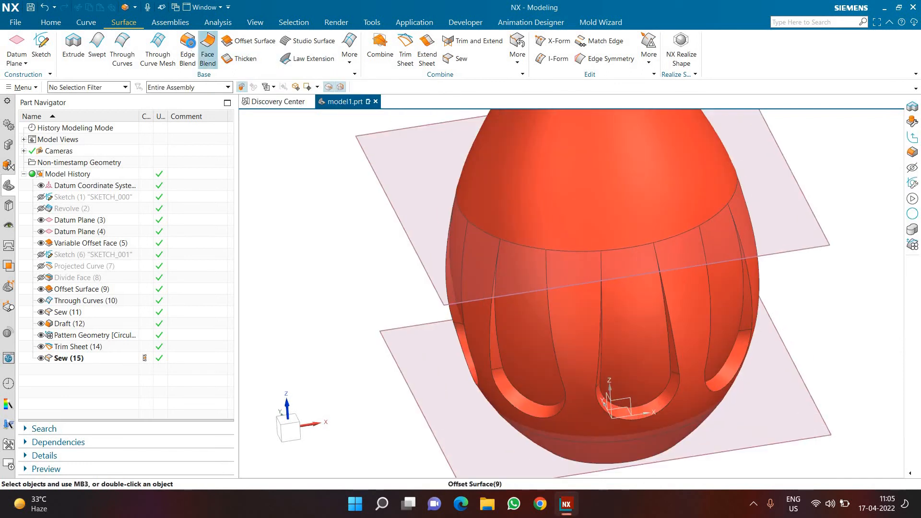
Blend the outer rim edges of all eight recesses with a circular G1 Edge Blend of 20 mm radius
left_click(187, 48)
left_click(513, 405)
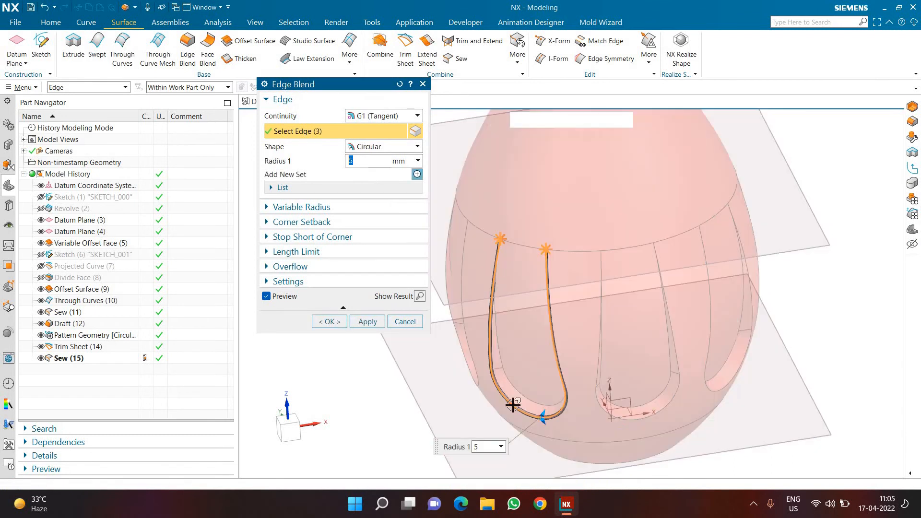
left_click(609, 123)
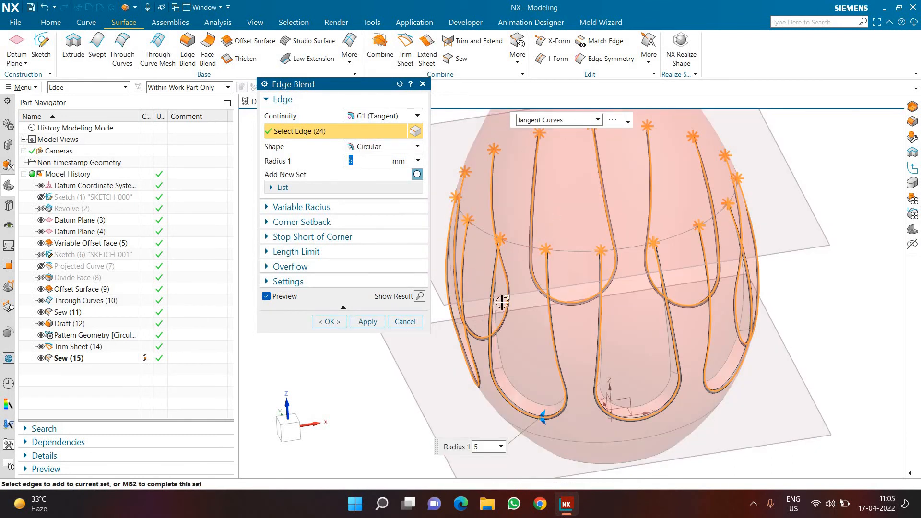
scroll(501, 302, "down", 2)
scroll(501, 303, "up", 2)
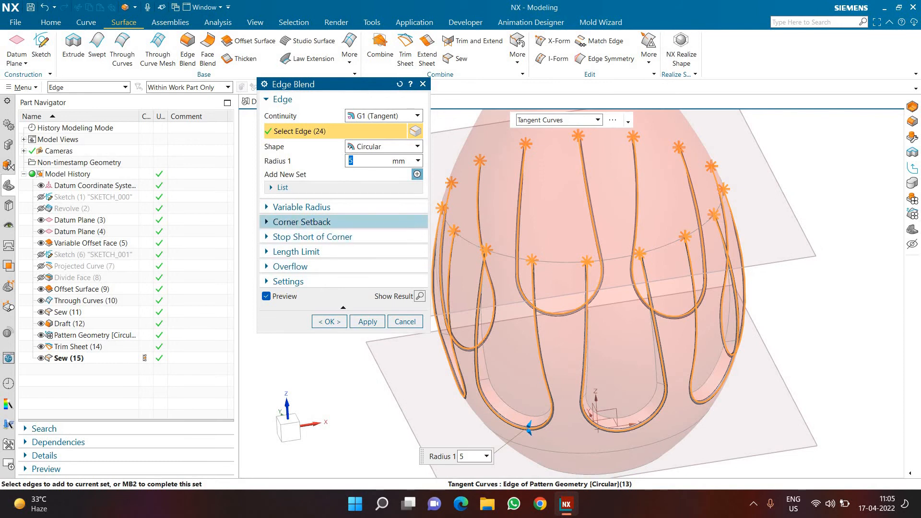
type("0")
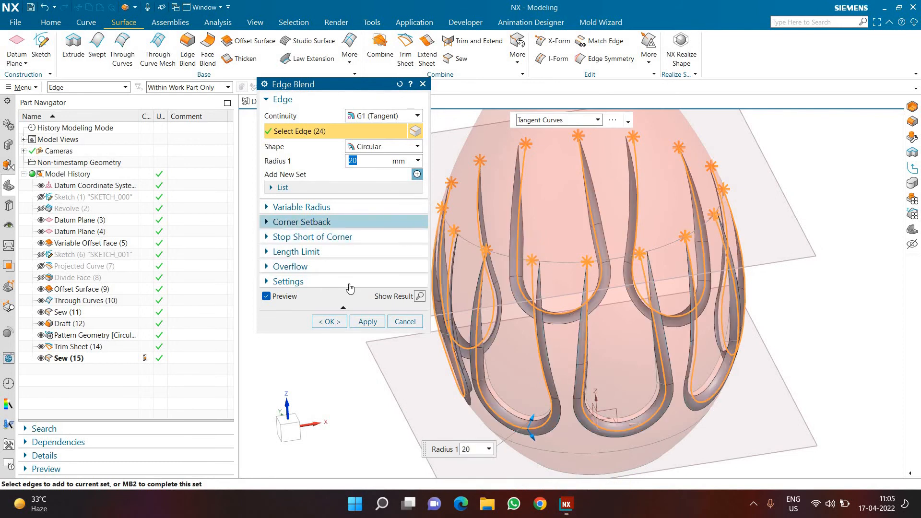
left_click(329, 321)
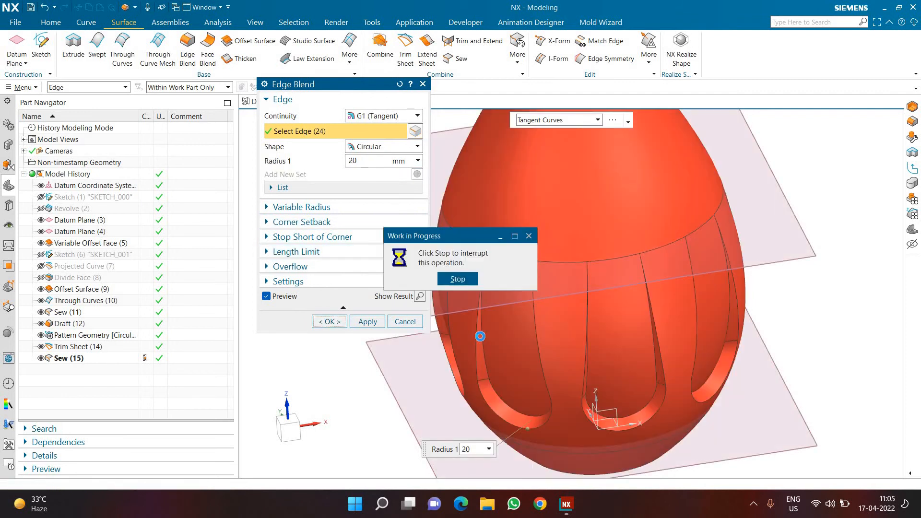
middle_click_drag(512, 335, 490, 312)
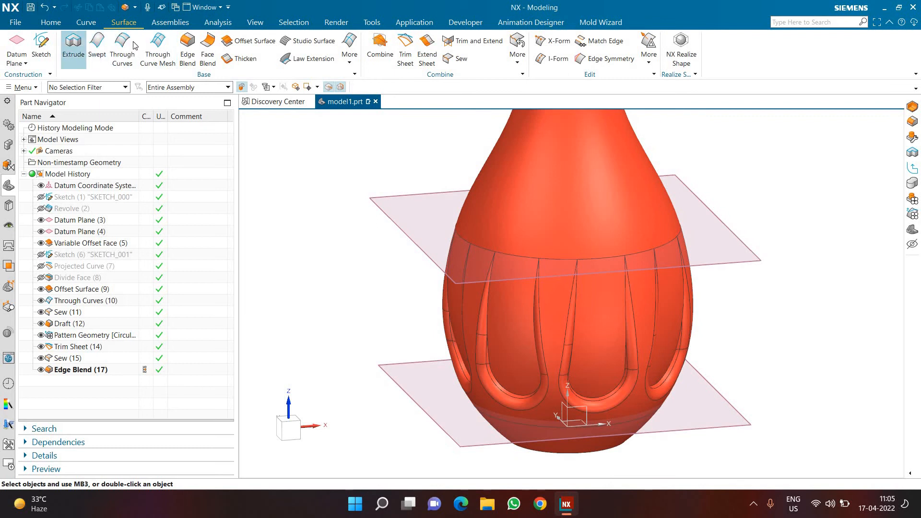
Start a circular G1 Edge Blend on the inner floor edges of all eight recesses and try a 20 mm radius
key("b")
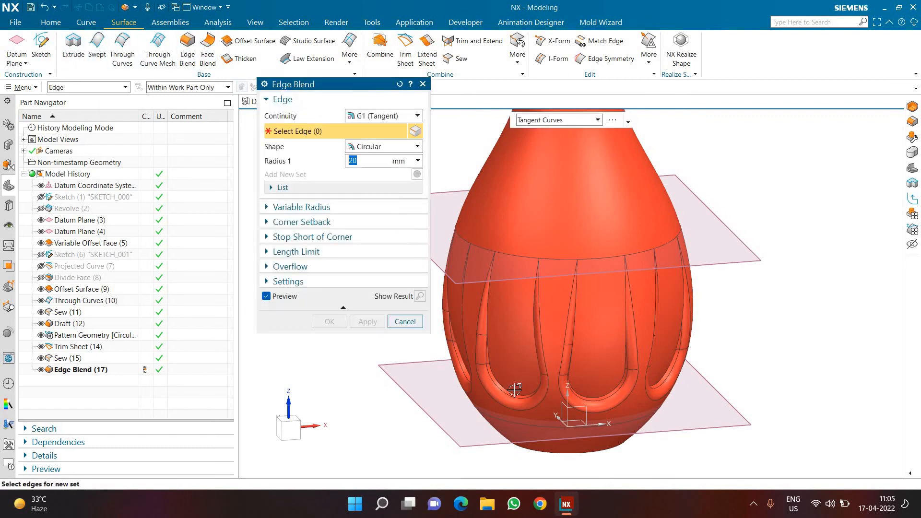
left_click(515, 389)
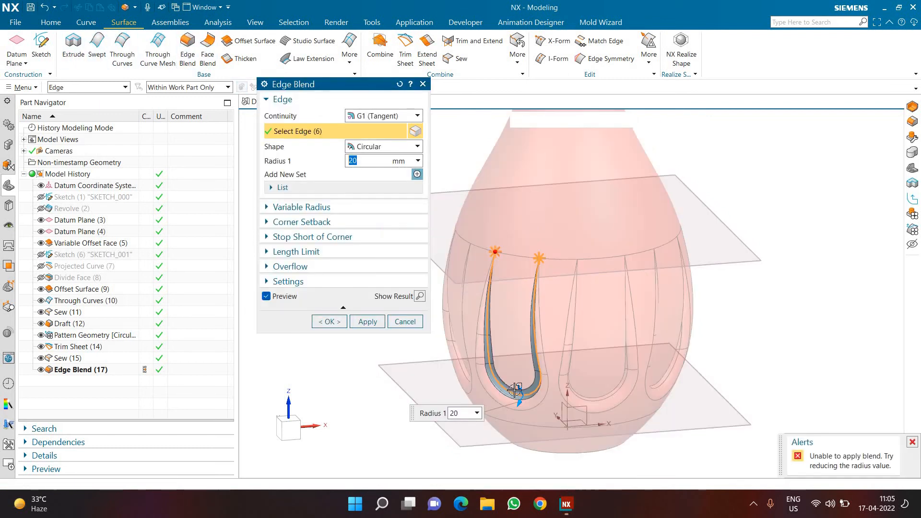
left_click(796, 359)
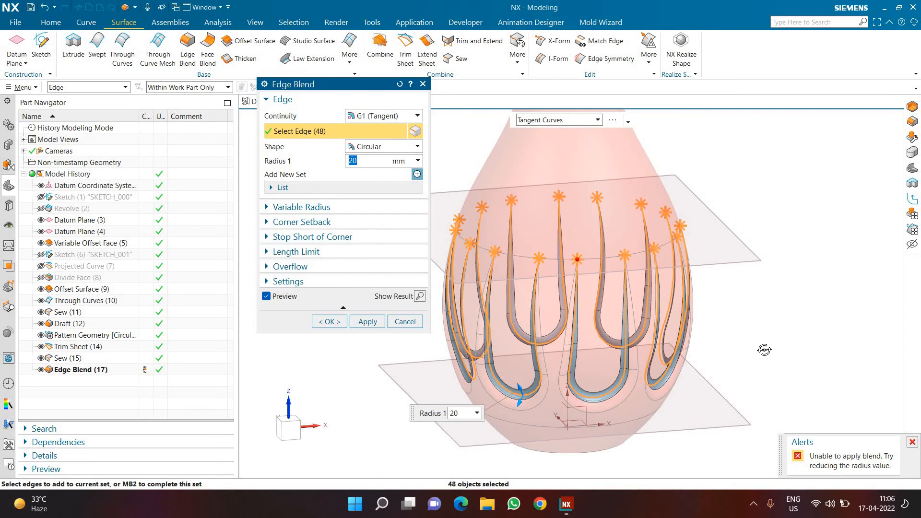
middle_click_drag(765, 350, 465, 251)
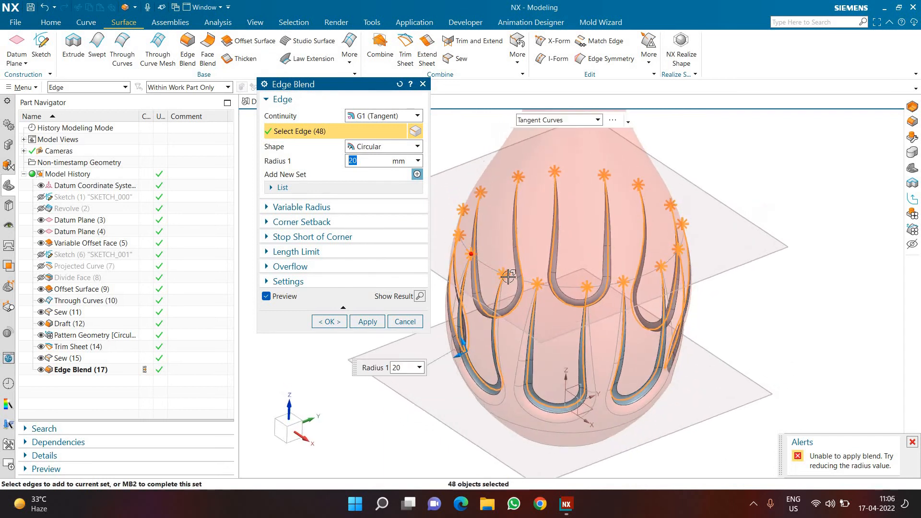
scroll(485, 257, "up", 5)
scroll(488, 261, "down", 5)
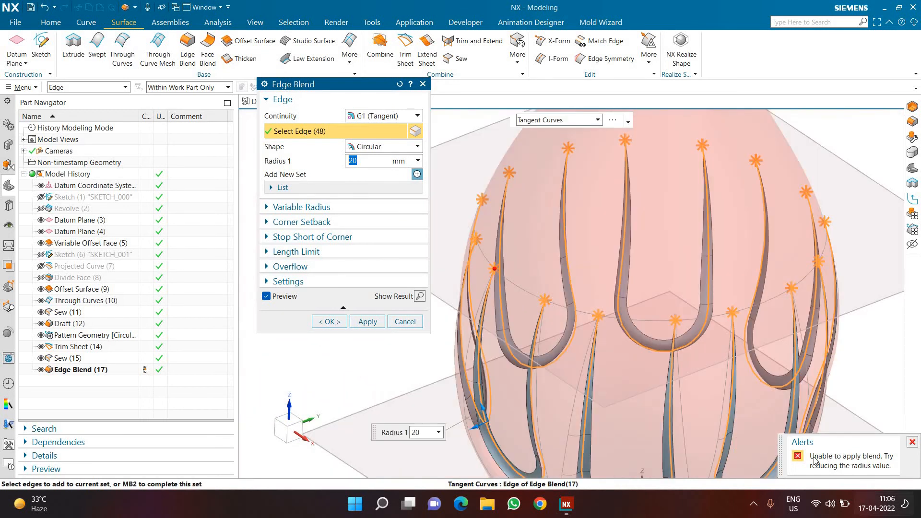
scroll(566, 264, "down", 4)
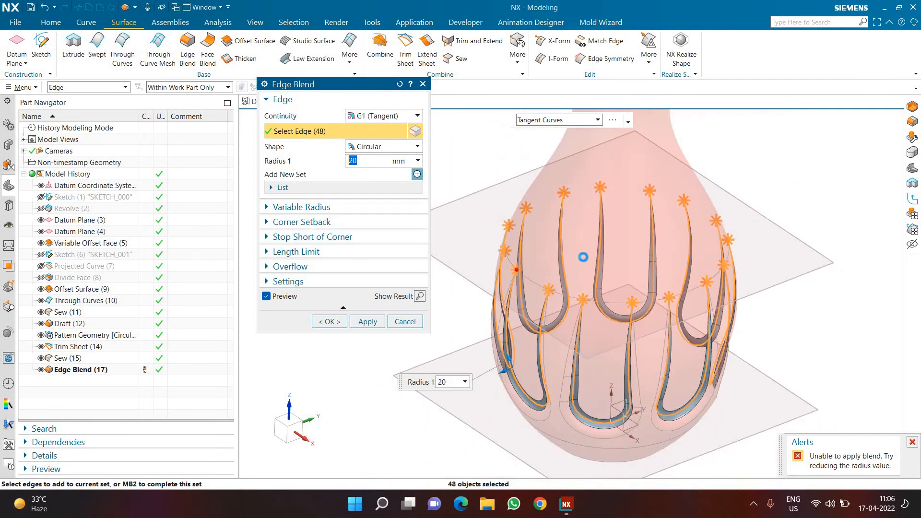
middle_click_drag(583, 251, 441, 297)
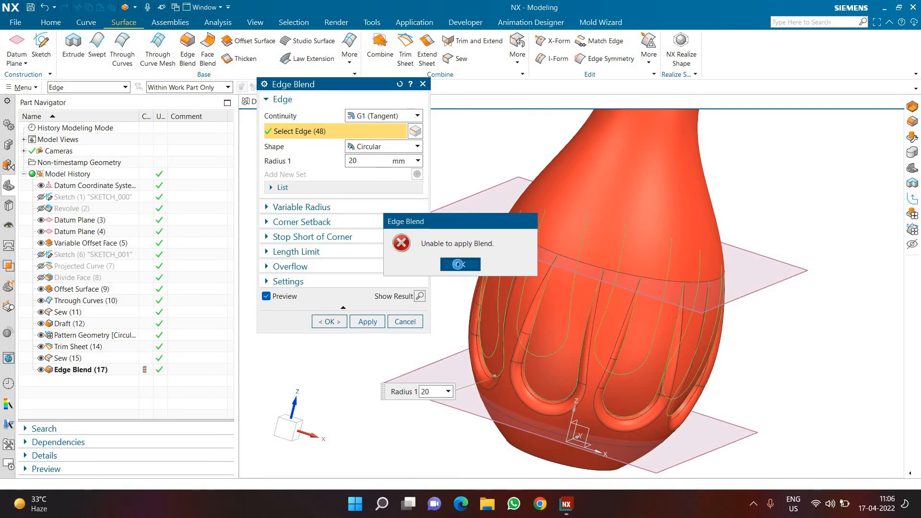
left_click(458, 264)
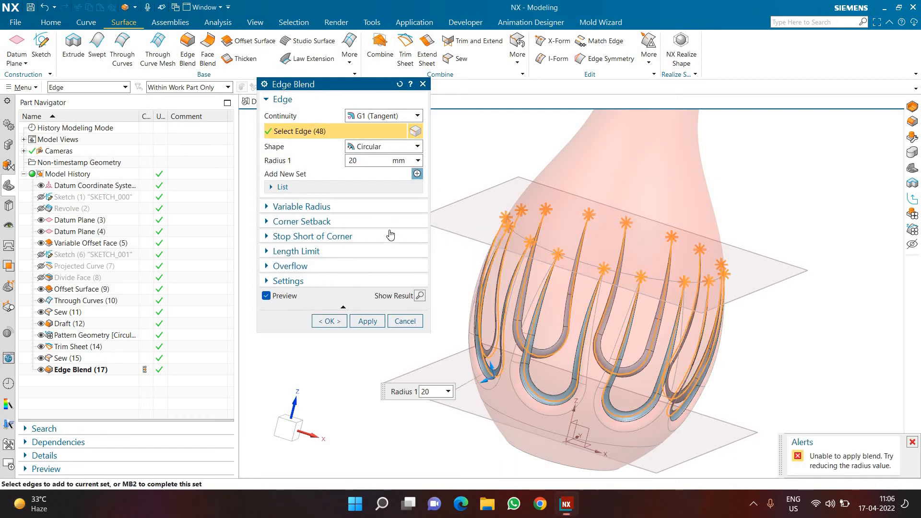
Try a 10 mm radius for the Edge Blend on the inner floor edges of all eight recesses
middle_click_drag(571, 272, 557, 286)
scroll(555, 286, "up", 3)
scroll(508, 274, "down", 2)
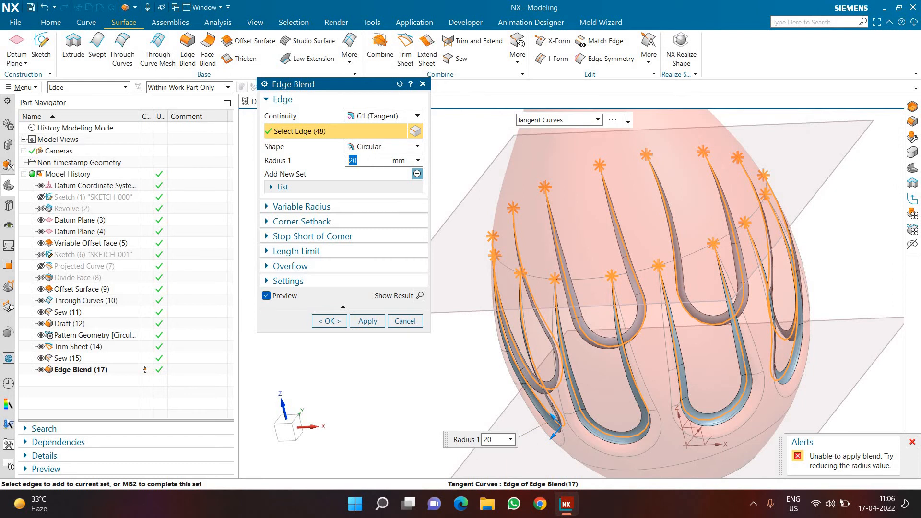
type("10")
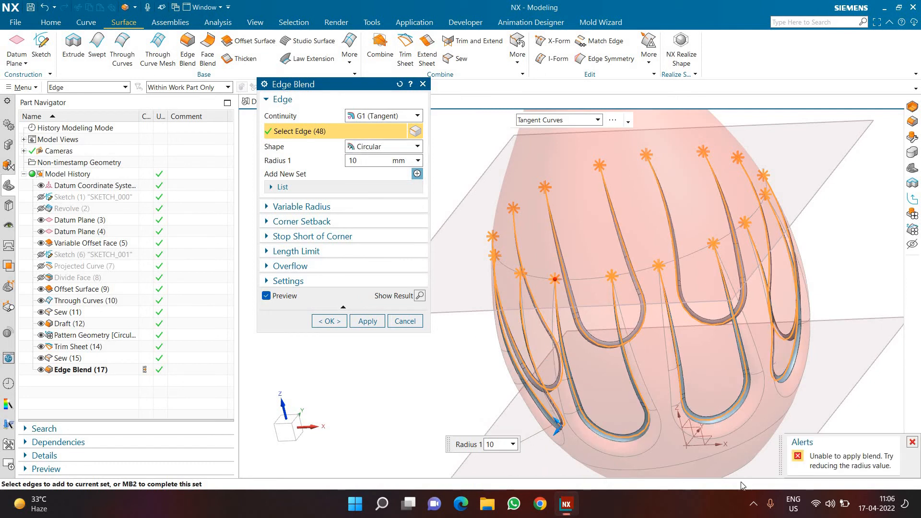
Examine the pointed upper tip of a recess where the inner edge blend runs out
scroll(552, 292, "up", 3)
scroll(552, 291, "up", 5)
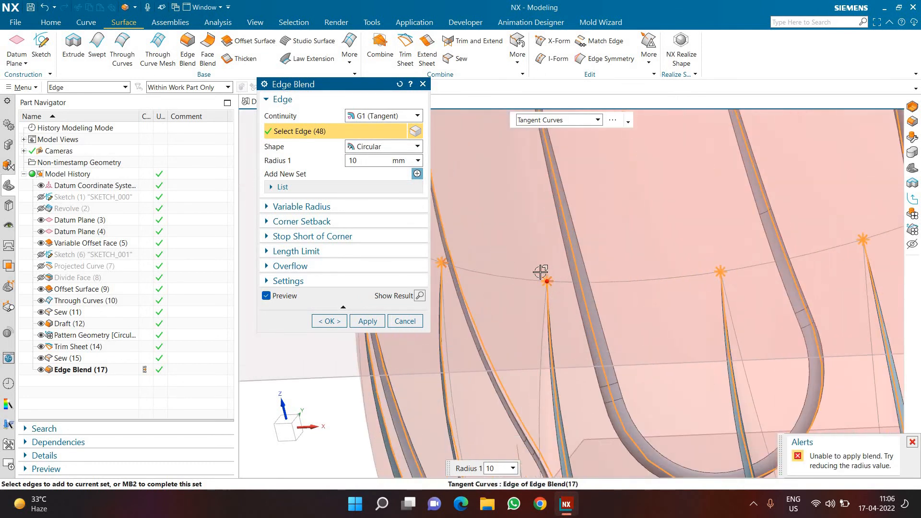
scroll(536, 261, "up", 6)
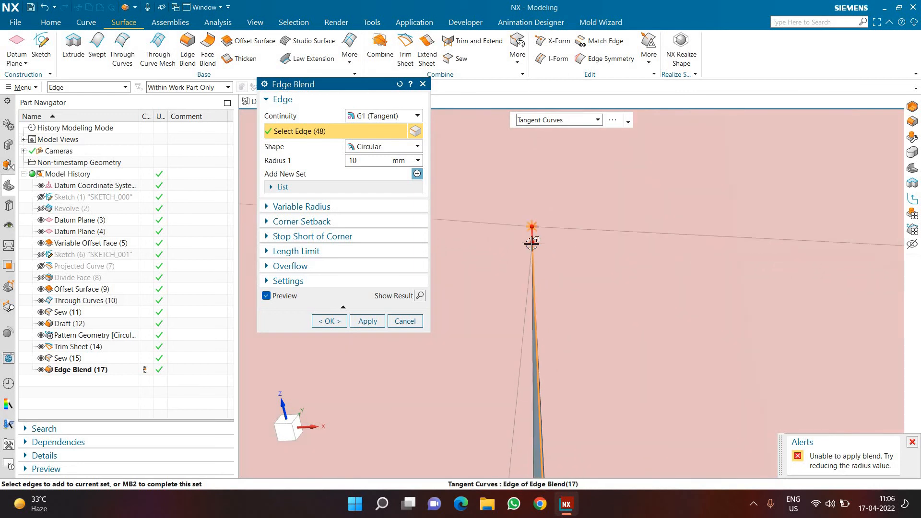
scroll(535, 224, "up", 3)
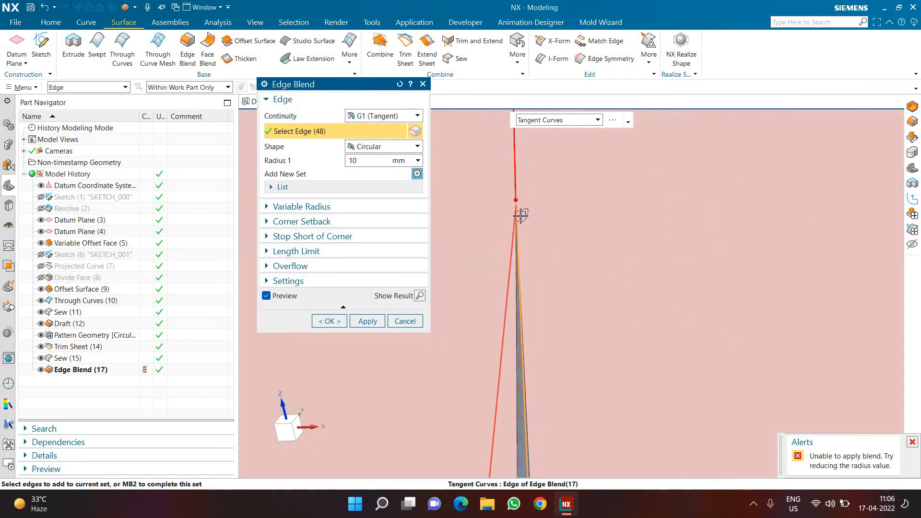
scroll(520, 213, "up", 2)
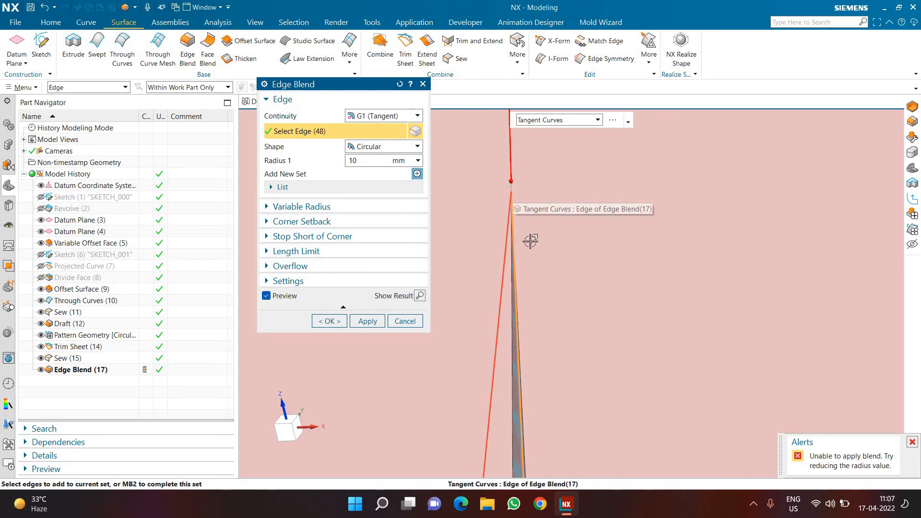
scroll(564, 266, "down", 10)
scroll(547, 253, "down", 10)
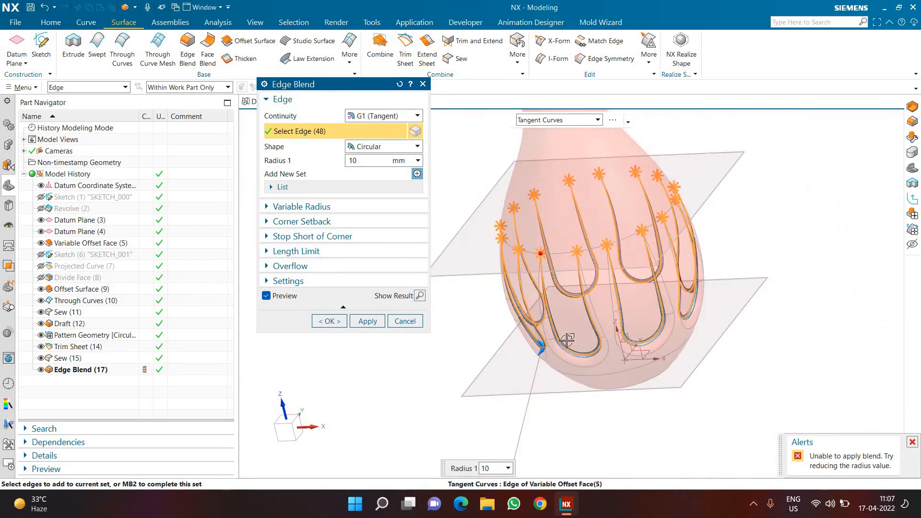
Deselect and reselect the inner floor edges of one front recess, and try a 5 mm Edge Blend radius on all recesses
scroll(561, 346, "up", 3)
left_click(561, 345, "shift")
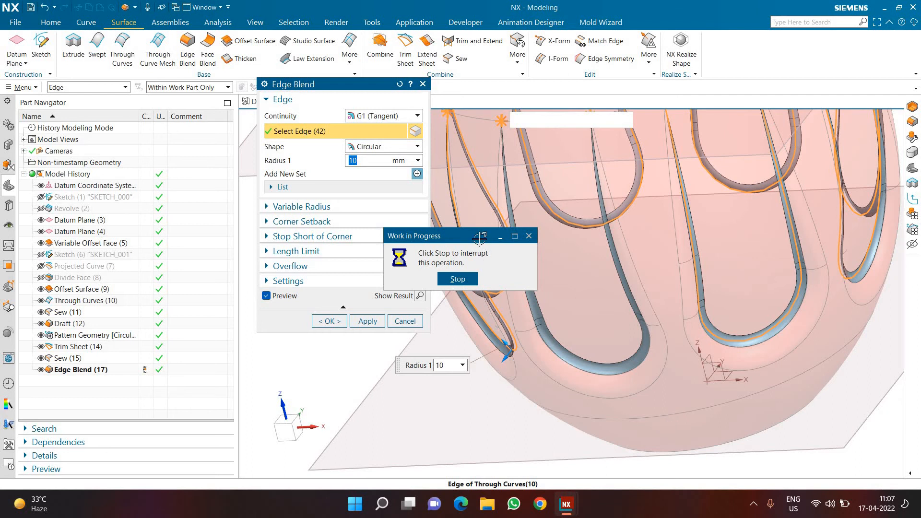
scroll(523, 340, "down", 5)
scroll(638, 379, "up", 3)
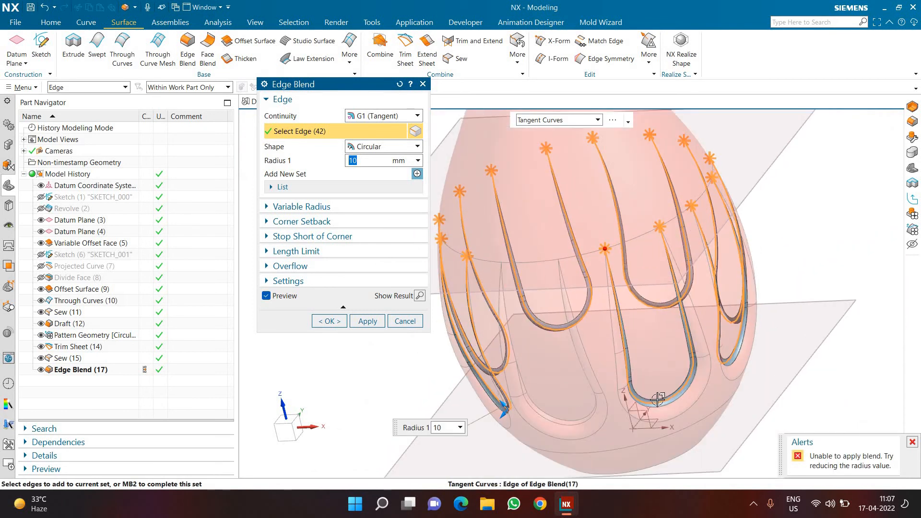
left_click(582, 416)
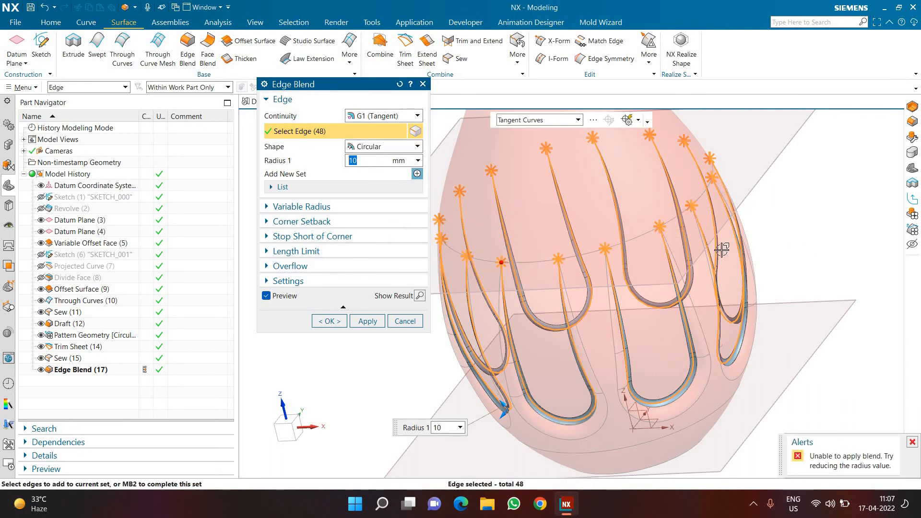
type("5")
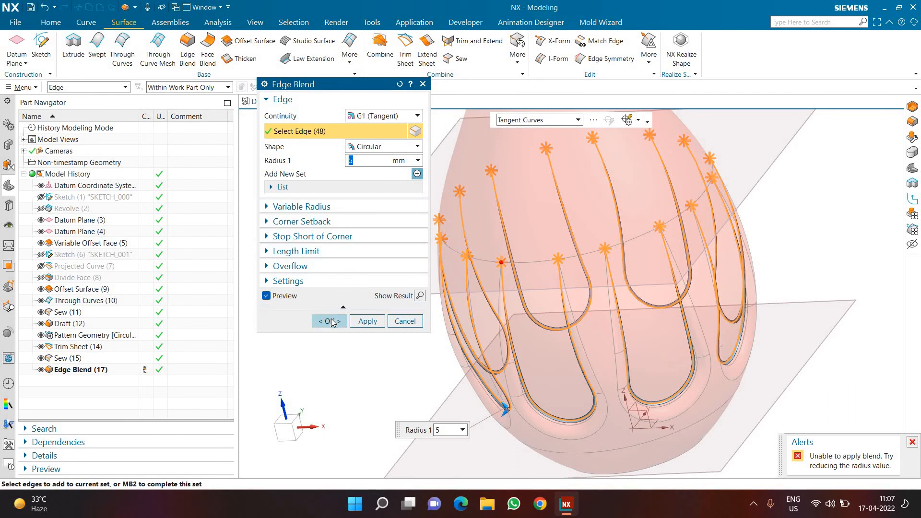
left_click(374, 327)
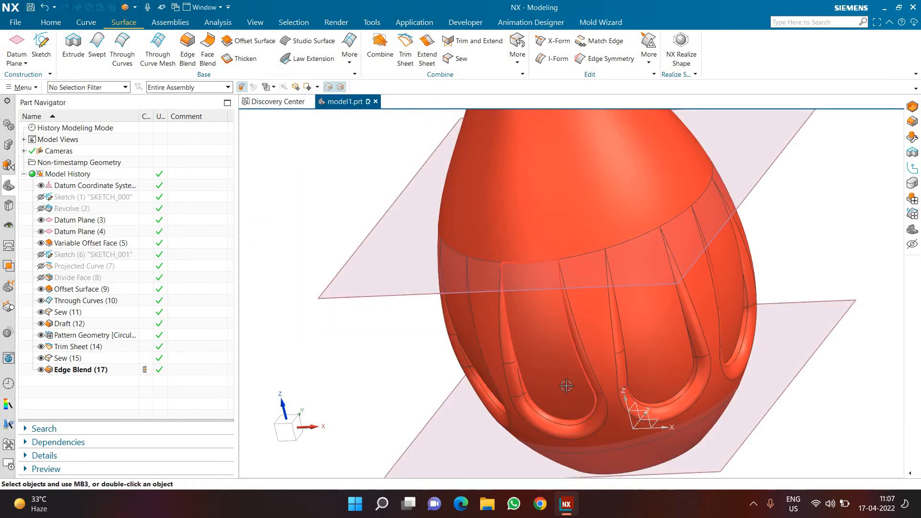
Start a Two-face Face Blend for the recesses and restrict face selection to Single Face
scroll(552, 379, "up", 3)
middle_click_drag(524, 333, 442, 174)
scroll(443, 174, "up", 8)
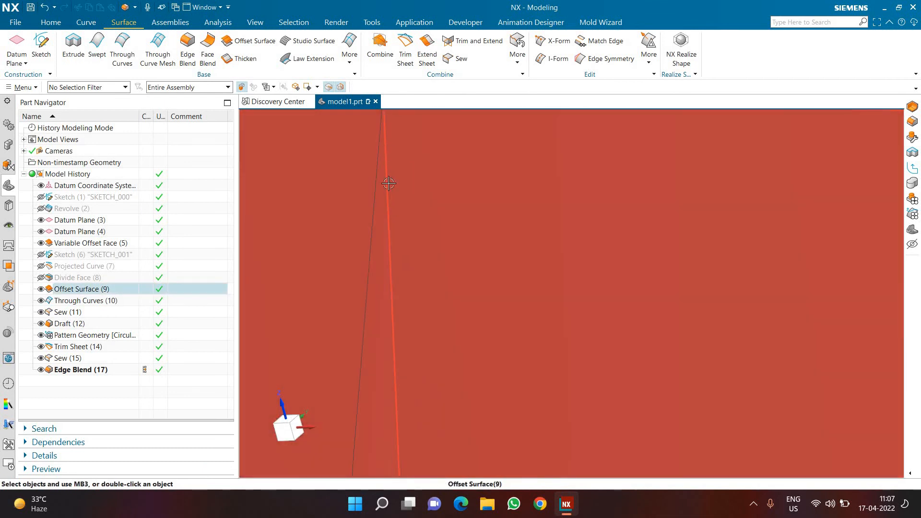
middle_click_drag(382, 201, 379, 197)
scroll(396, 186, "down", 6)
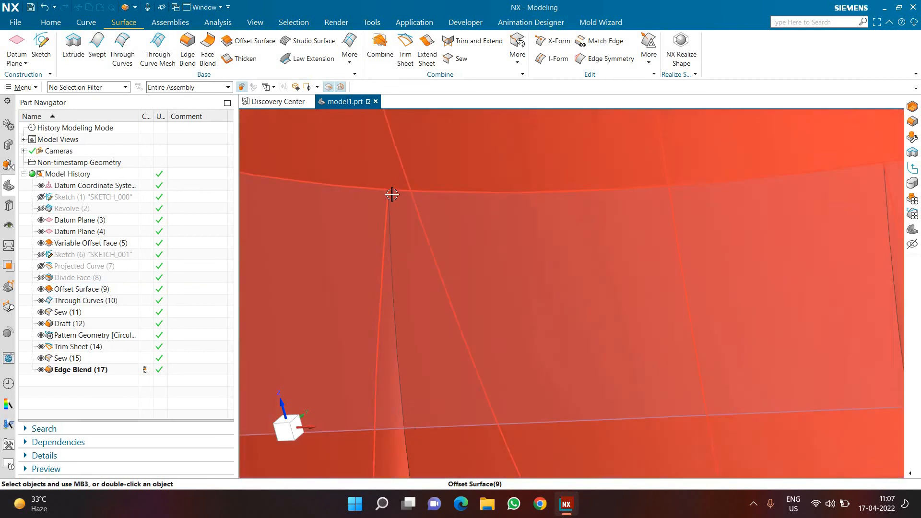
left_click(210, 62)
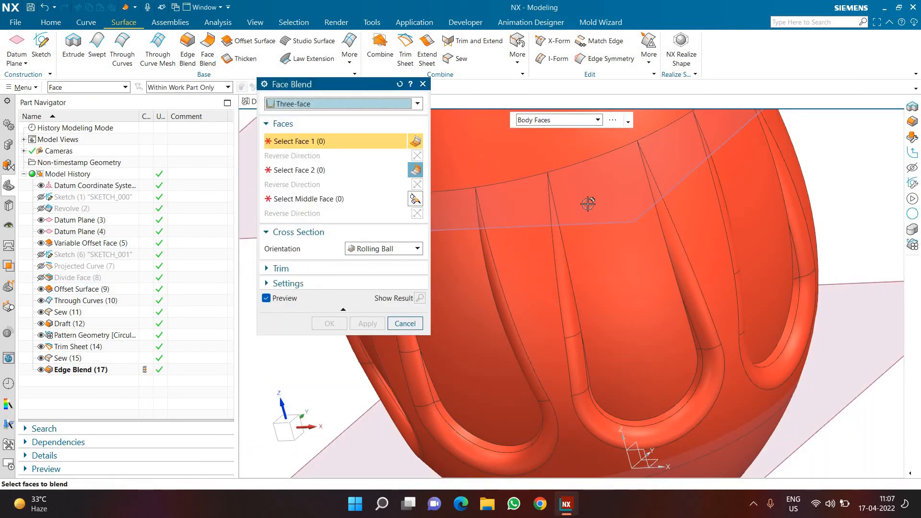
scroll(585, 201, "down", 2)
left_click(317, 104)
left_click(298, 114)
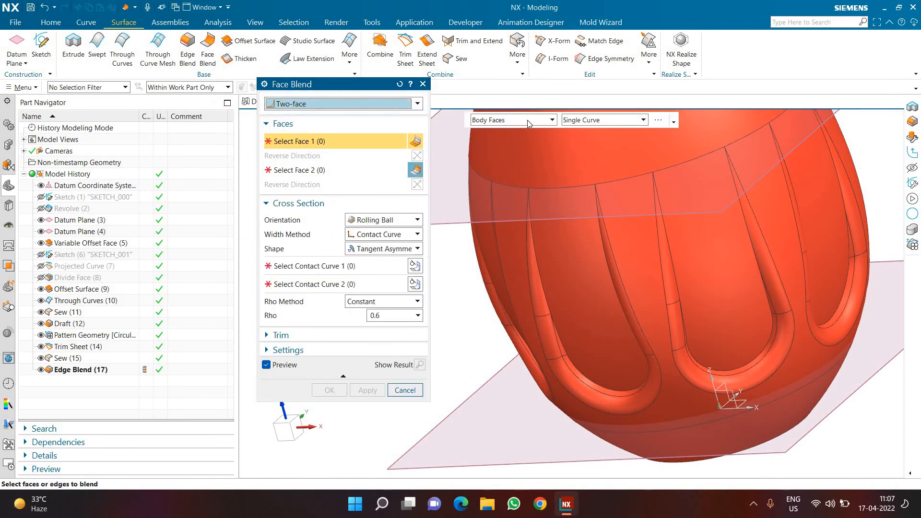
left_click(522, 125)
left_click(489, 140)
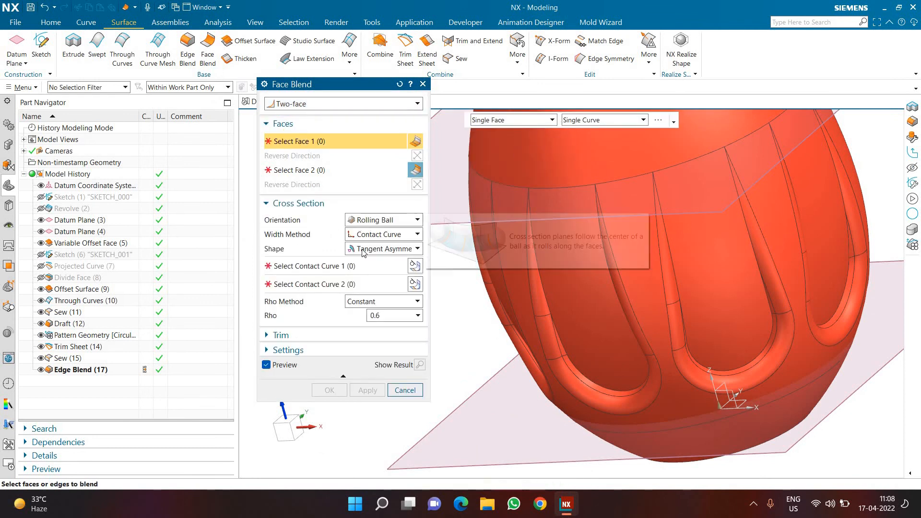
Set the Face Blend's width method to Automatic and its cross-section shape to Circular
left_click(379, 234)
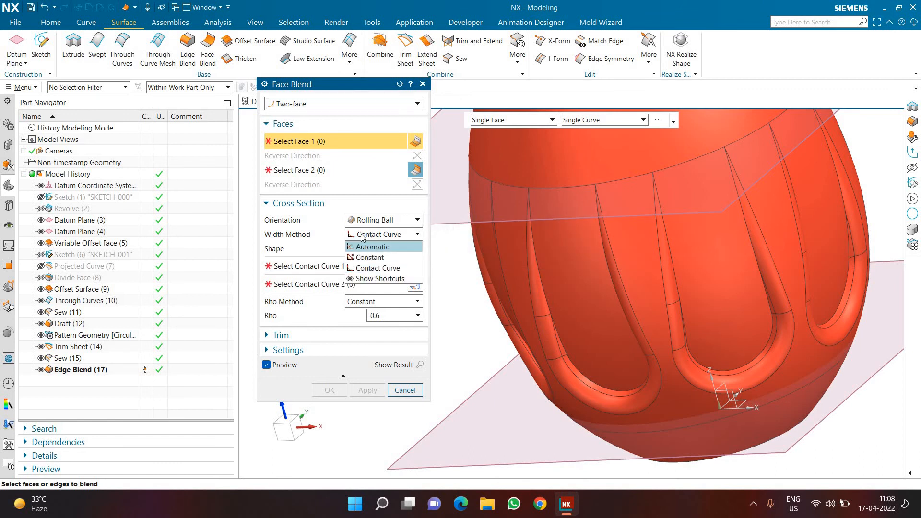
left_click(375, 246)
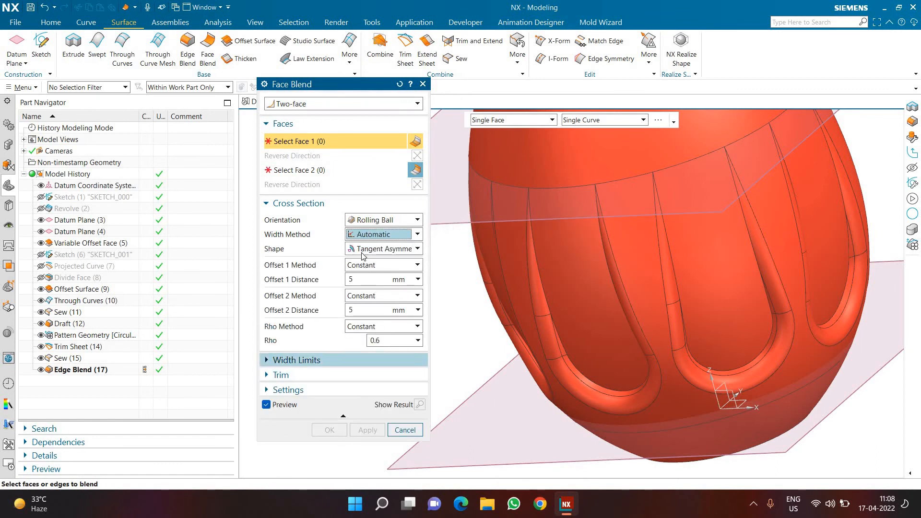
left_click(379, 249)
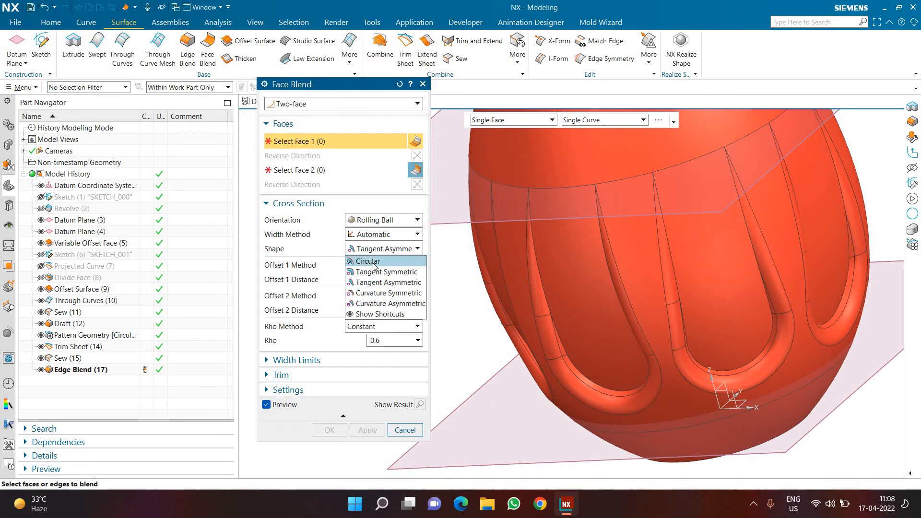
left_click(376, 263)
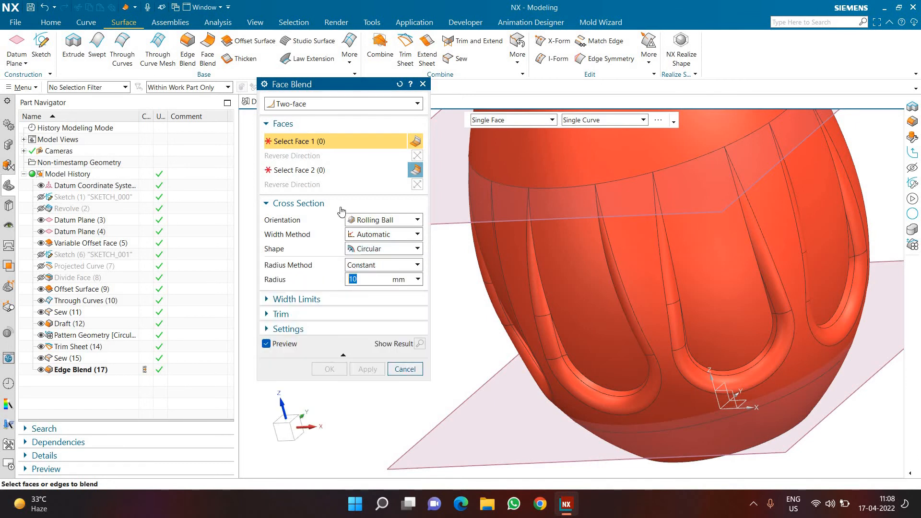
Try a 10 mm Face Blend using a recess rim blend face and a recess floor face as inputs
scroll(533, 288, "down", 3)
left_click(526, 297)
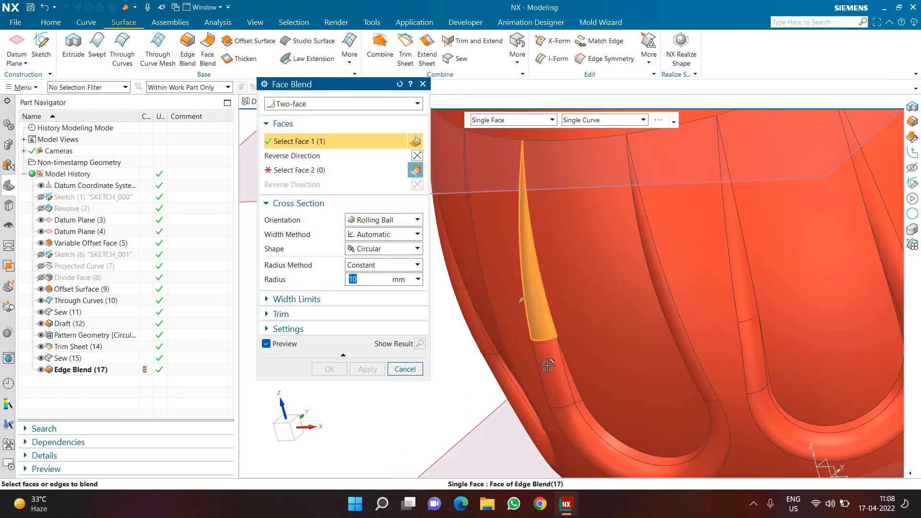
left_click(556, 391)
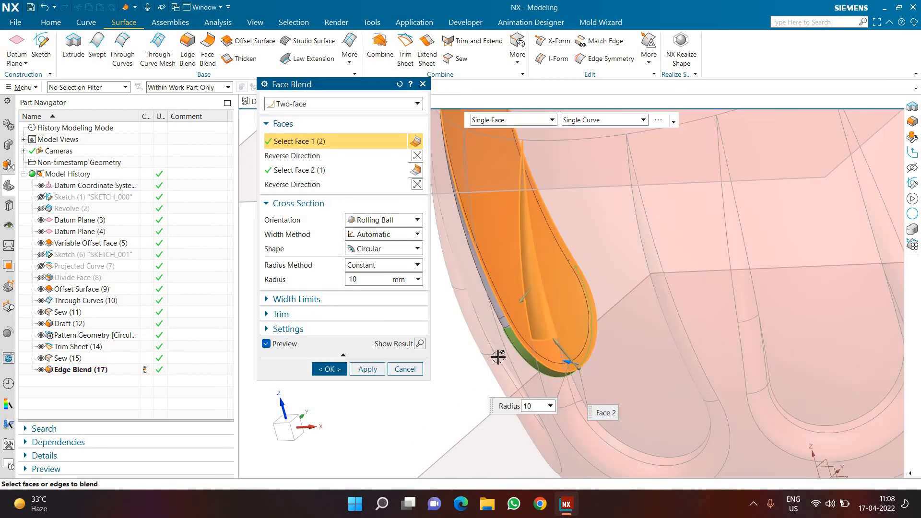
scroll(497, 357, "up", 3)
middle_click_drag(500, 351, 585, 324)
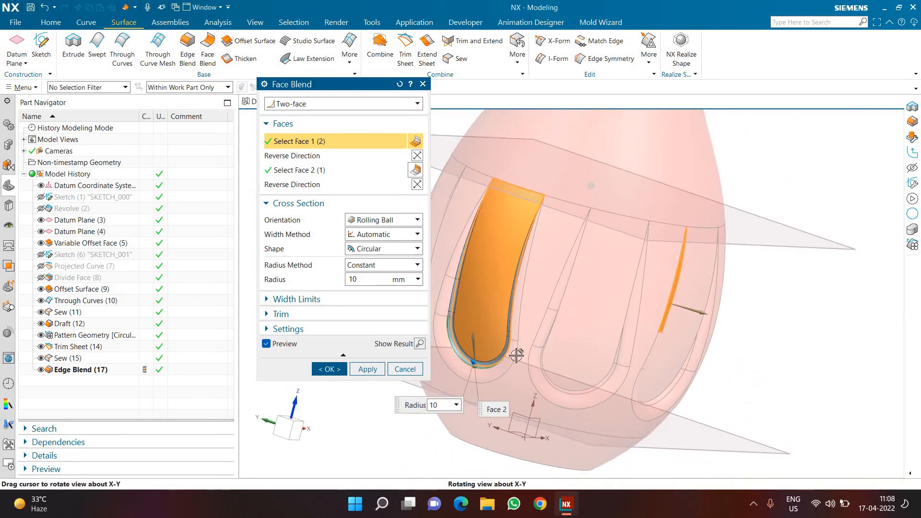
middle_click_drag(516, 355, 510, 369)
left_click(489, 380, "shift")
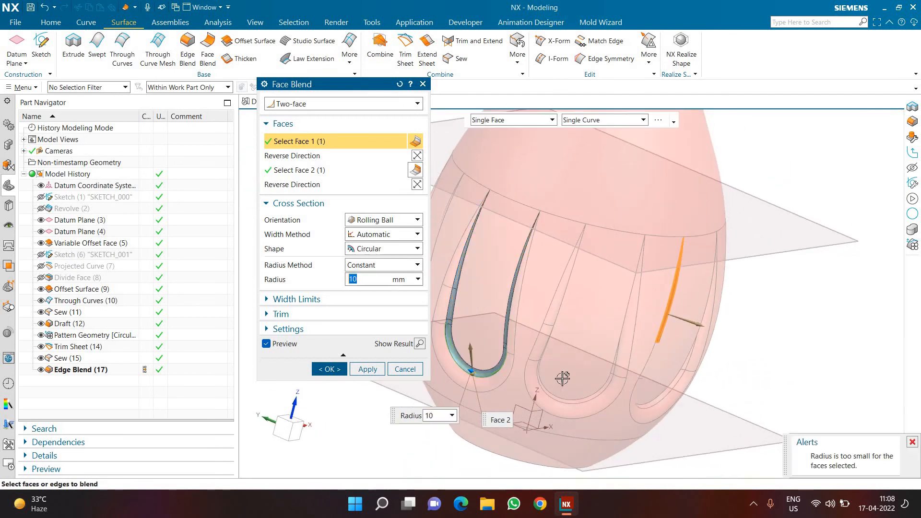
key("Escape")
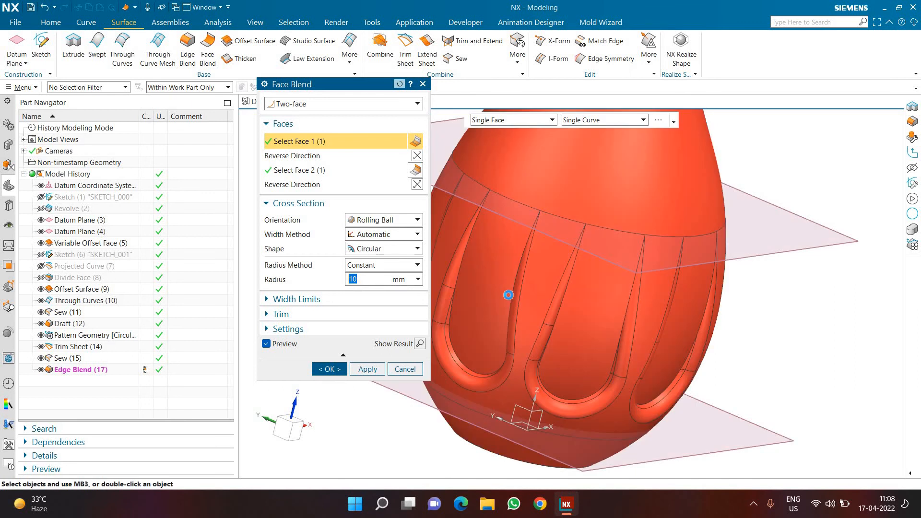
Set the Face Blend's curve selection rule to Tangent Curves and try picking Face 1 at a recess's inner edge with Body Faces active
left_click(323, 143)
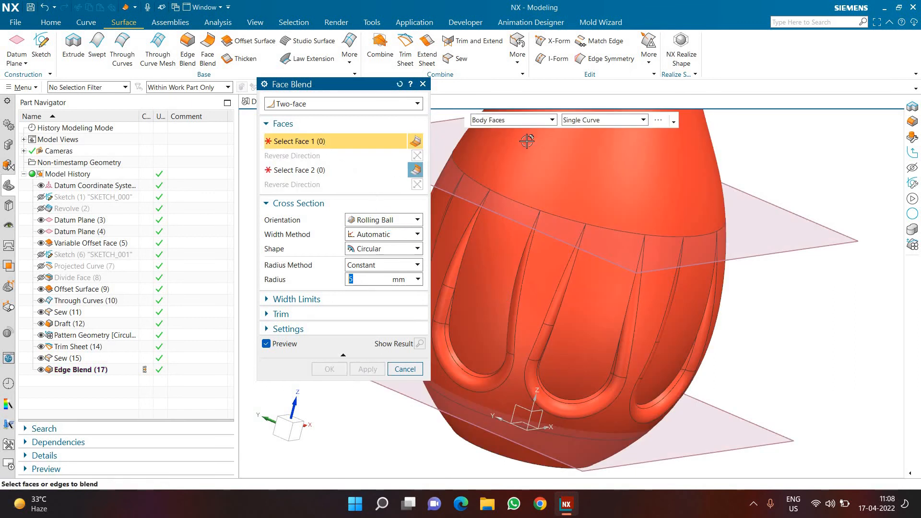
left_click(552, 120)
left_click(605, 120)
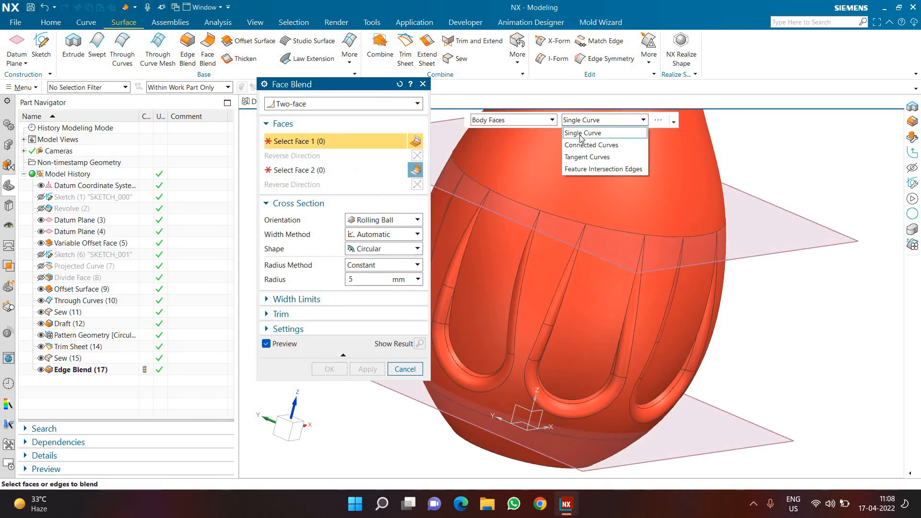
left_click(578, 154)
scroll(576, 406, "up", 2)
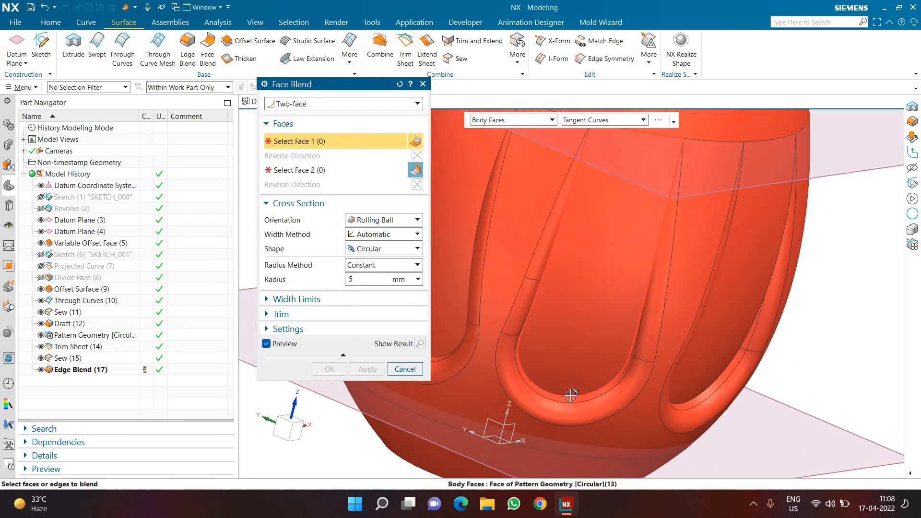
left_click(585, 408)
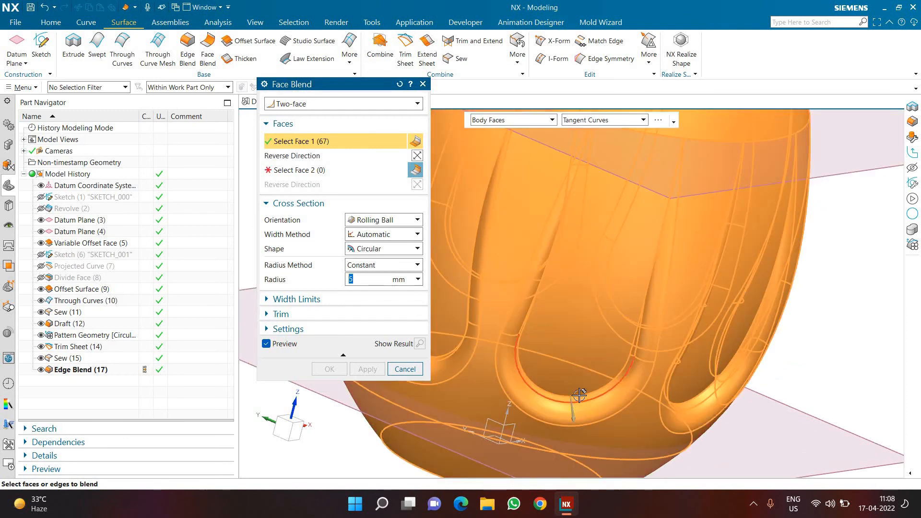
left_click(579, 396, "shift")
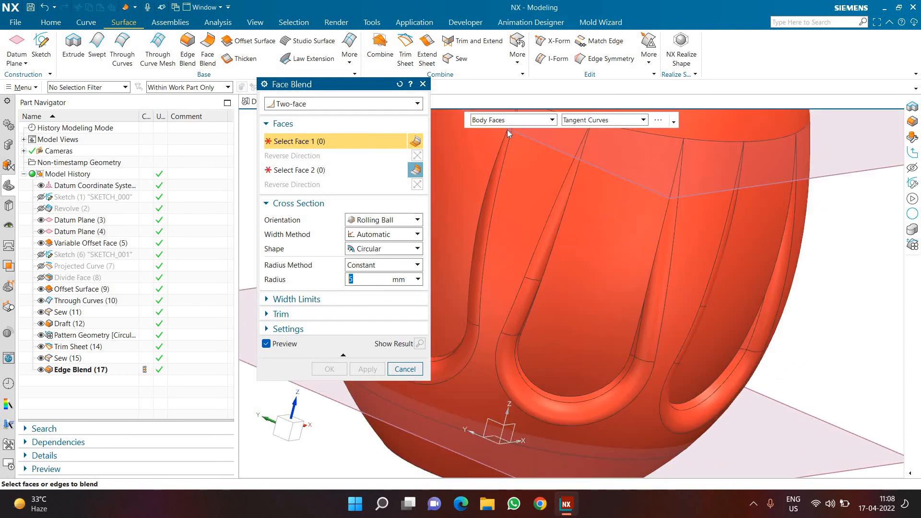
Restrict face selection to Single Face, deselect the recess floor face, and pick the recess's inner floor edge as the Face Blend input
left_click(509, 120)
left_click(499, 131)
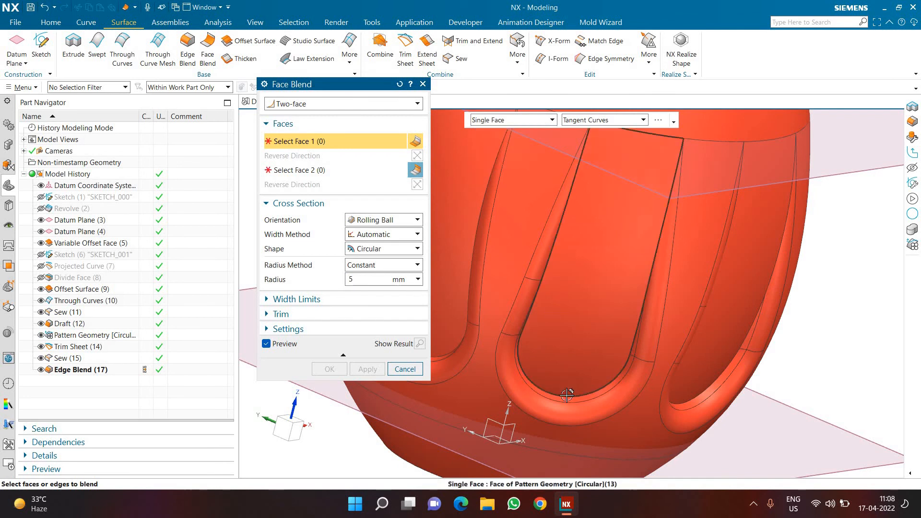
left_click(567, 393)
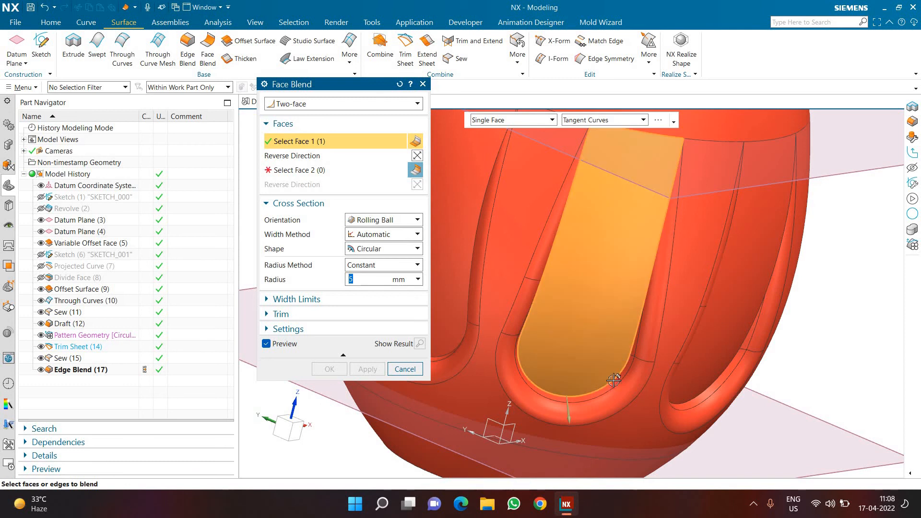
left_click(630, 351, "shift")
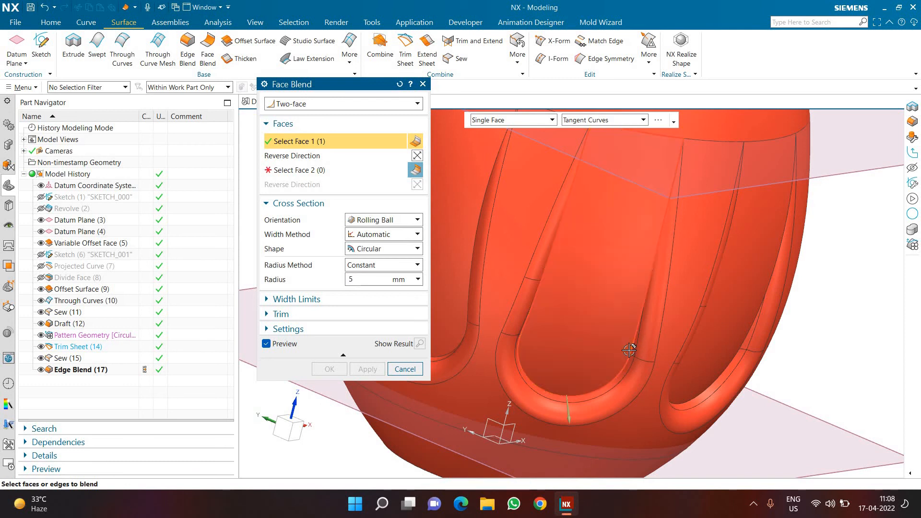
left_click(658, 244)
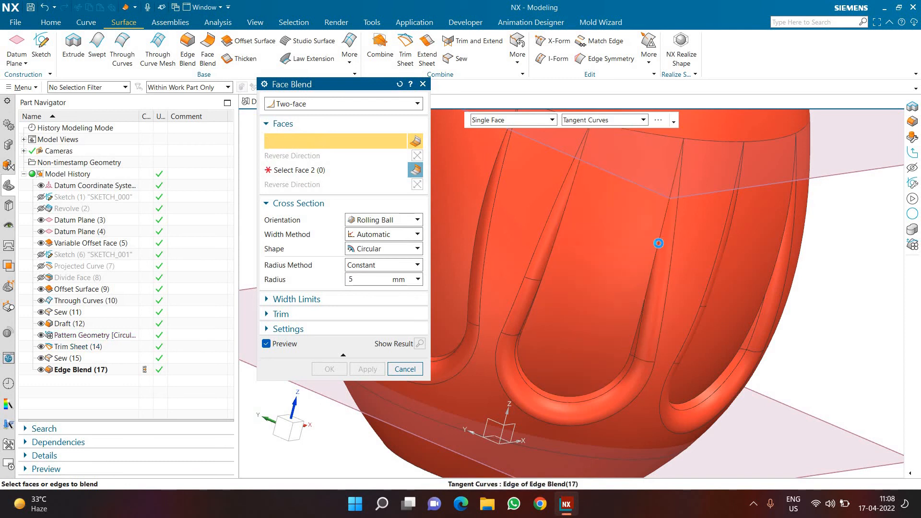
Try a 10 mm constant radius for the Face Blend, and increase it to 20 mm
scroll(591, 376, "down", 2)
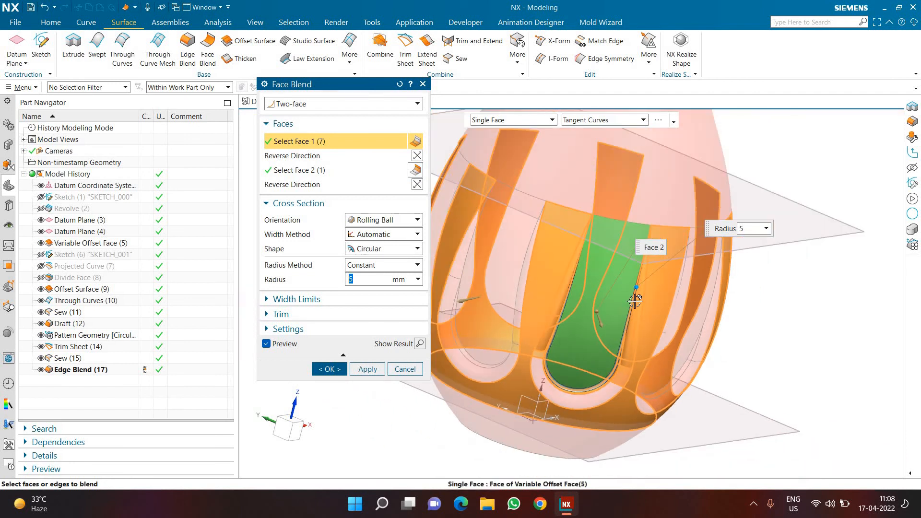
scroll(634, 300, "up", 3)
scroll(637, 300, "down", 1)
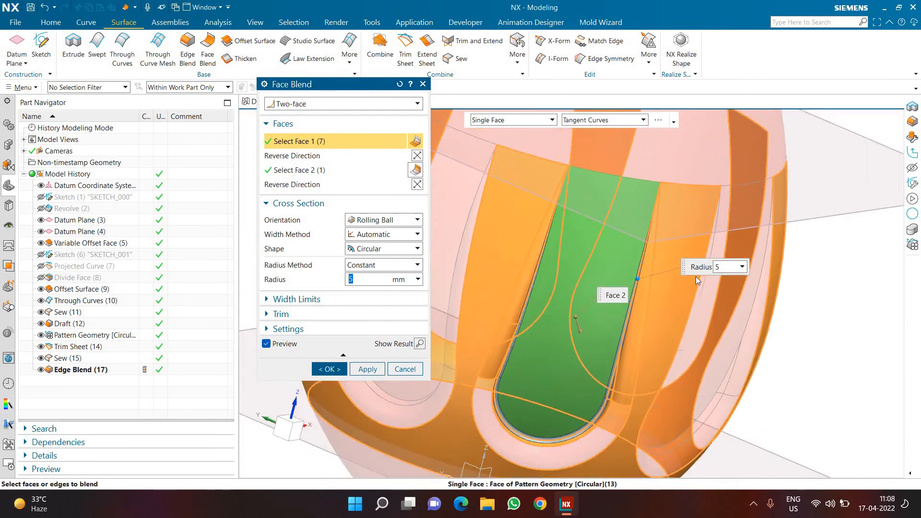
left_click(722, 291)
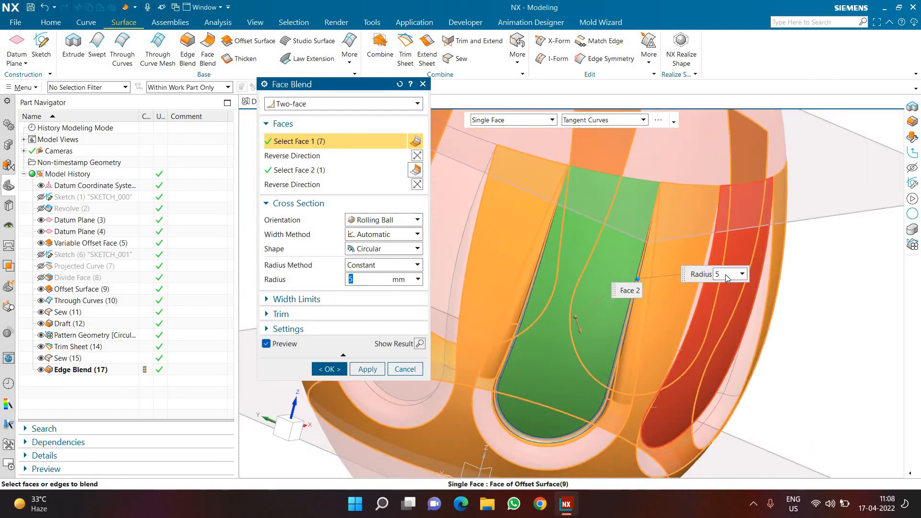
left_click(726, 280)
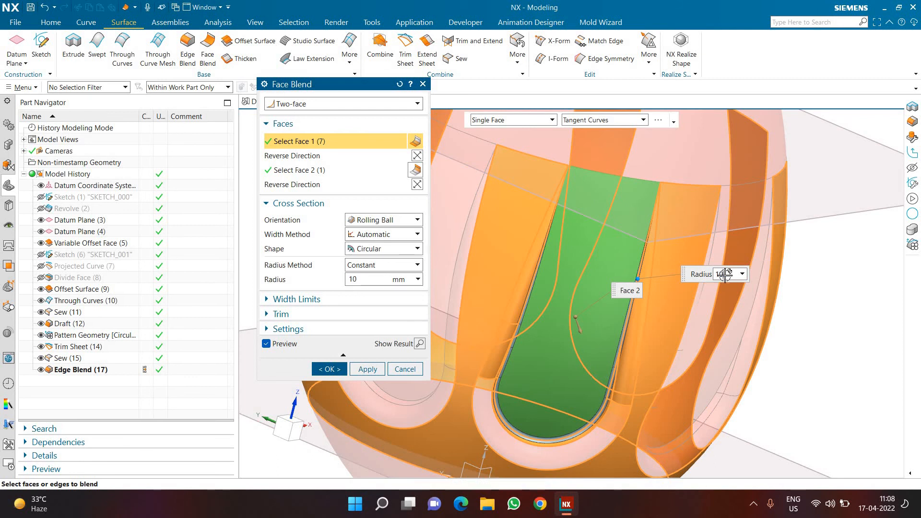
key("Return")
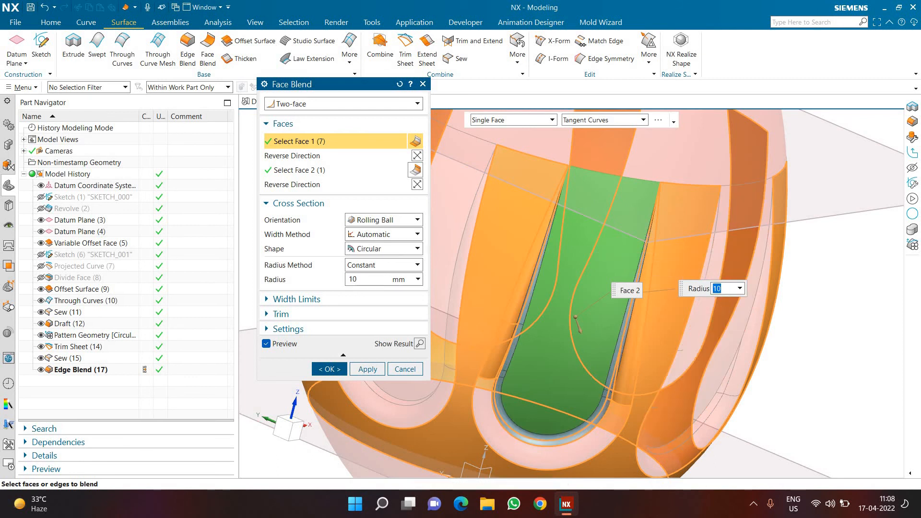
Add the inner floor edges of the next two recesses to the Face Blend
scroll(725, 295, "down", 3)
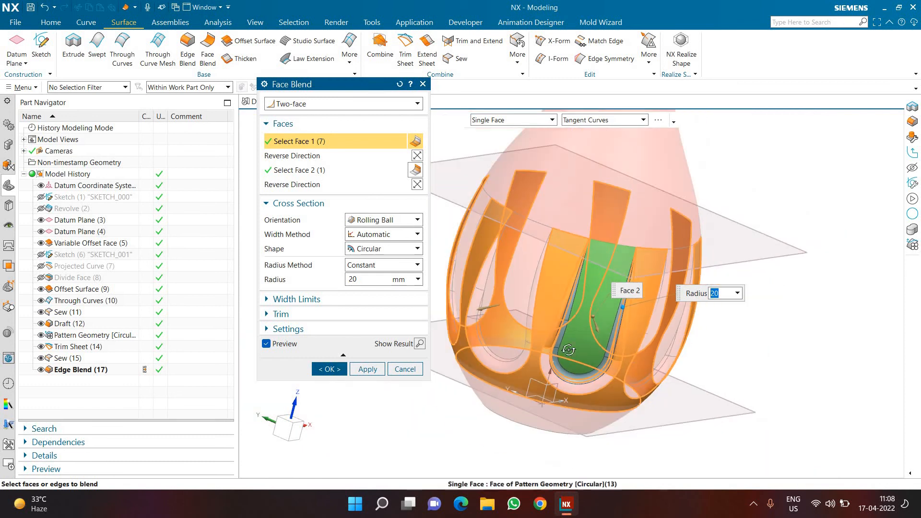
middle_click_drag(724, 295, 689, 375)
scroll(688, 375, "up", 4)
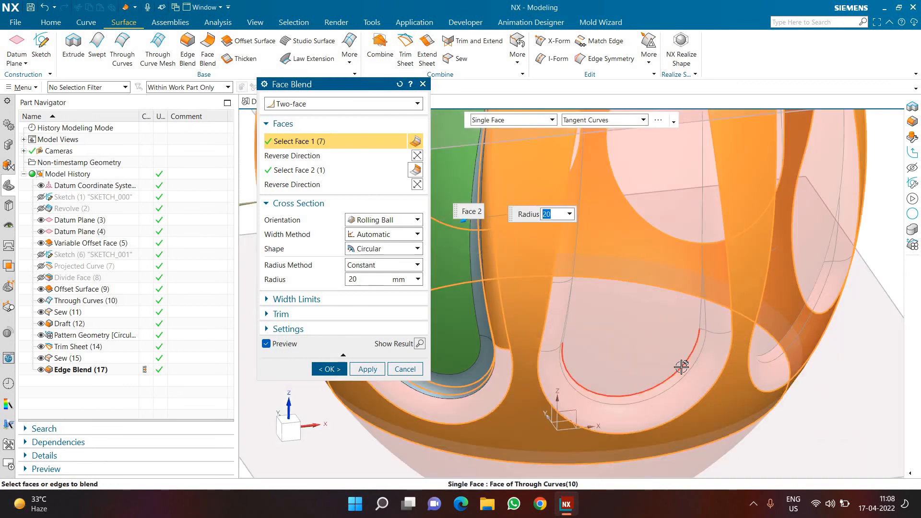
left_click(681, 367)
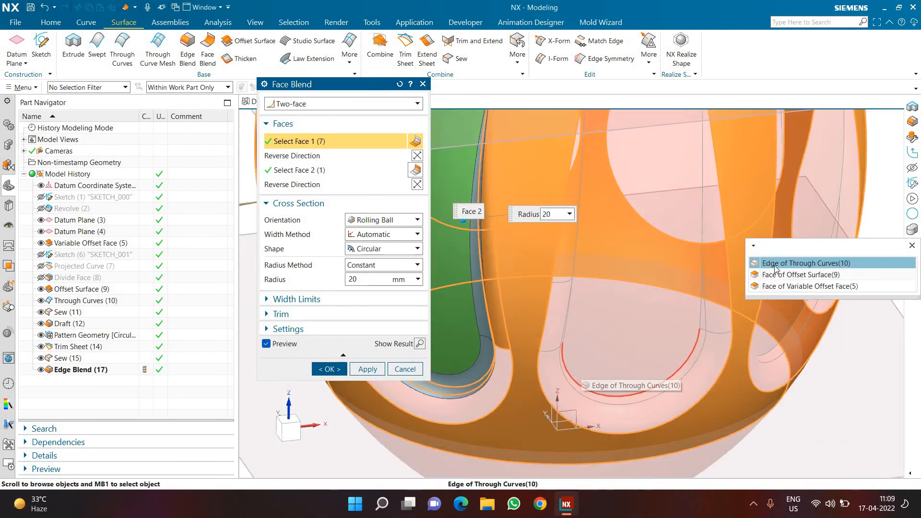
scroll(326, 288, "down", 1)
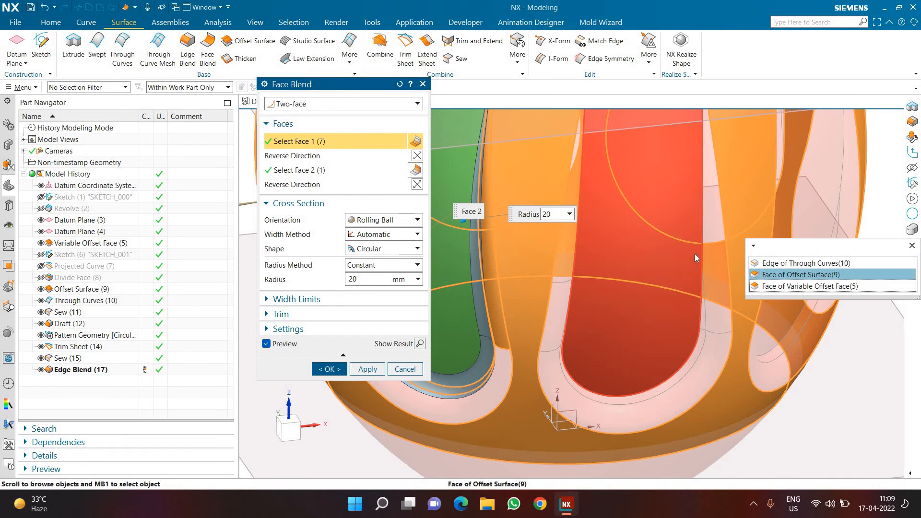
left_click(631, 193)
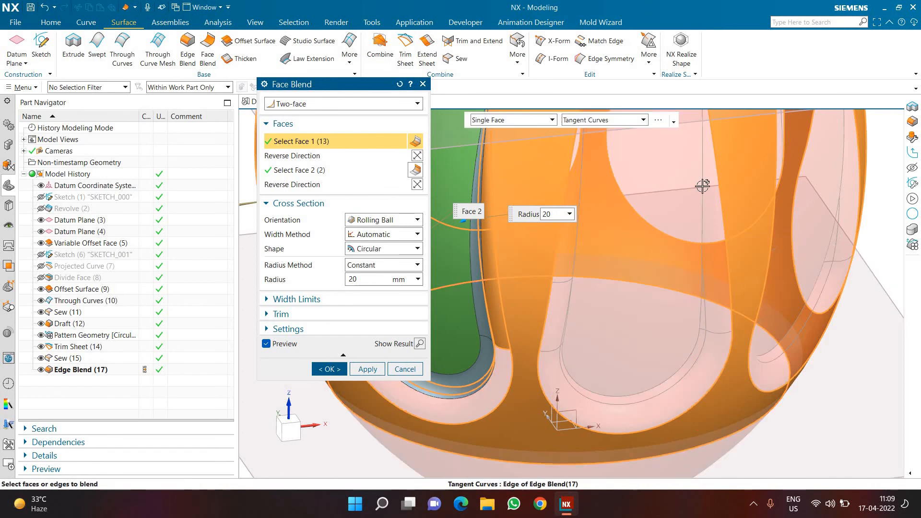
scroll(729, 279, "down", 4)
middle_click_drag(714, 267, 718, 266)
scroll(715, 267, "up", 4)
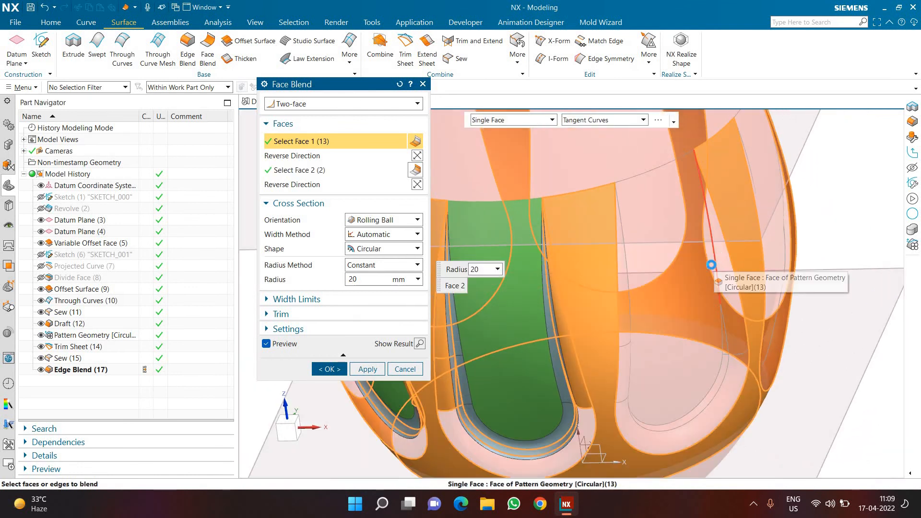
left_click(711, 265)
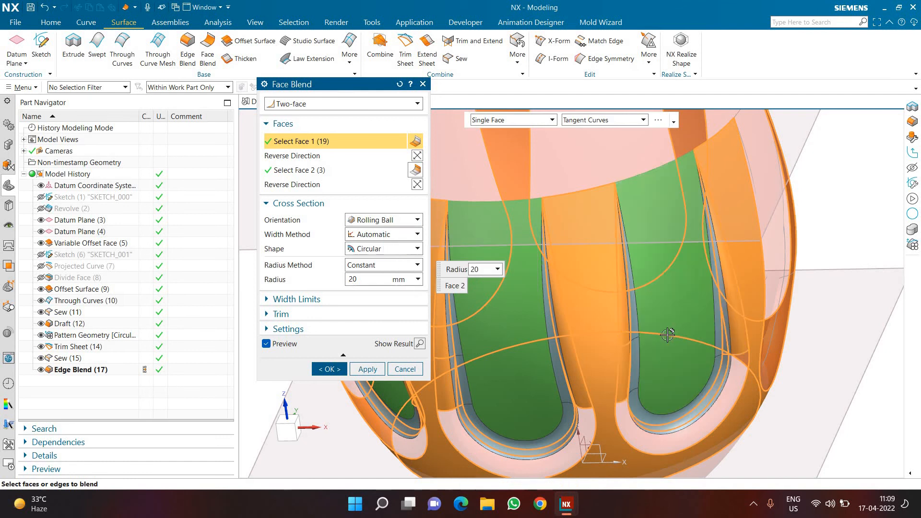
Add further recess floor edges around the vase and create the 20 mm Face Blend
scroll(640, 319, "down", 3)
middle_click_drag(641, 318, 673, 264)
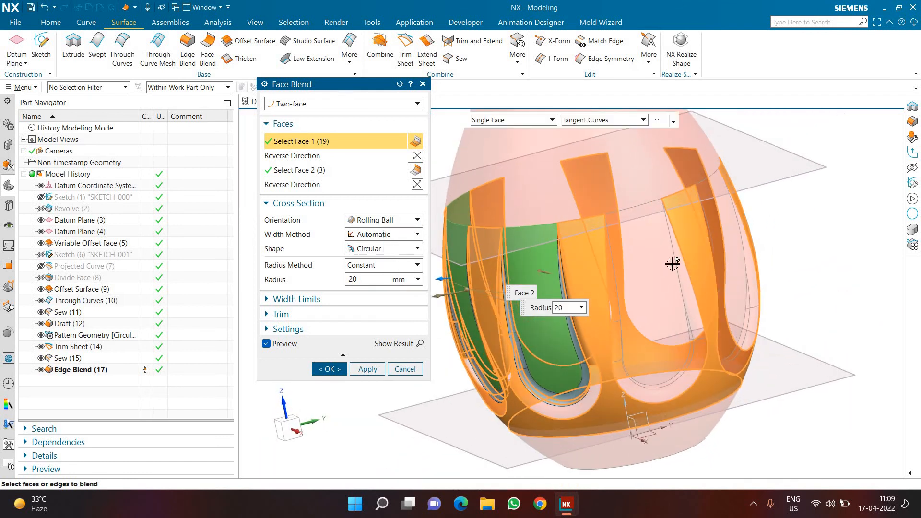
scroll(672, 264, "up", 1)
left_click(656, 294)
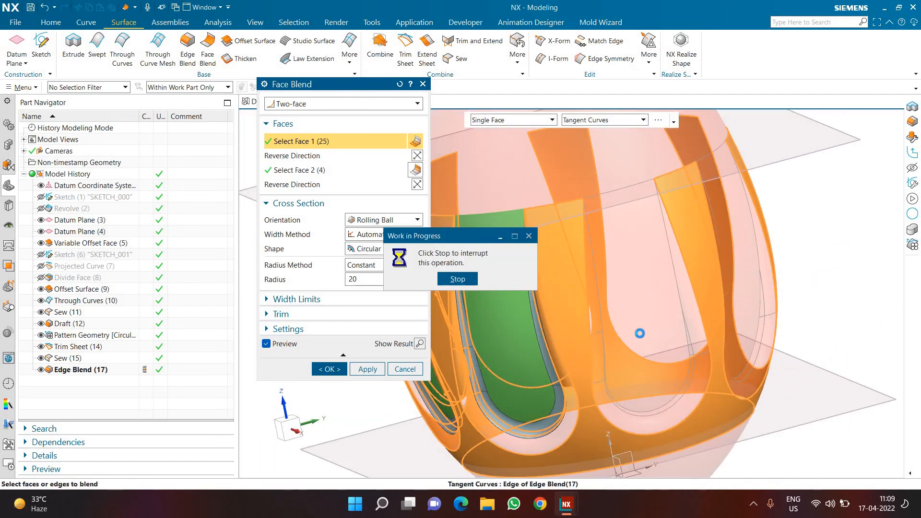
middle_click_drag(641, 332, 656, 311)
scroll(655, 311, "up", 1)
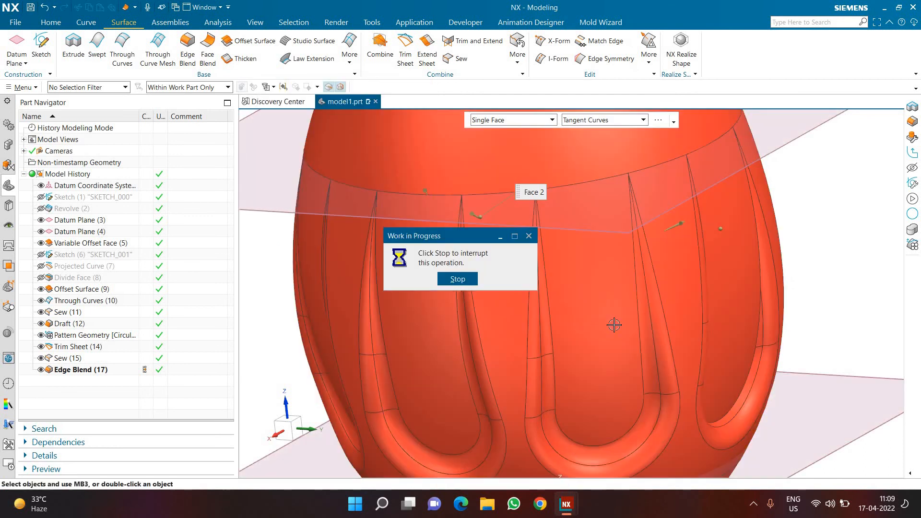
mouse_move(614, 322)
middle_mouse_down()
mouse_move(633, 251)
mouse_move(662, 309)
mouse_move(654, 319)
mouse_move(643, 304)
mouse_move(611, 304)
mouse_move(592, 327)
mouse_move(619, 365)
mouse_move(625, 328)
middle_mouse_up()
scroll(626, 329, "up", 3)
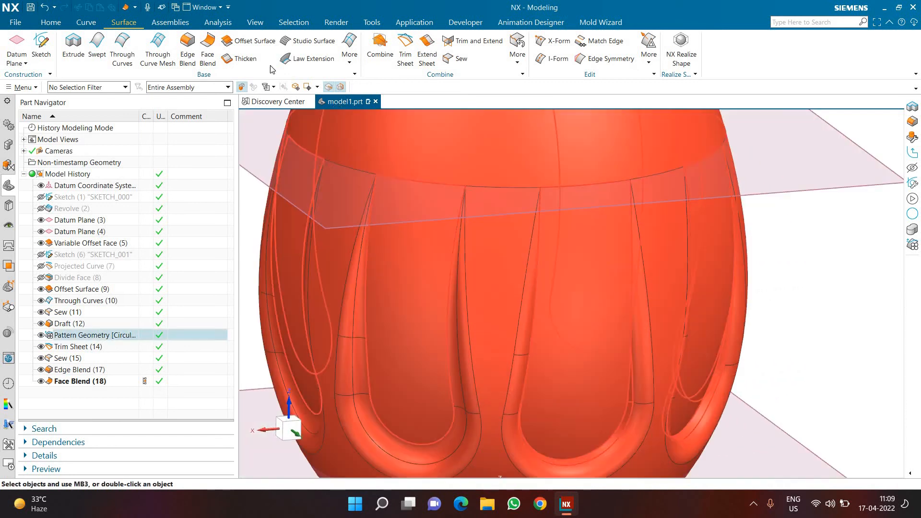
Create a second Two-face Face Blend with a 20 mm radius on the inner floor edges of the three remaining recesses
left_click(206, 49)
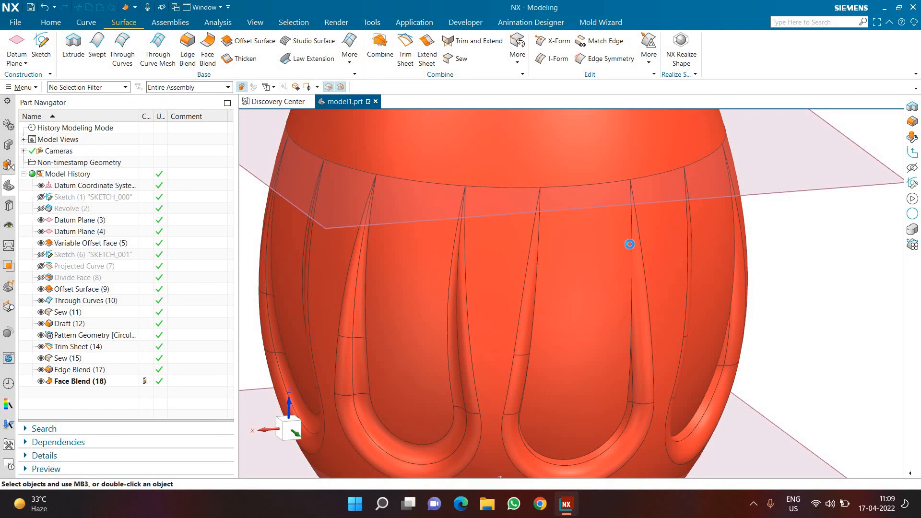
left_click(631, 246)
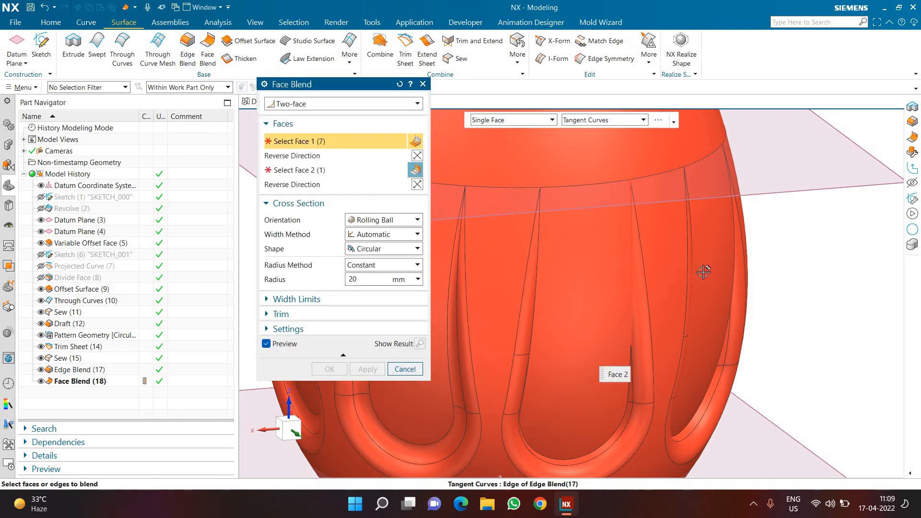
middle_click_drag(698, 305, 666, 237)
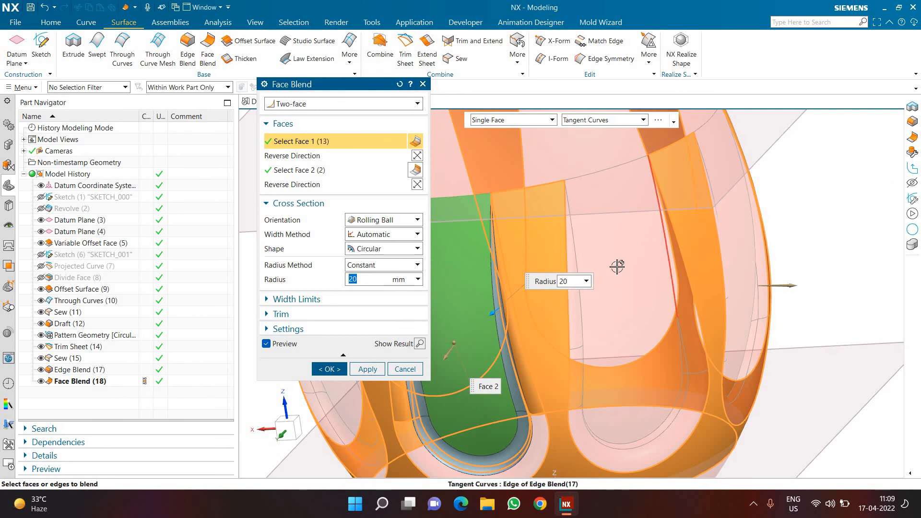
middle_click_drag(618, 267, 658, 238)
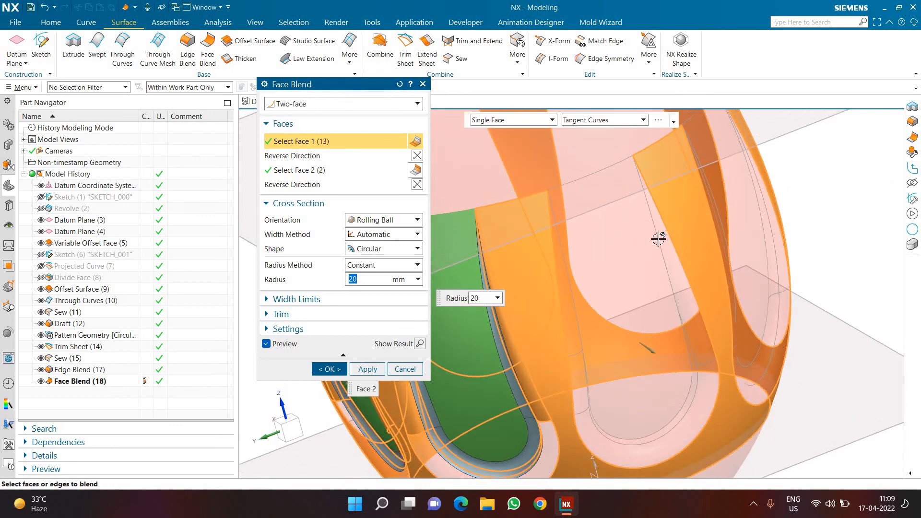
left_click(658, 239)
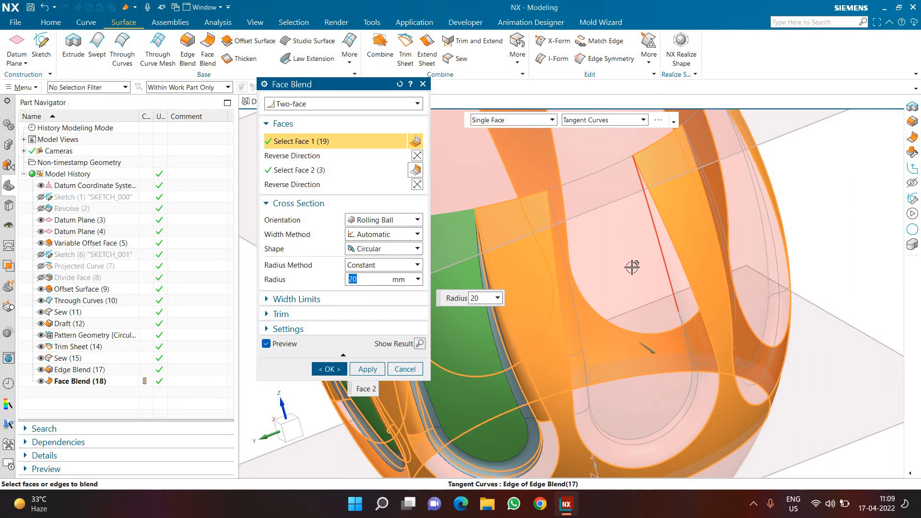
middle_click_drag(632, 267, 699, 216)
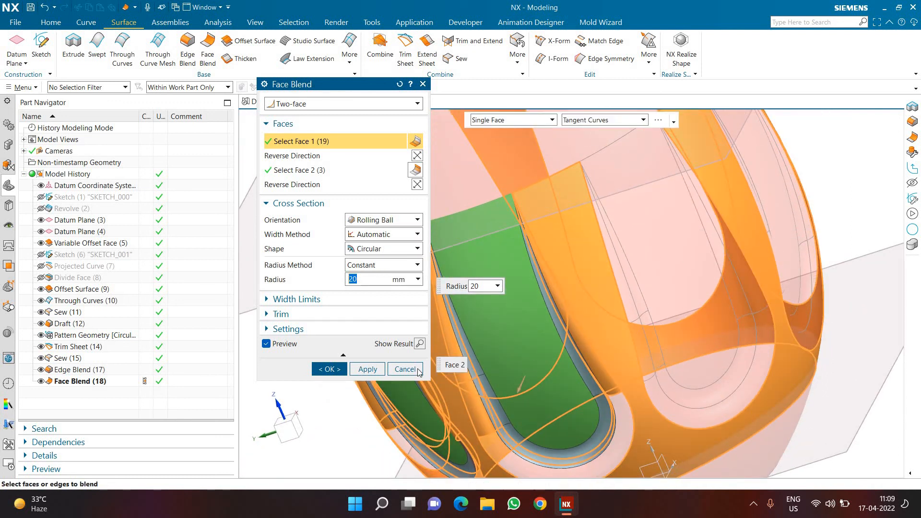
left_click(329, 369)
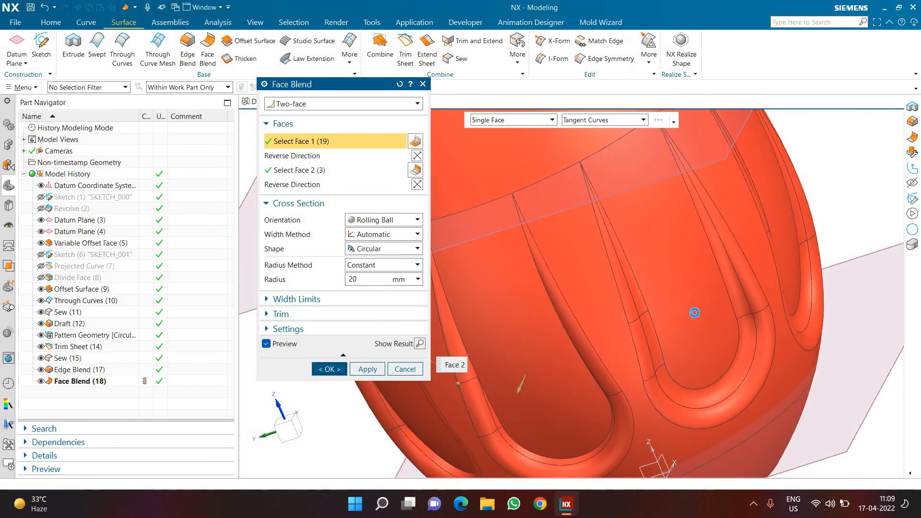
Close the vase's mouth and base openings with one Bounded Plane each
scroll(699, 312, "down", 3)
middle_click_drag(699, 312, 800, 374)
scroll(747, 321, "down", 5)
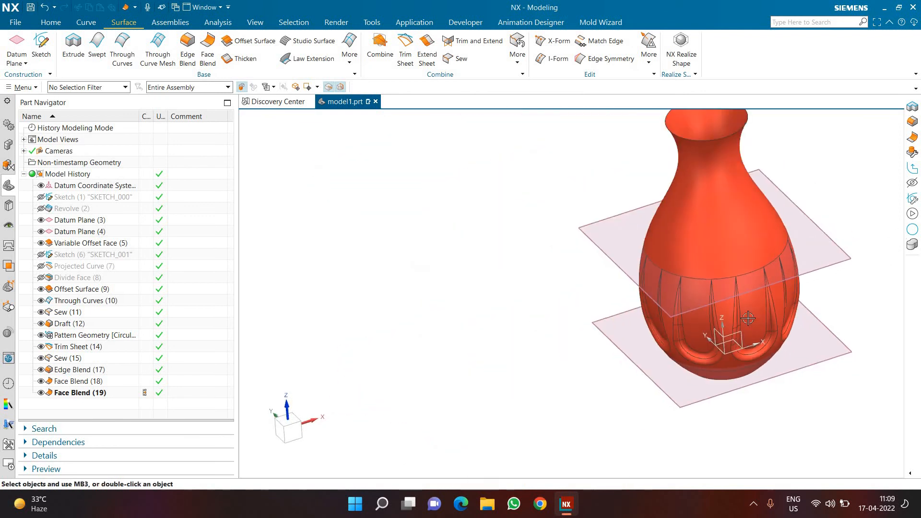
scroll(812, 275, "up", 2)
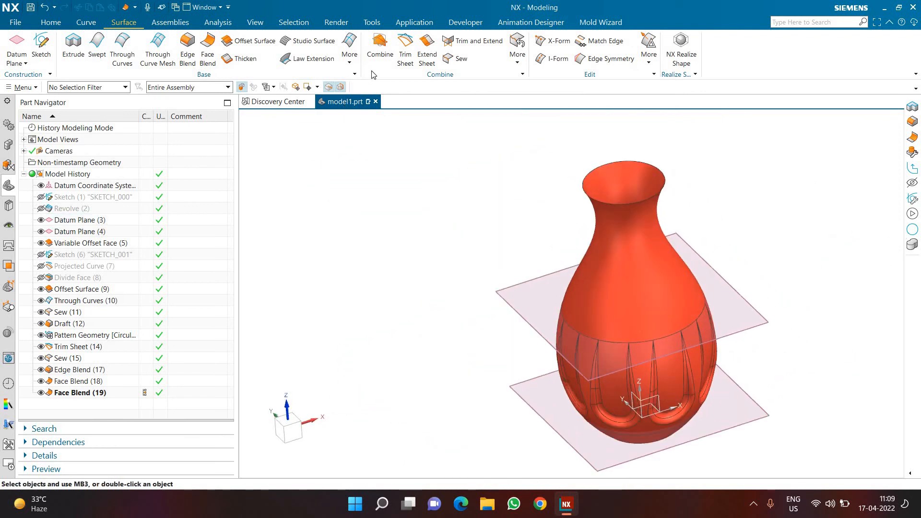
left_click(350, 57)
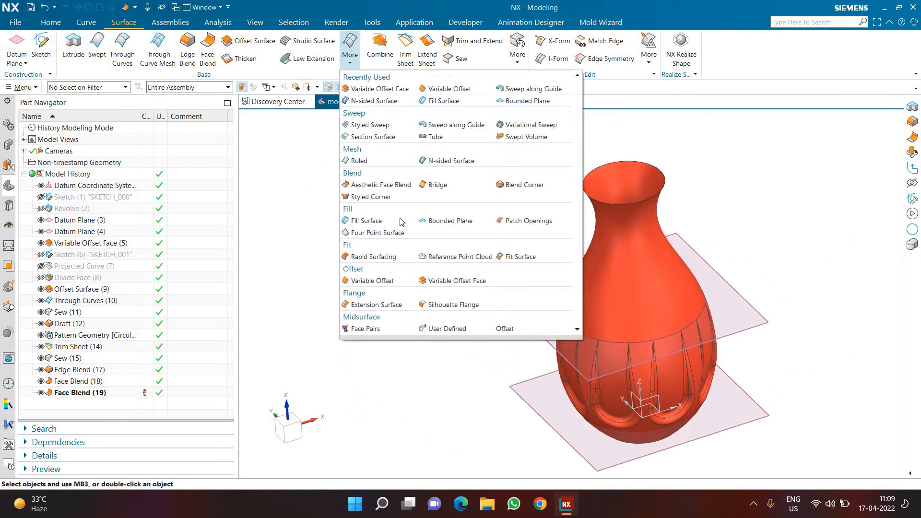
left_click(620, 205)
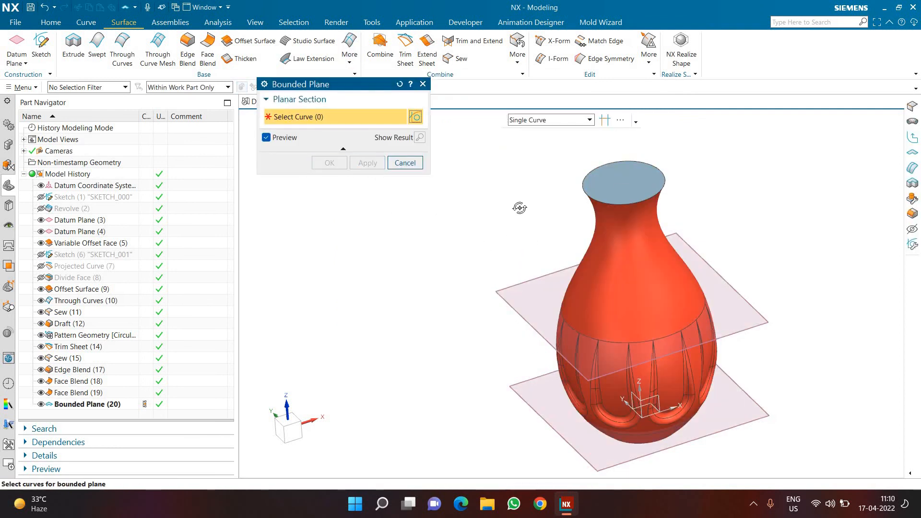
middle_click_drag(664, 460, 660, 388)
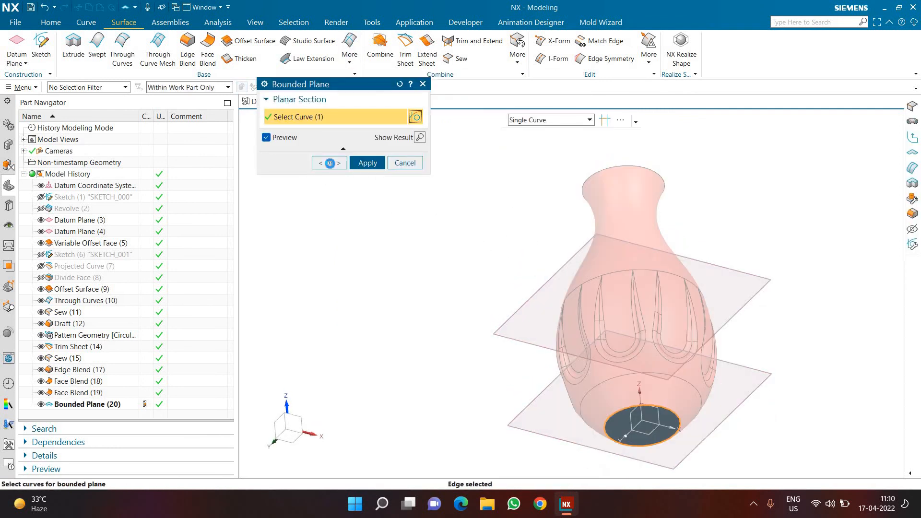
left_click(329, 163)
middle_click_drag(483, 245, 456, 182)
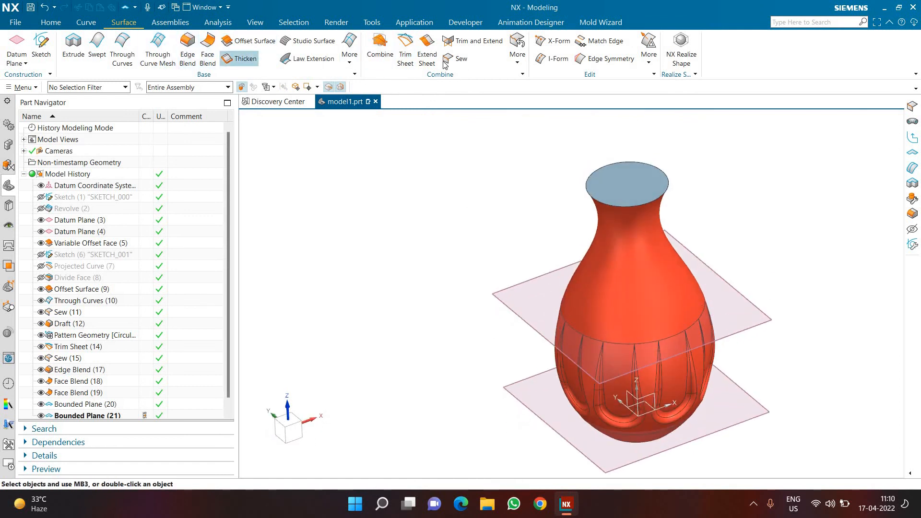
Sew the vase sheet body as target with the mouth and base bounded planes as tools
left_click(458, 59)
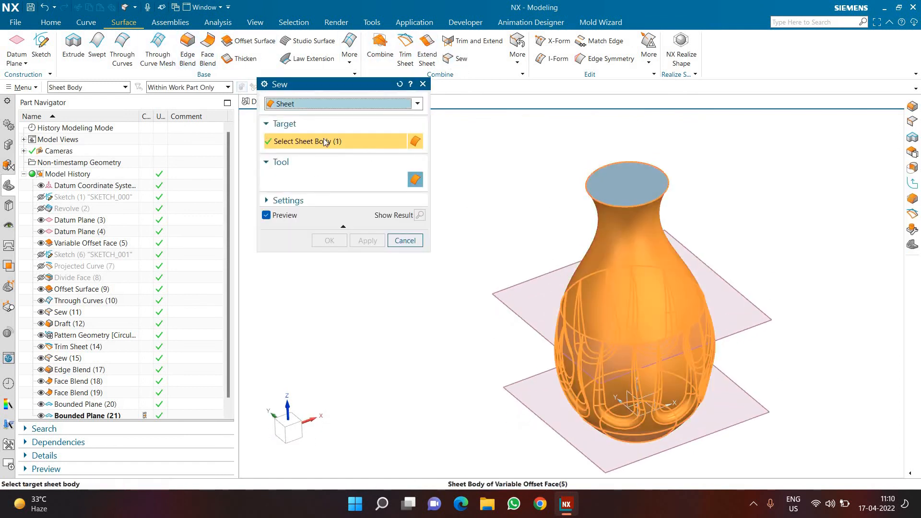
left_click(612, 321)
left_click(639, 198)
middle_click_drag(528, 216, 410, 332)
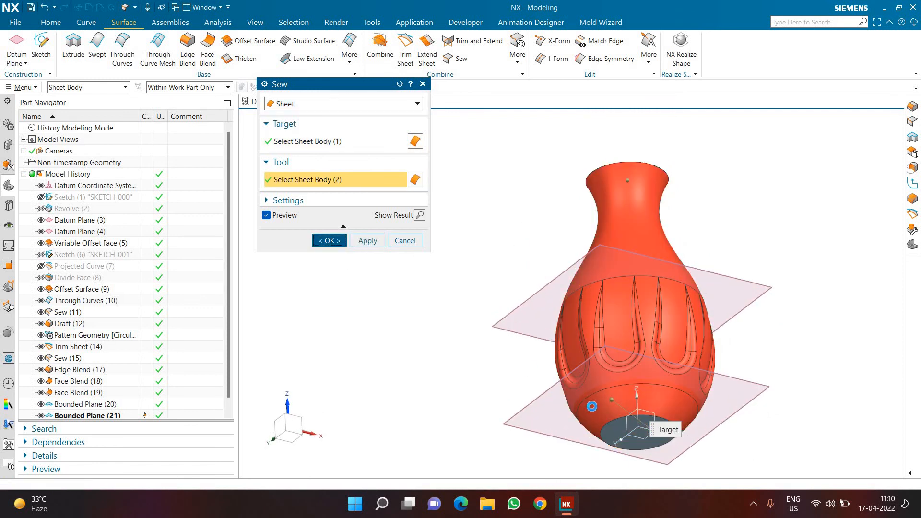
Inspect the inside of the sewn vase with a one-plane View Section across the X plane
scroll(592, 407, "up", 2)
scroll(473, 302, "down", 2)
middle_click_drag(453, 308, 453, 308)
key("ctrl+h")
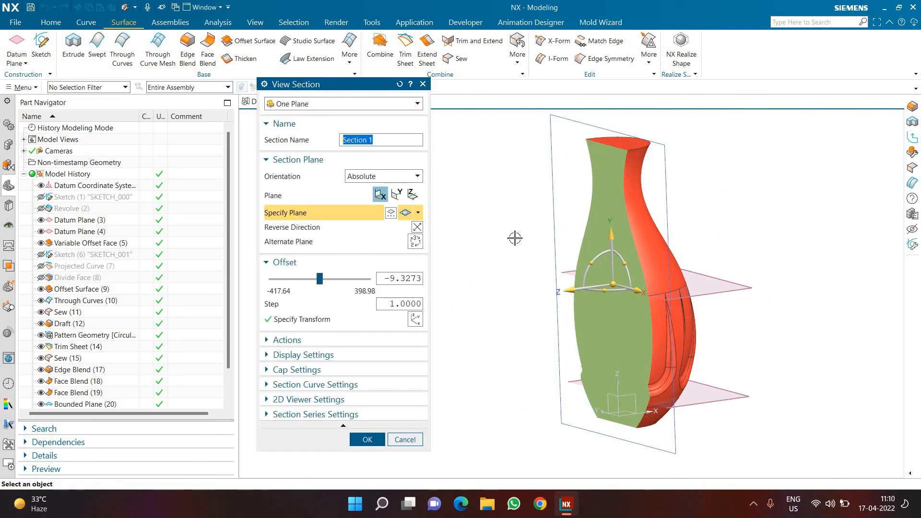
middle_click_drag(529, 255, 523, 260)
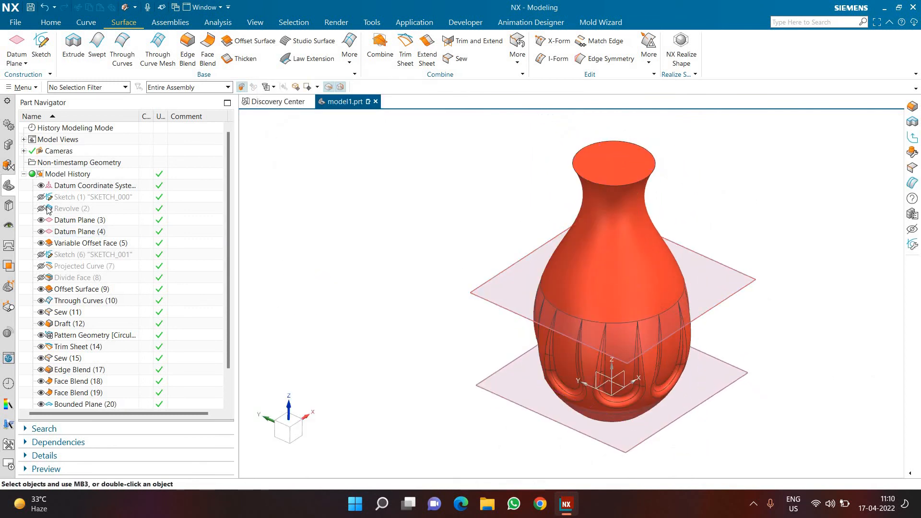
Show the hidden revolved body and Unite it as the tool with the sewn vase body as the target
left_click(42, 209)
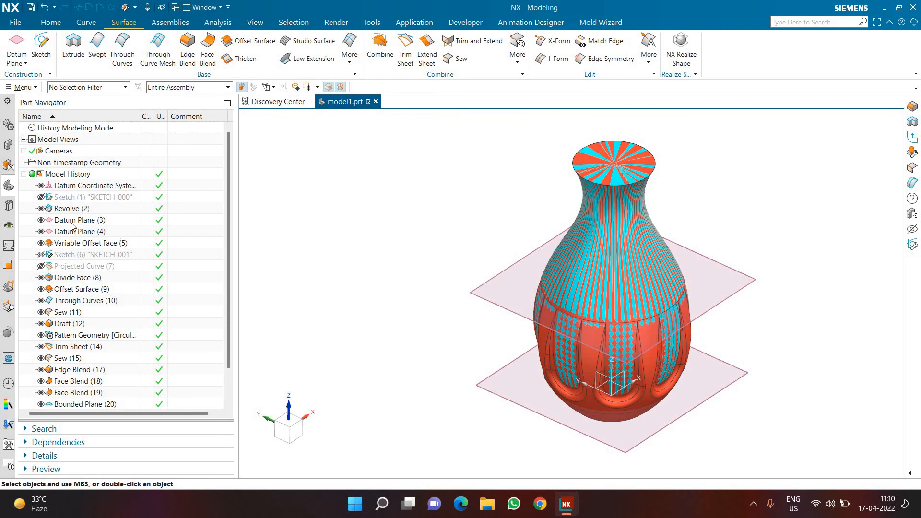
left_click(43, 209)
left_click(42, 209)
left_click(50, 24)
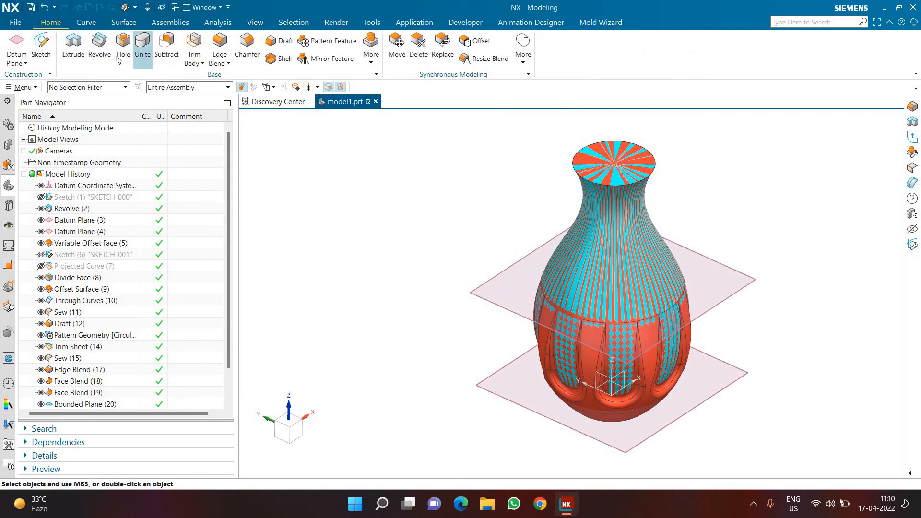
left_click(143, 52)
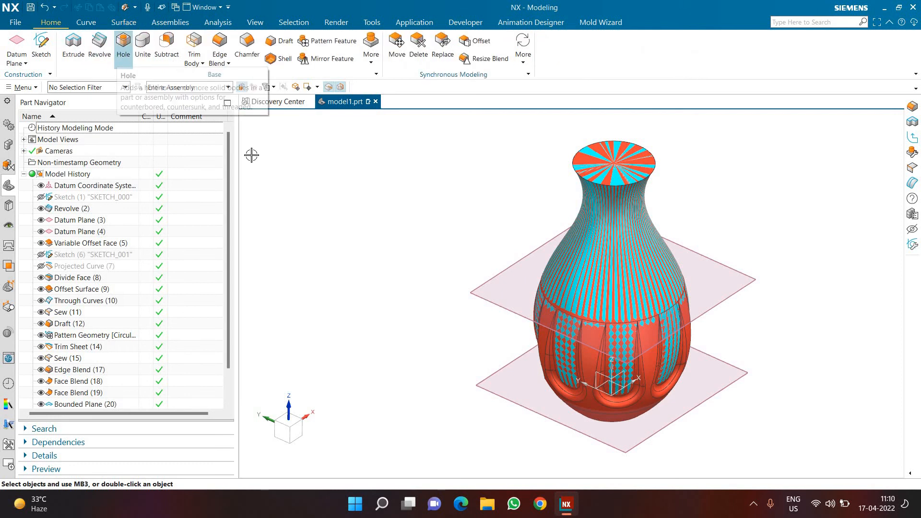
left_click(584, 404)
left_click(604, 267)
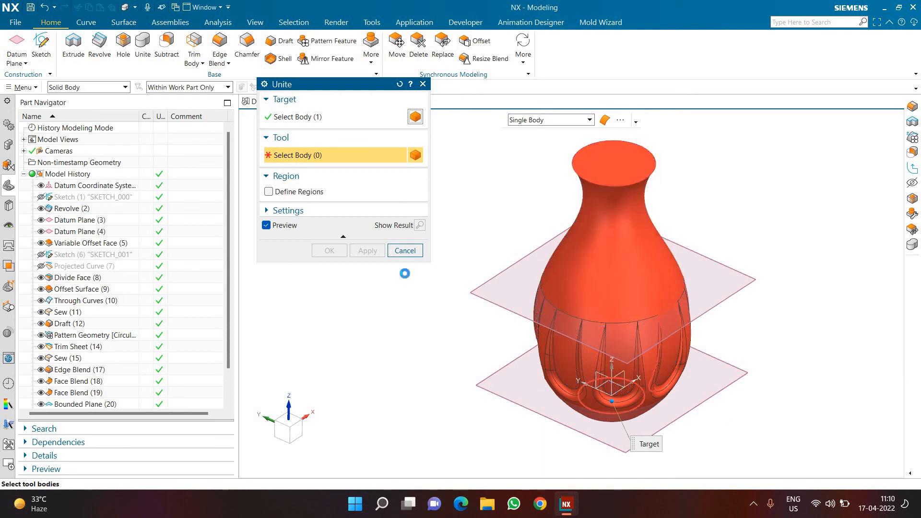
left_click(331, 251)
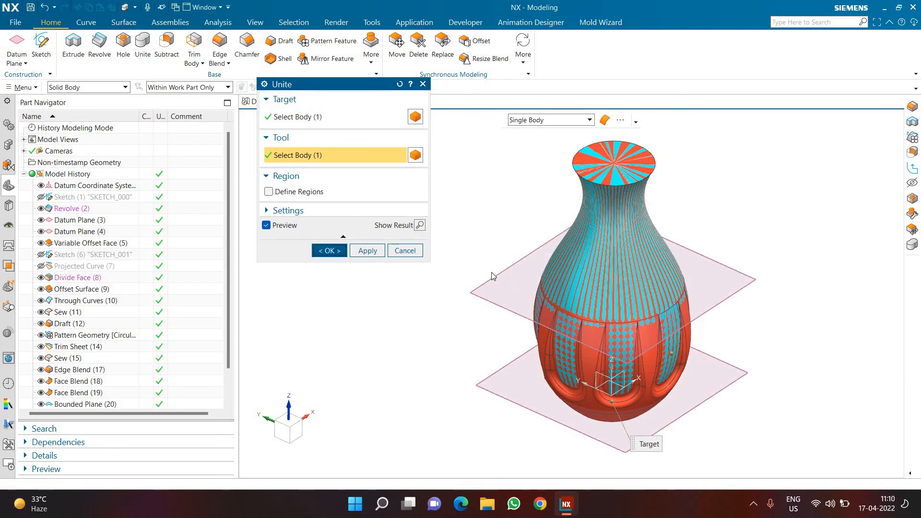
Hide all datums, including the coordinate system and both datum planes around the vase
scroll(609, 319, "up", 1)
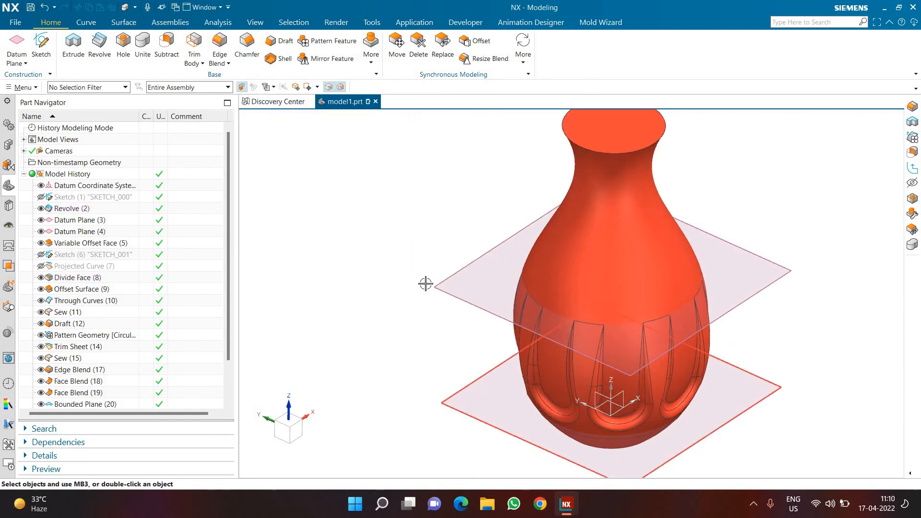
scroll(426, 282, "down", 1)
middle_click_drag(375, 285, 374, 265)
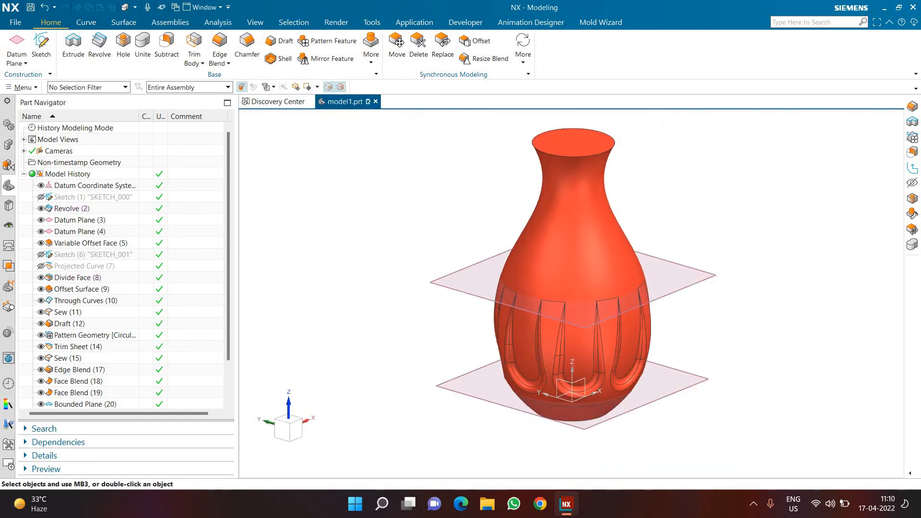
key("ctrl+w")
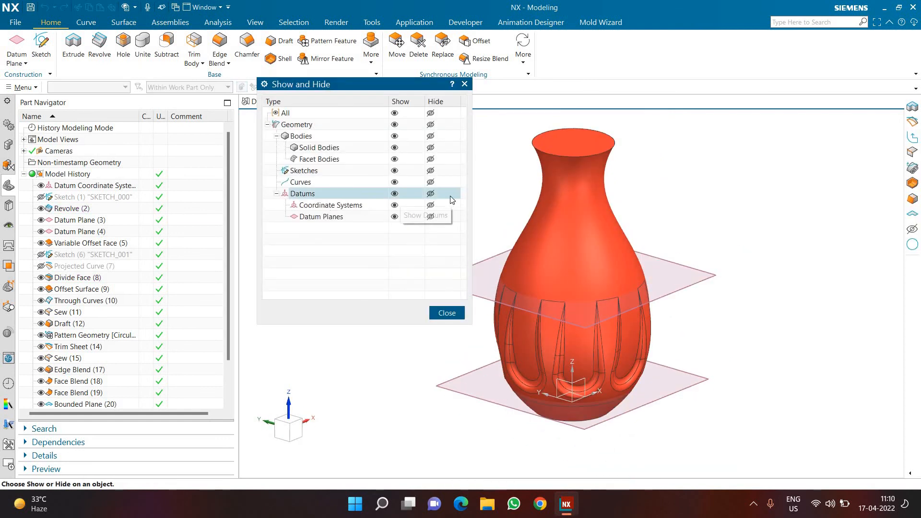
left_click(428, 192)
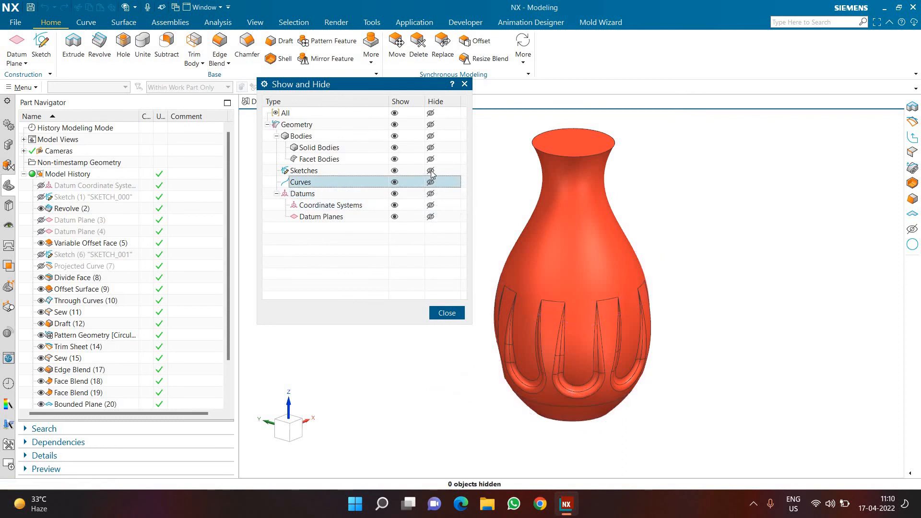
left_click(446, 313)
Switch the work view to perspective projection and orient it to the trimetric view
left_click(265, 25)
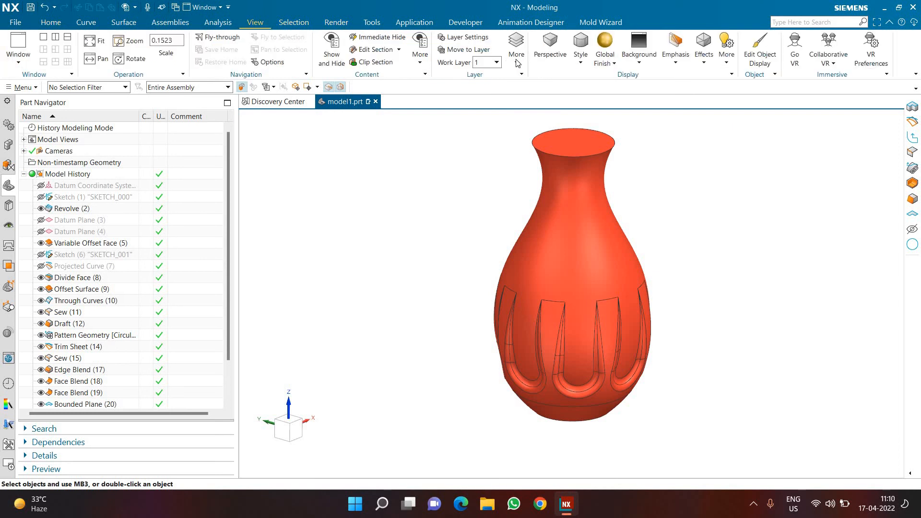
left_click(546, 61)
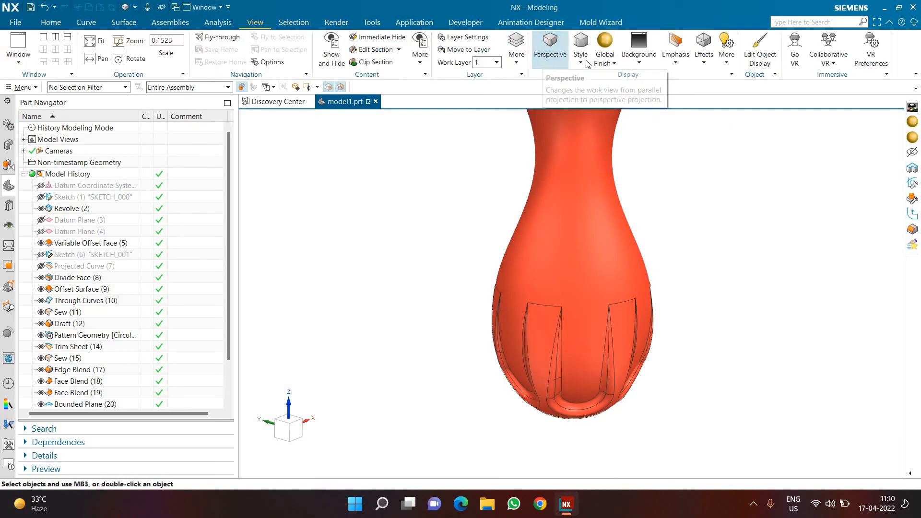
key("Home")
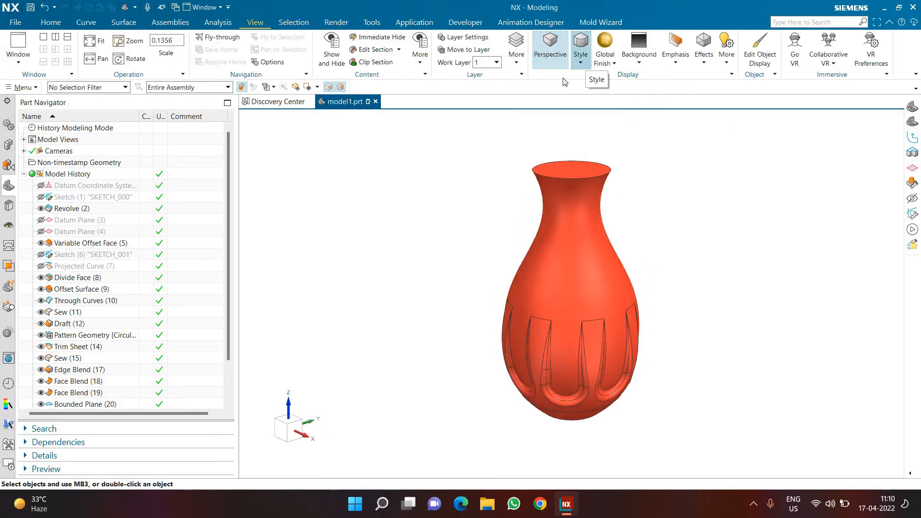
Display the vase shaded without edges, and set its rendering style to Studio
left_click(580, 65)
left_click(598, 97)
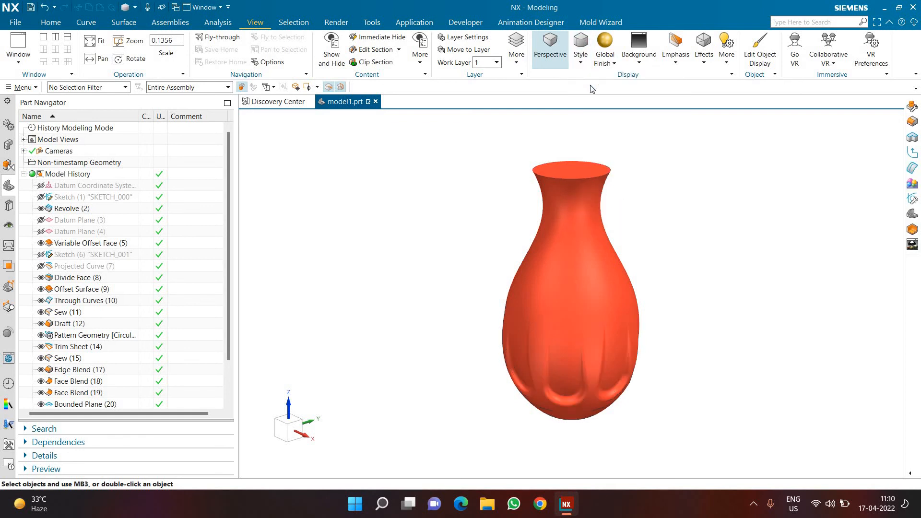
left_click(581, 63)
left_click(596, 185)
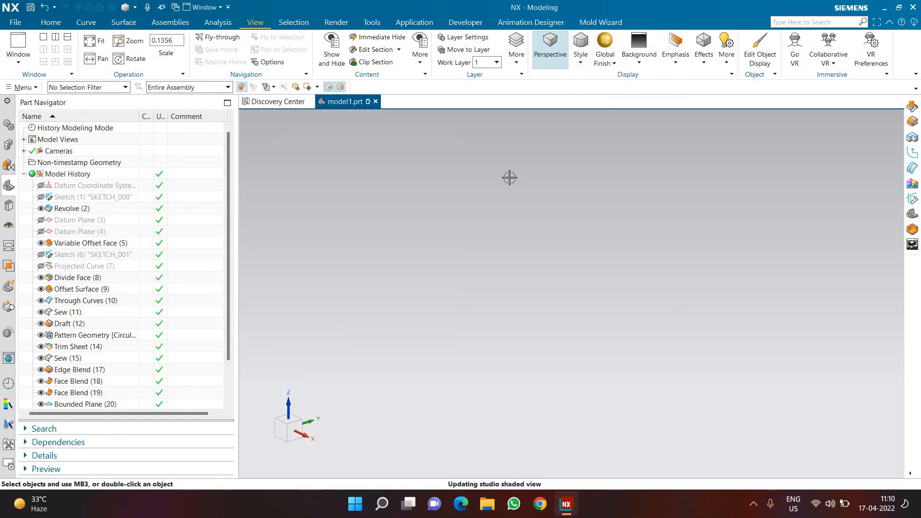
Examine the finished vase from several angles, including its neck, base and blended recesses
scroll(638, 309, "up", 1)
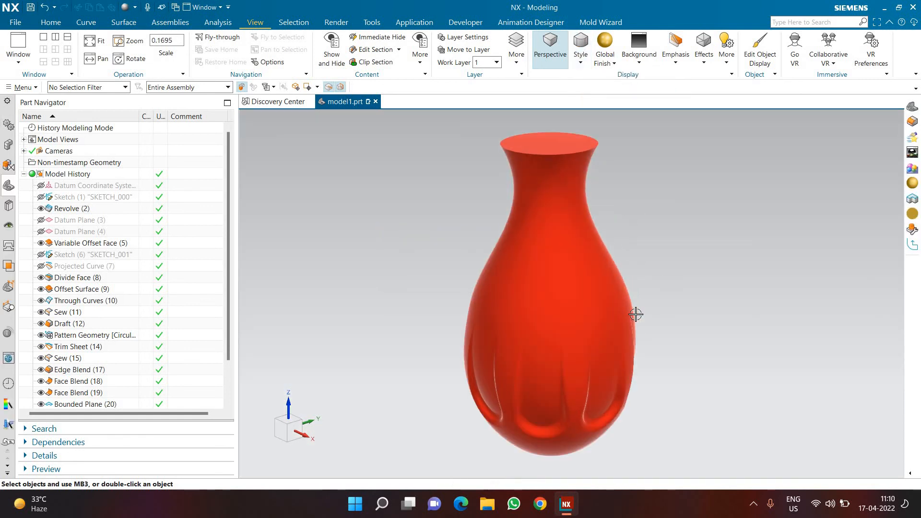
mouse_move(637, 315)
middle_mouse_down()
mouse_move(642, 267)
mouse_move(650, 272)
mouse_move(651, 261)
mouse_move(664, 282)
mouse_move(675, 261)
mouse_move(641, 269)
mouse_move(574, 310)
mouse_move(456, 312)
mouse_move(488, 380)
mouse_move(479, 391)
middle_mouse_up()
scroll(407, 366, "up", 1)
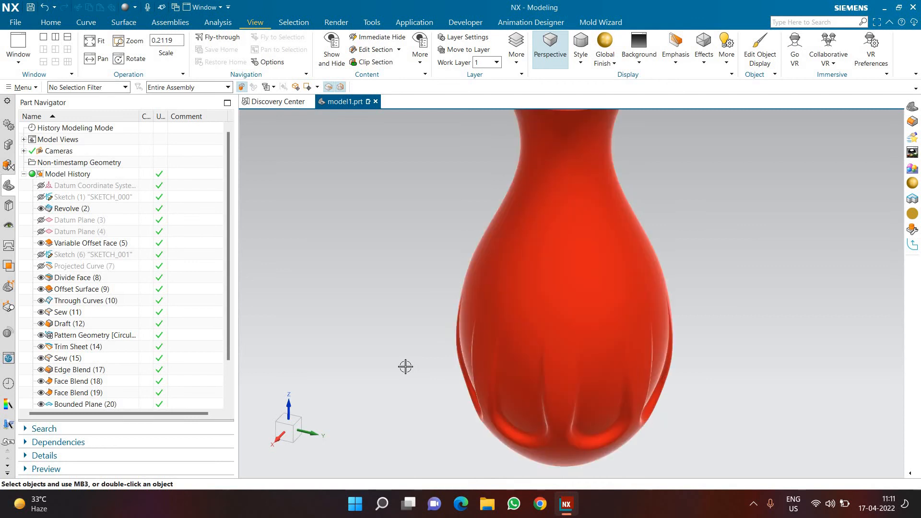
scroll(389, 365, "down", 1)
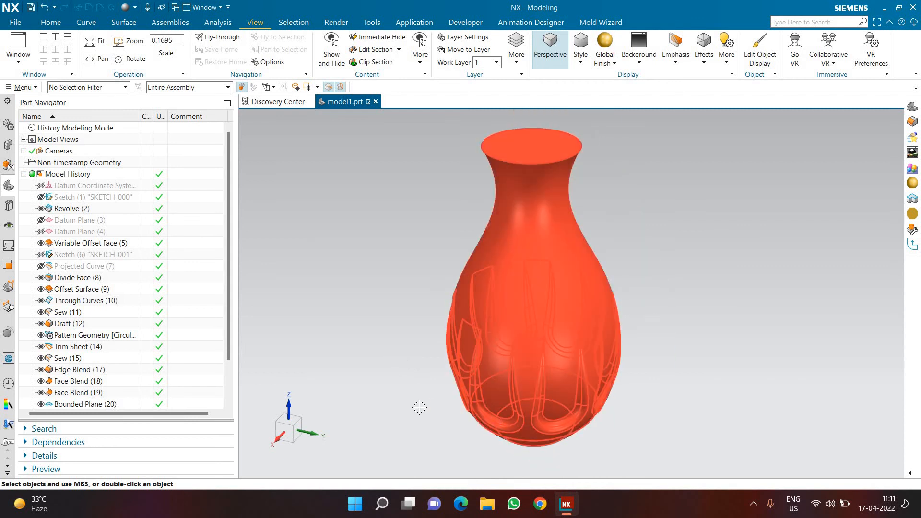
scroll(419, 408, "down", 1)
scroll(707, 299, "up", 1)
middle_click_drag(593, 348, 578, 327)
scroll(569, 365, "down", 2)
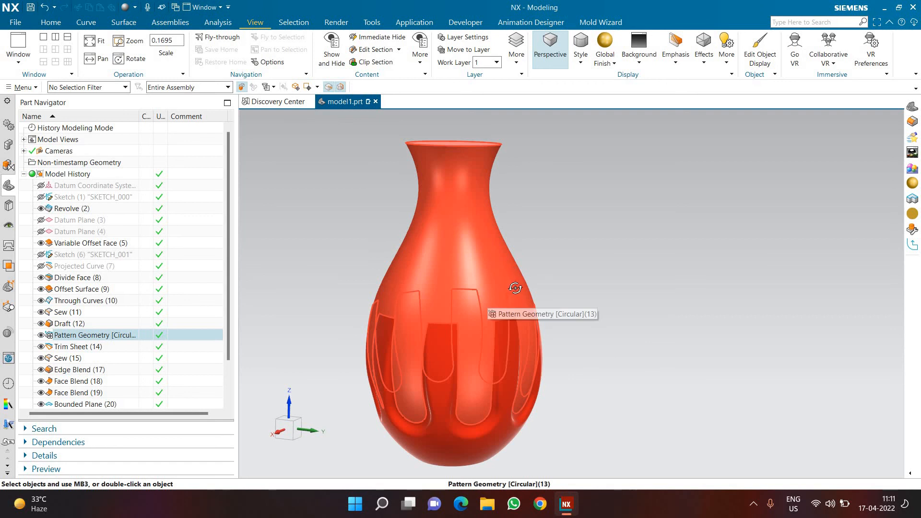
middle_click_drag(507, 288, 549, 351)
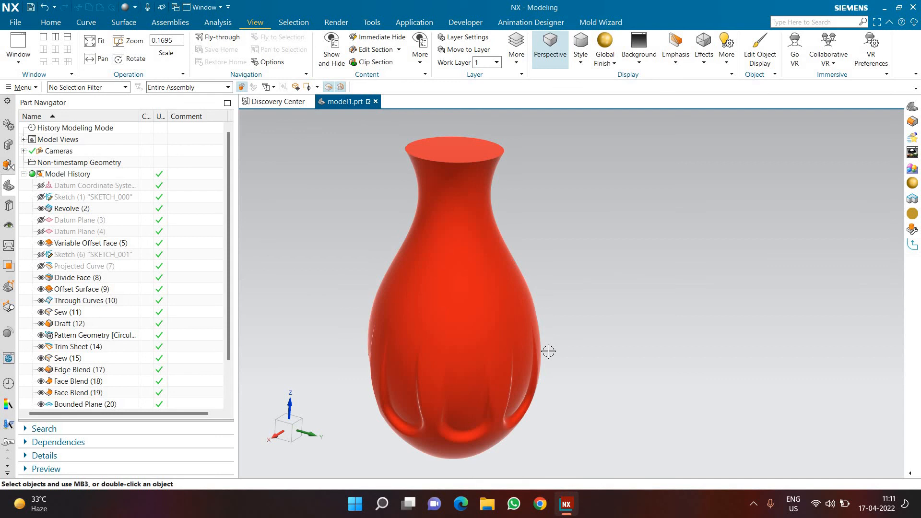
middle_click_drag(579, 297, 631, 316)
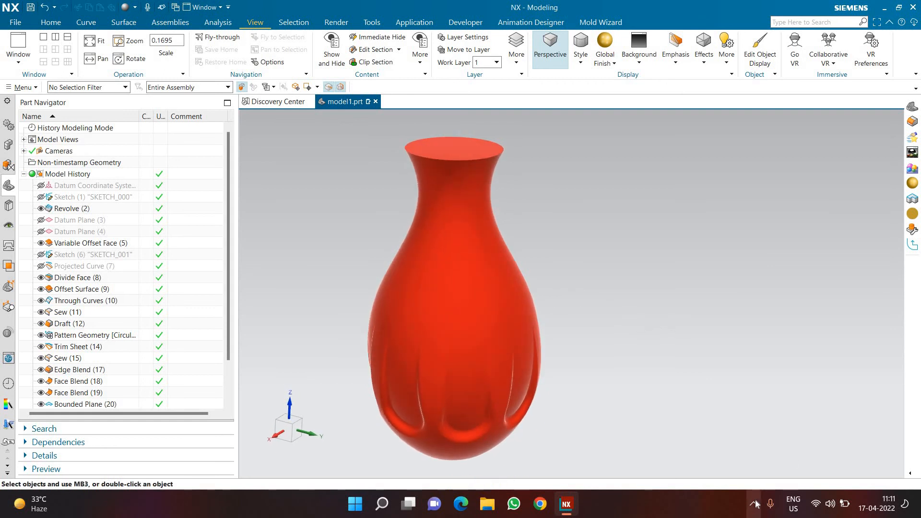
left_click(753, 503)
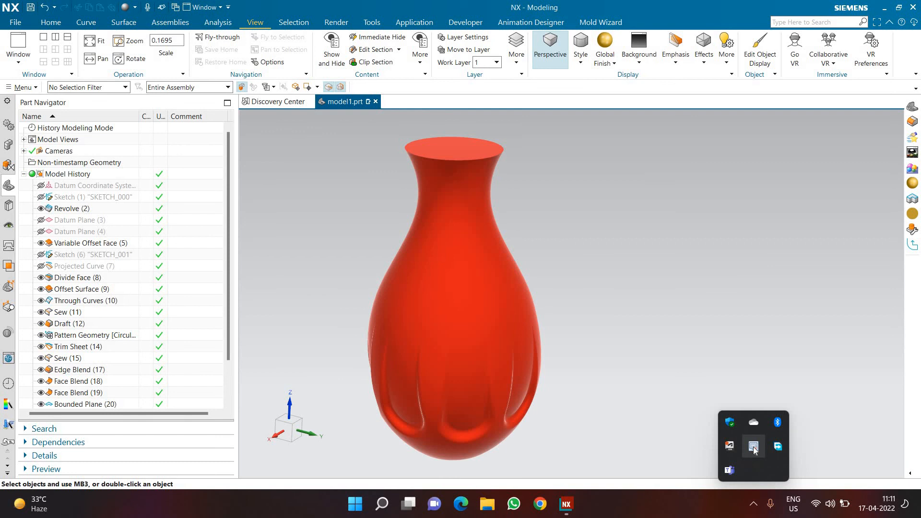